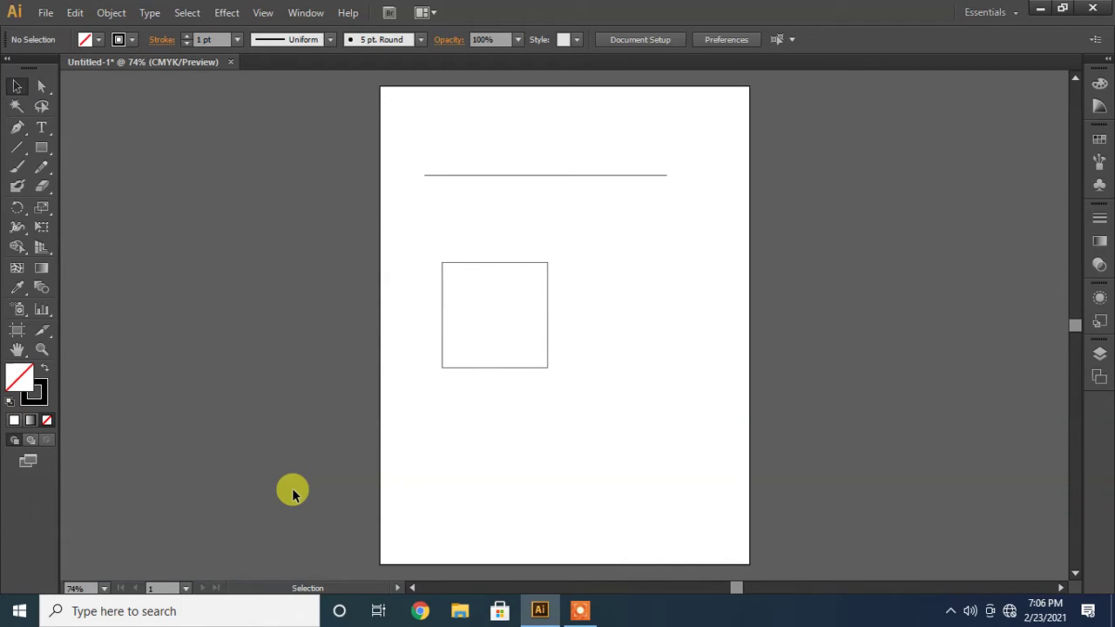
# Select the horizontal line with the Direct Selection tool and examine its two end anchor points up close.
pyautogui.press('a')
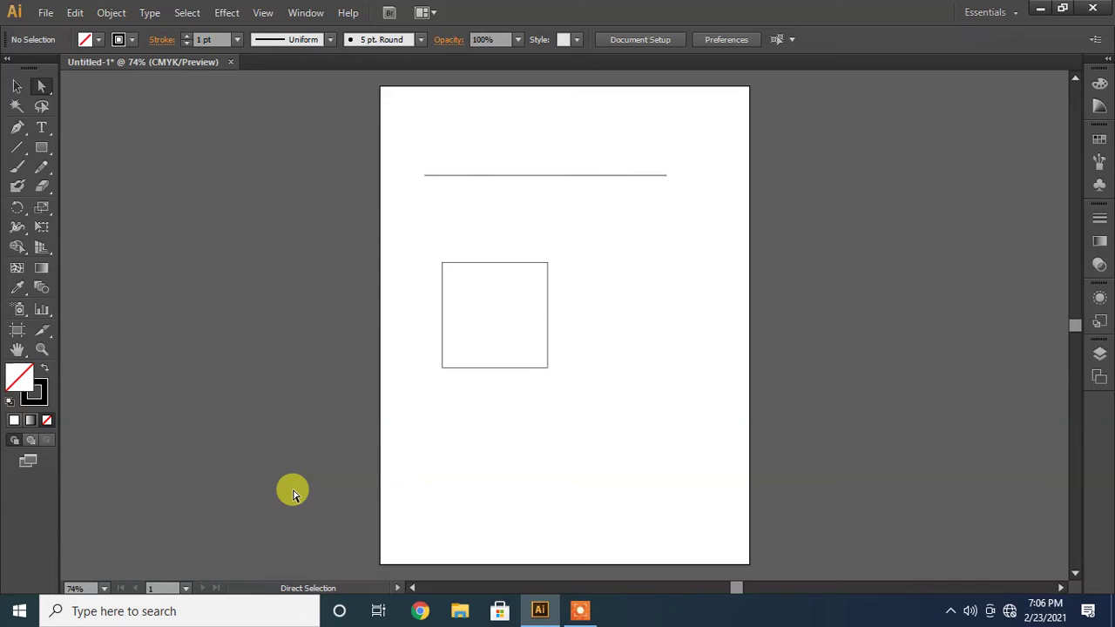
pyautogui.click(486, 176)
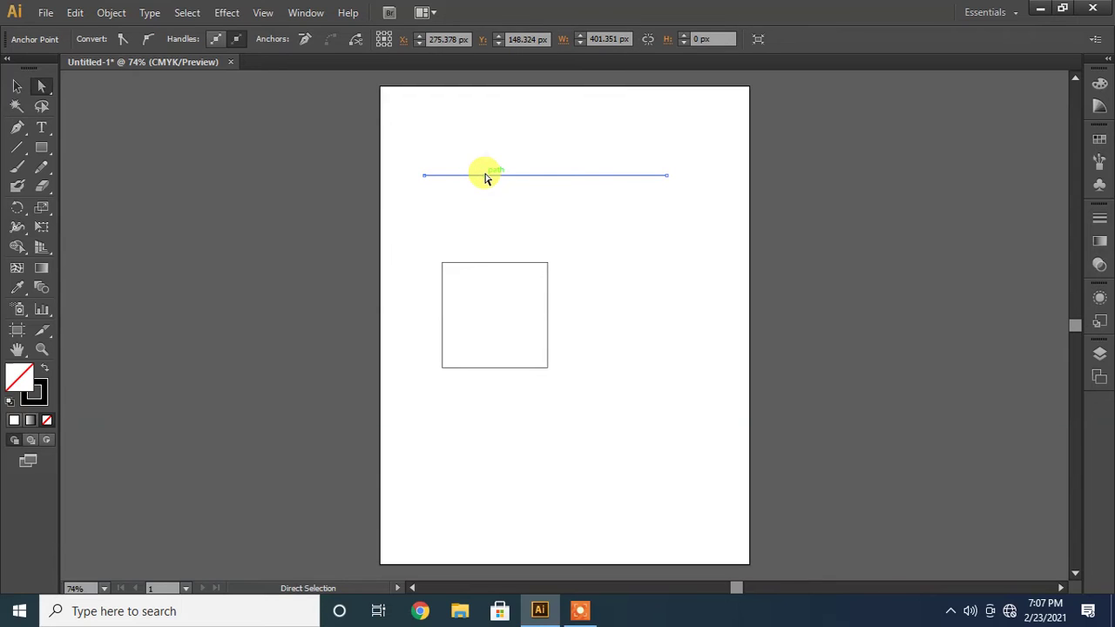
pyautogui.click(41, 350)
pyautogui.click(428, 175)
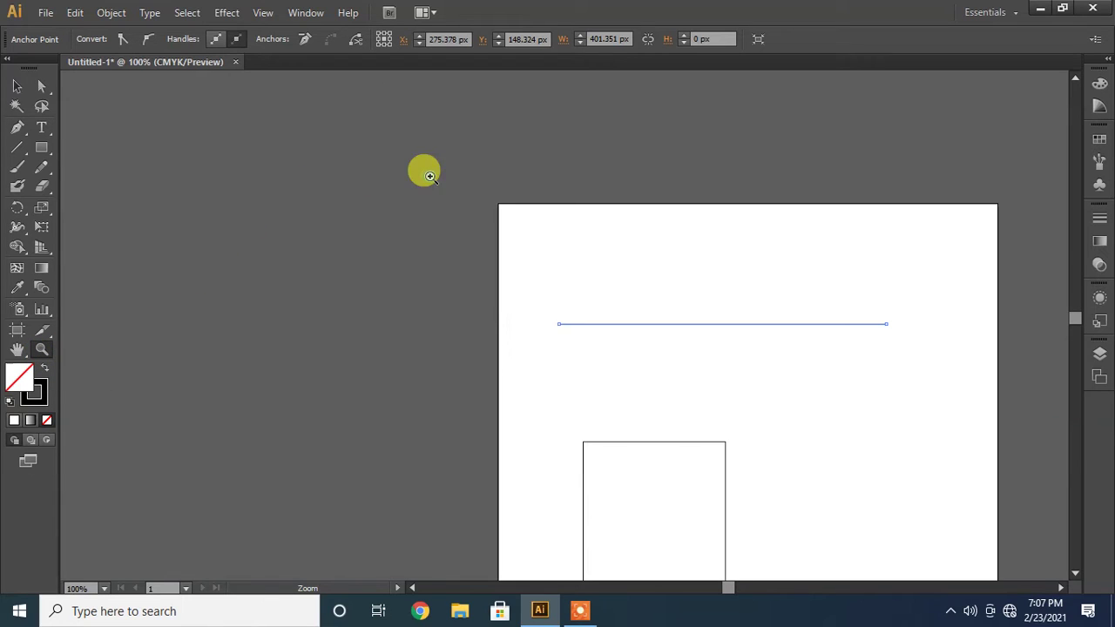
pyautogui.click(562, 325)
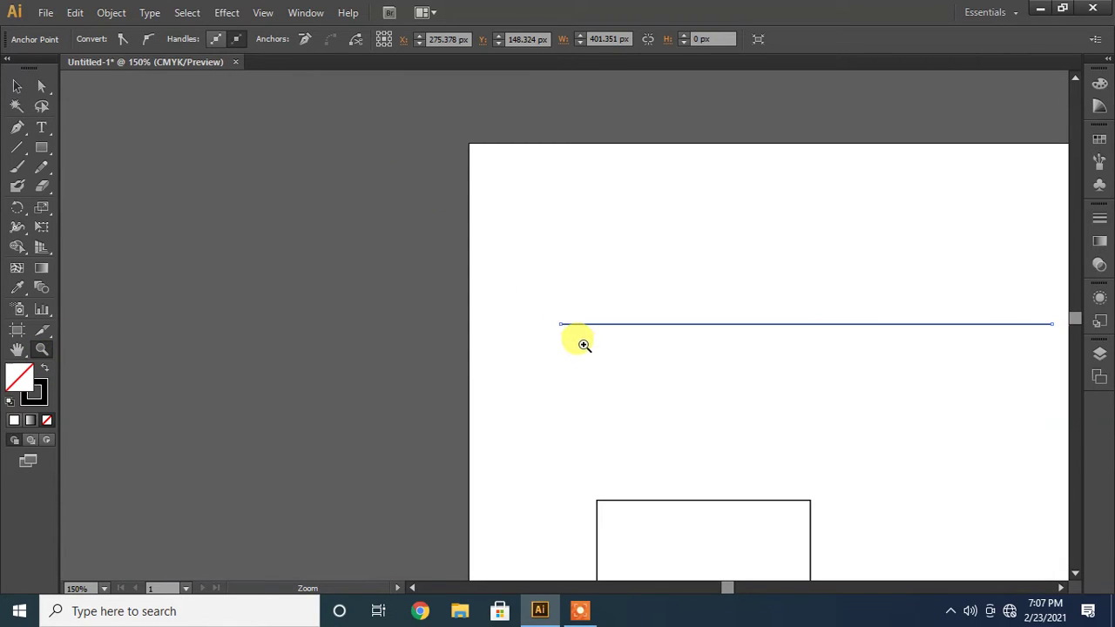
pyautogui.click(569, 326)
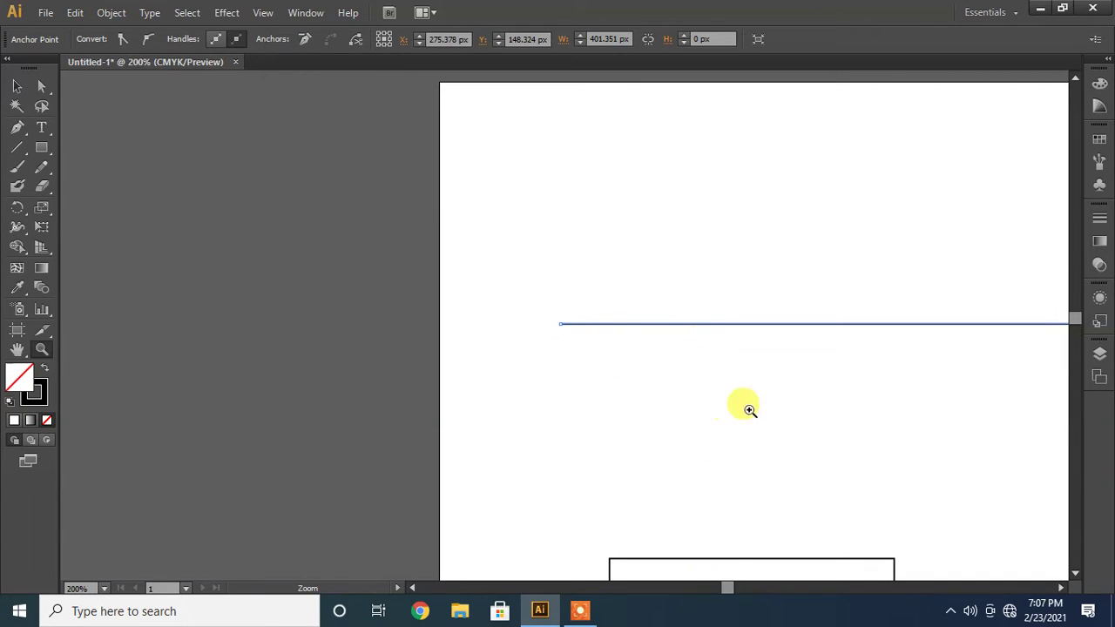
pyautogui.click(1056, 590)
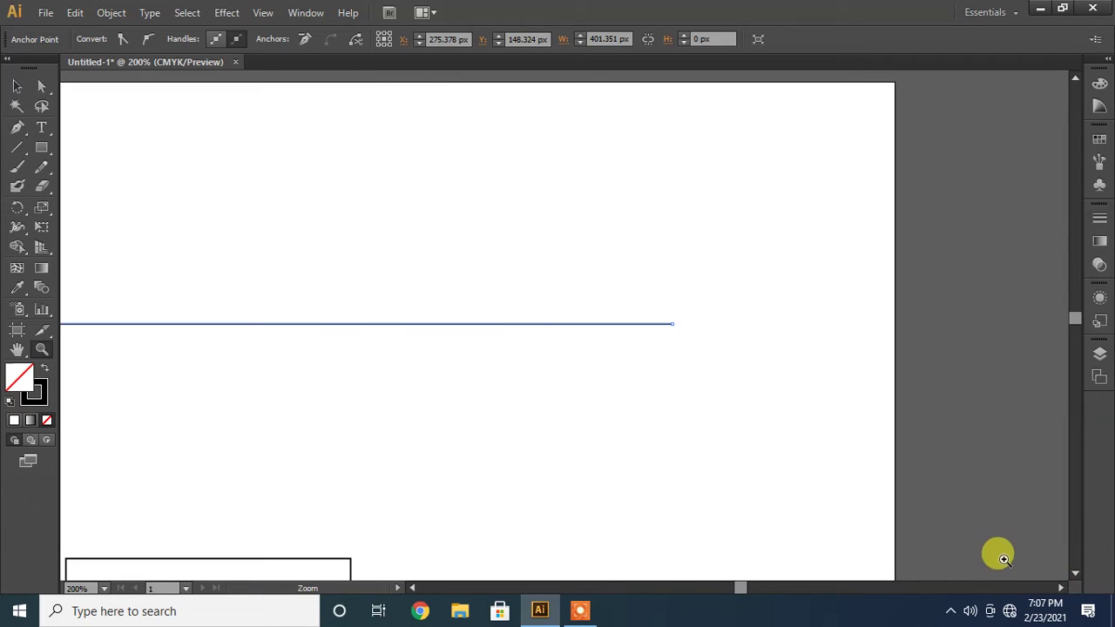
pyautogui.click(589, 404)
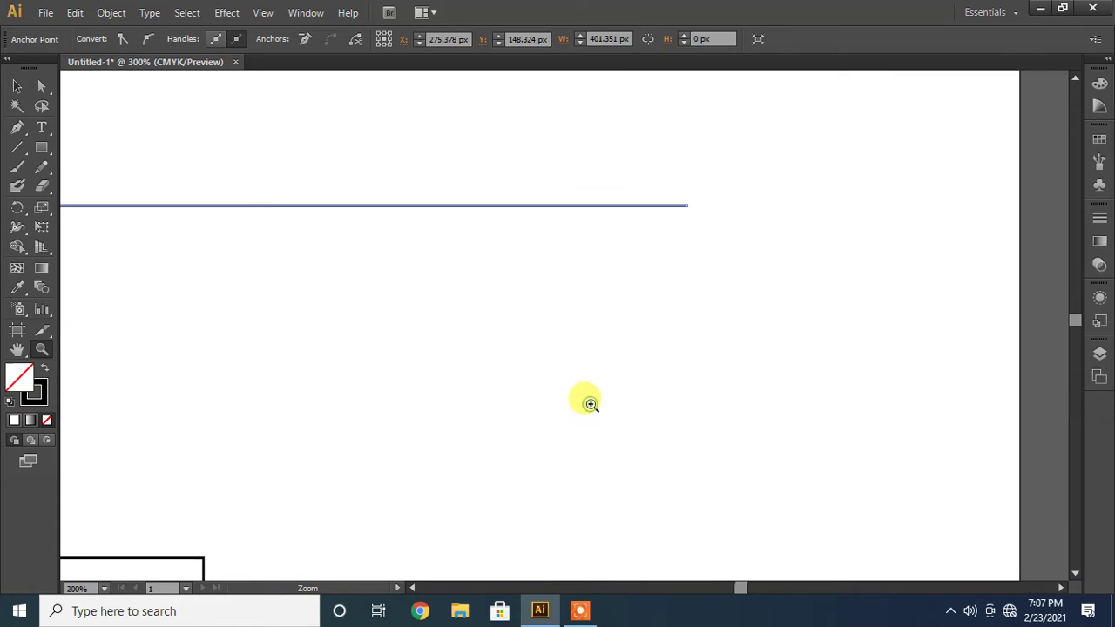
pyautogui.rightClick(589, 403)
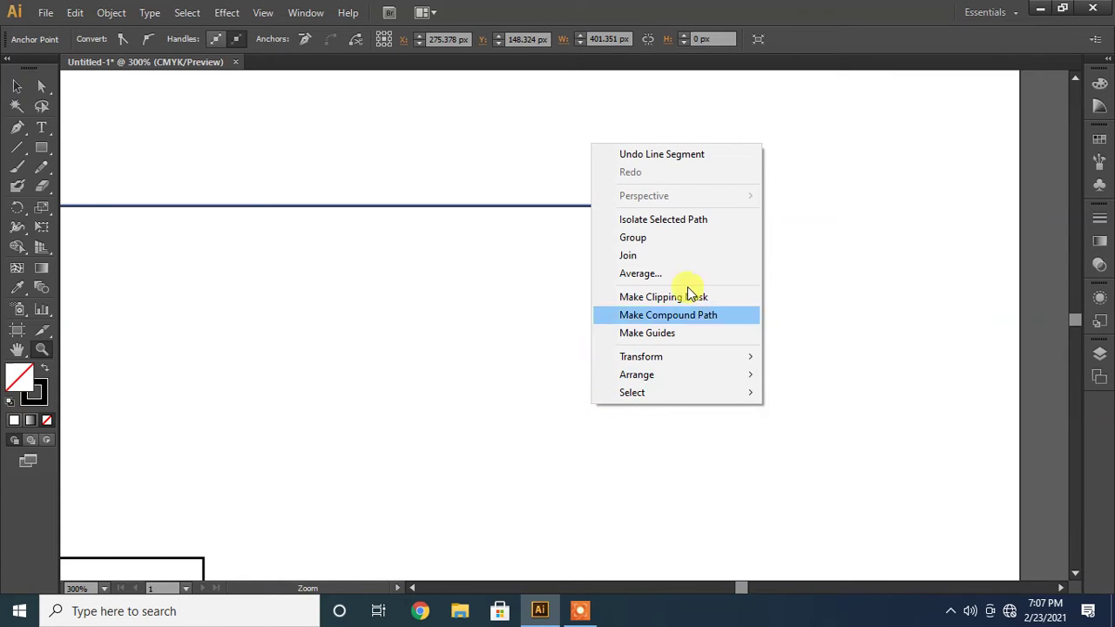
pyautogui.moveTo(729, 402)
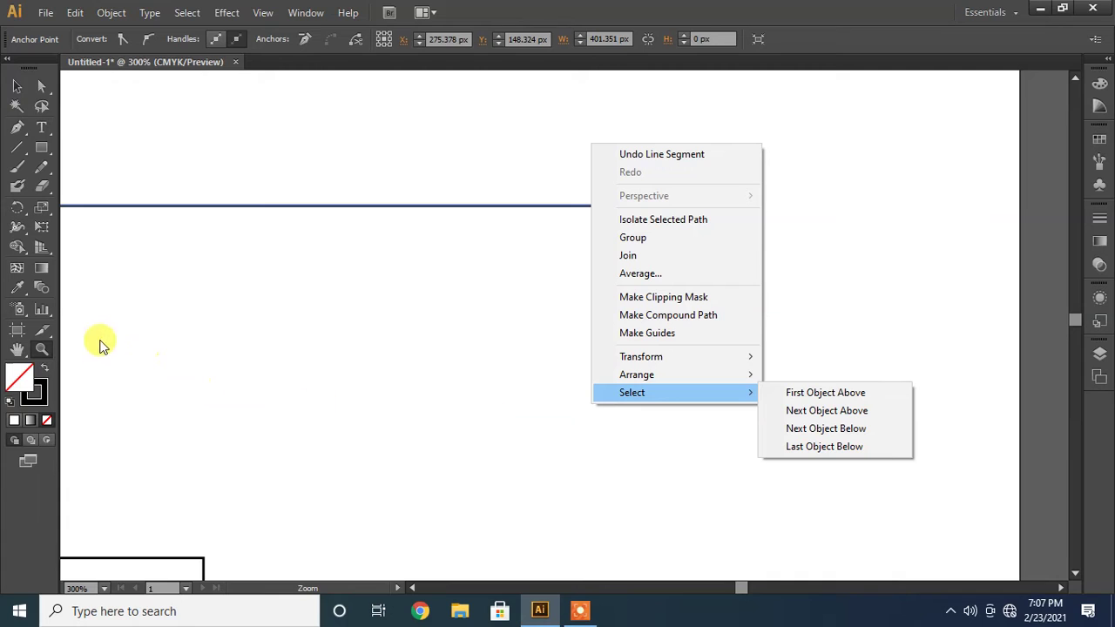
pyautogui.click(475, 325)
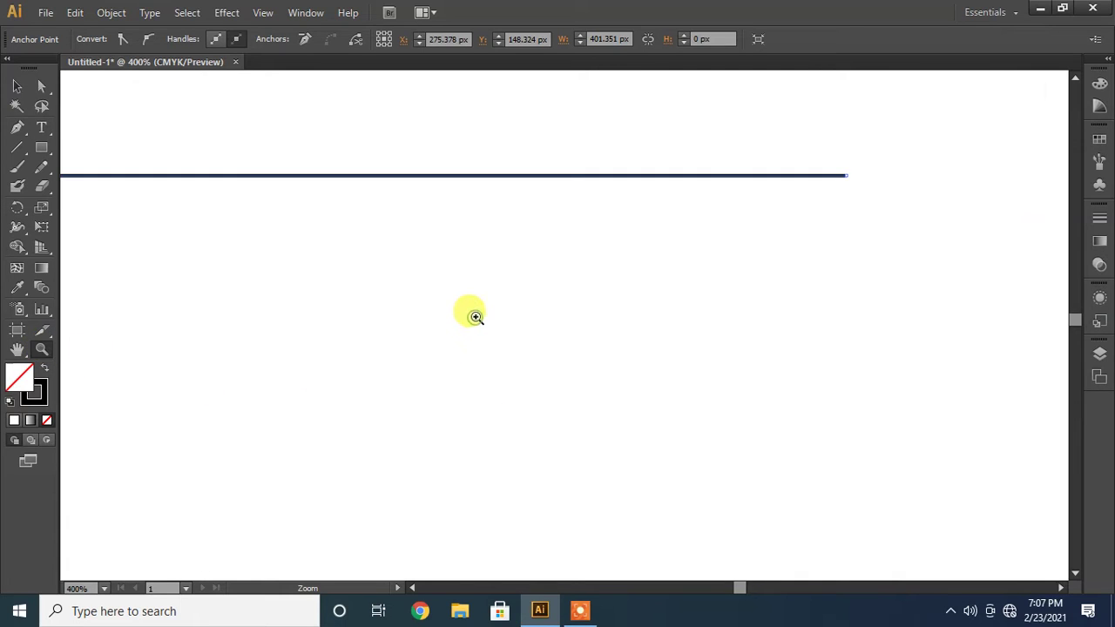
pyautogui.hotkey('ctrl', '-')
pyautogui.hotkey('ctrl', '-')
pyautogui.hotkey('ctrl', '-')
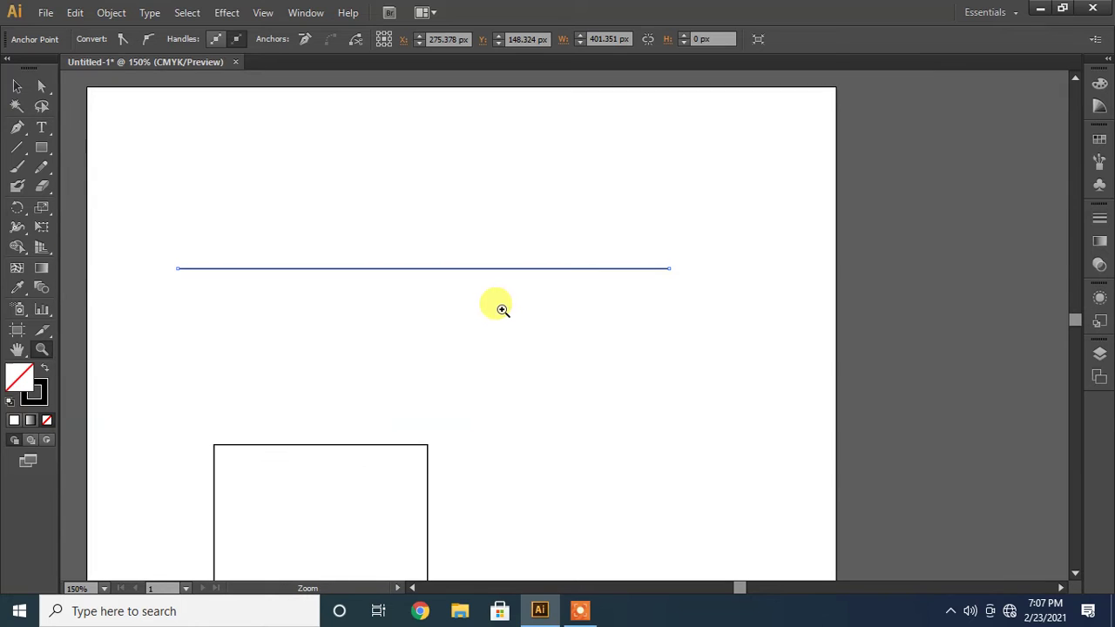
# Examine the right-hand end anchor point of the line at 1200% magnification.
pyautogui.click(665, 271)
pyautogui.click(573, 321)
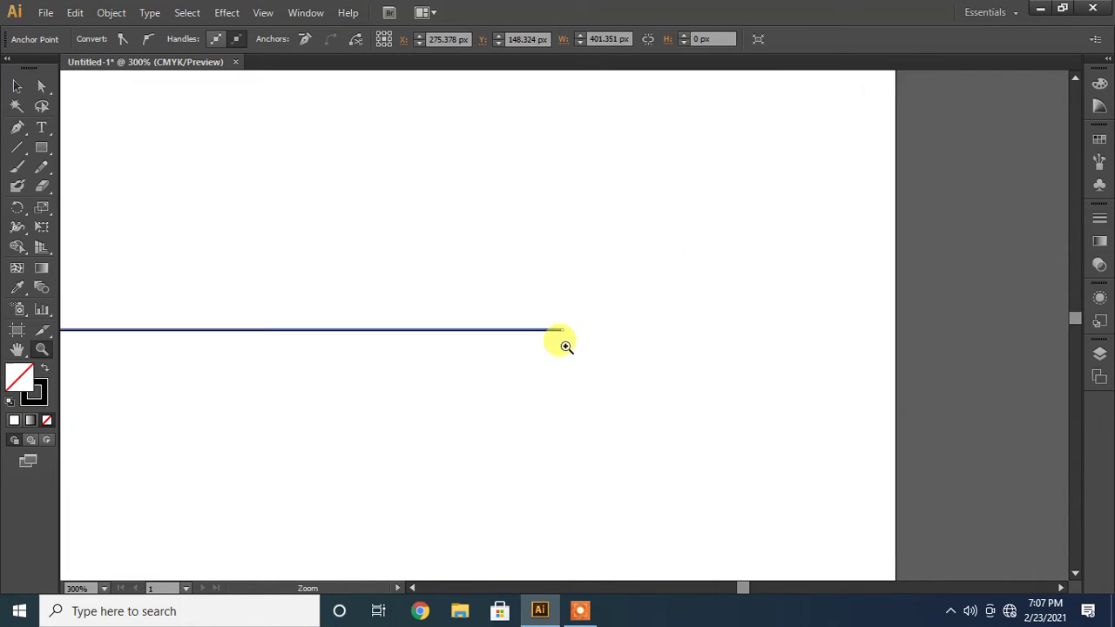
pyautogui.click(566, 331)
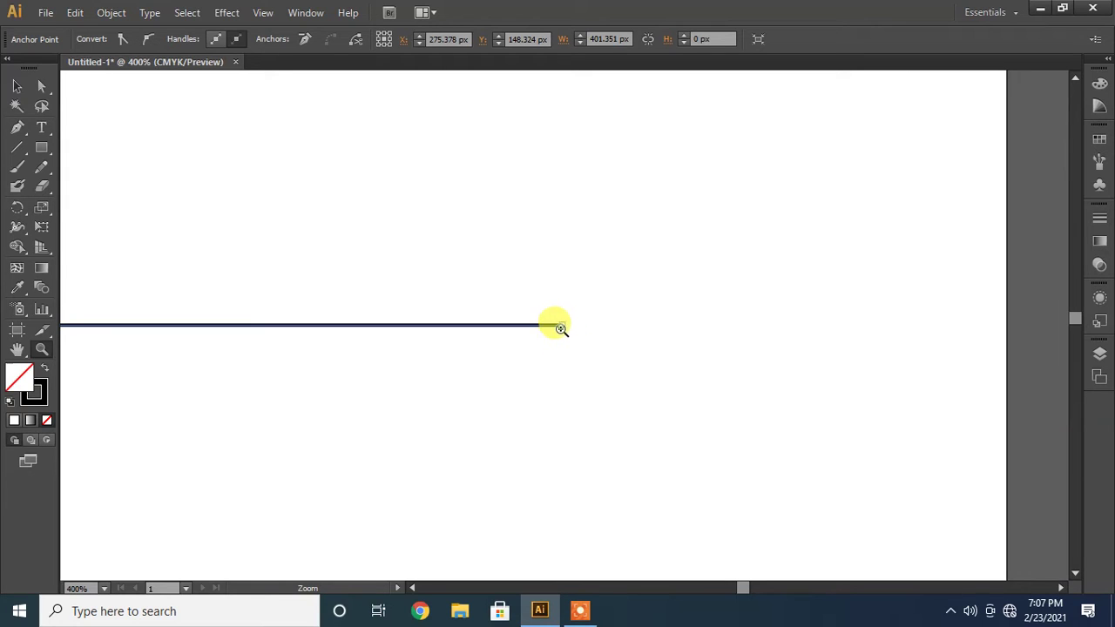
pyautogui.click(567, 328)
pyautogui.click(568, 327)
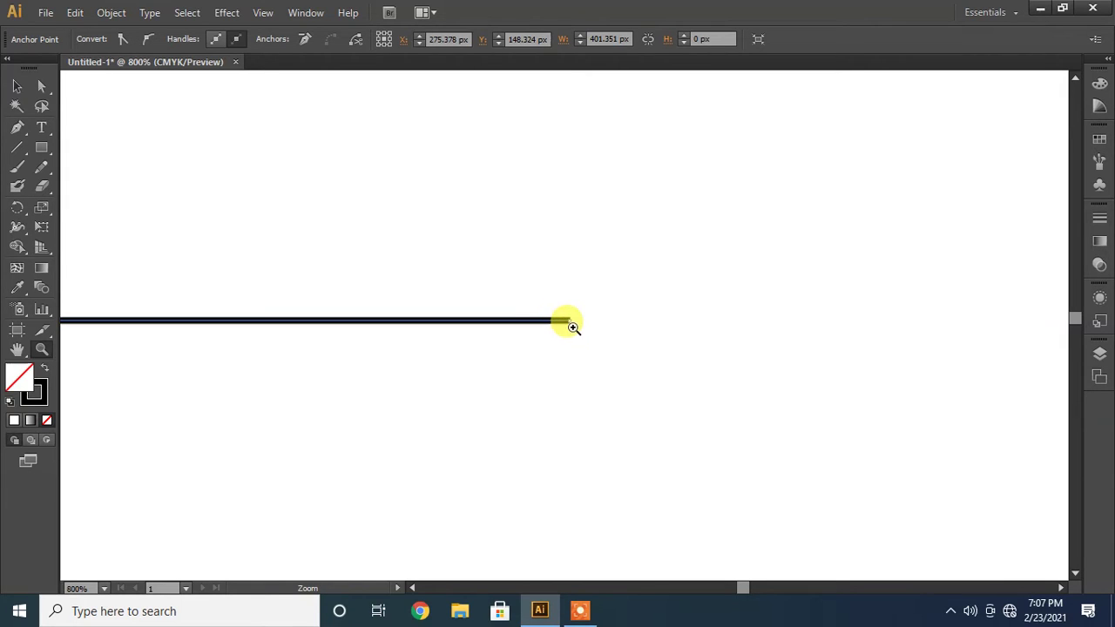
pyautogui.click(573, 325)
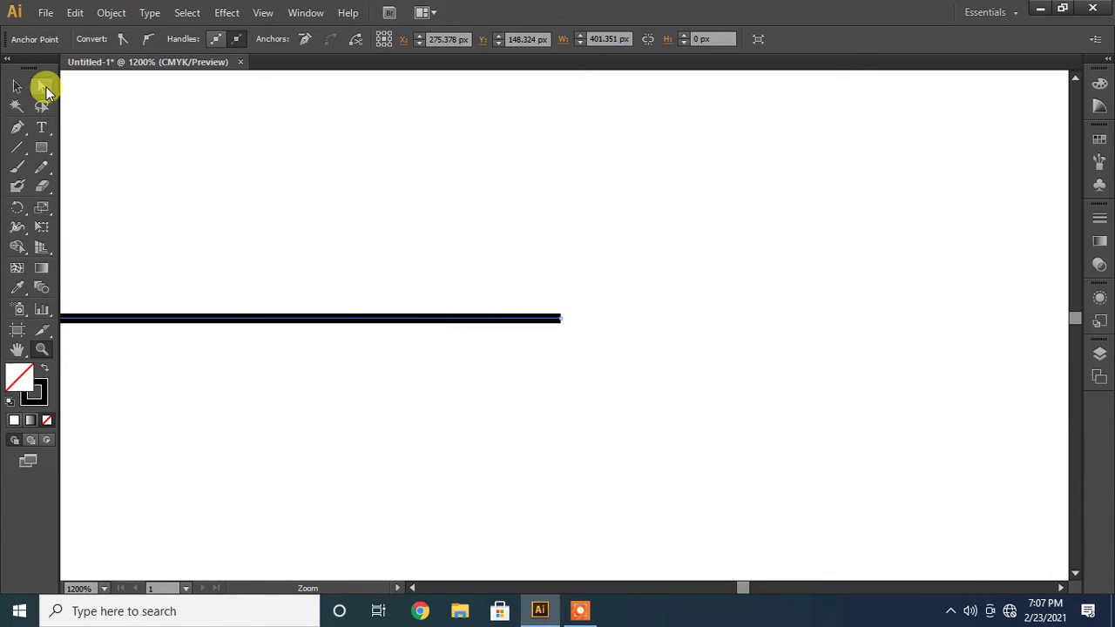
# Remove the line's stroke with Direct Selection active and inspect the anchor points at both ends of the bare path.
pyautogui.click(41, 84)
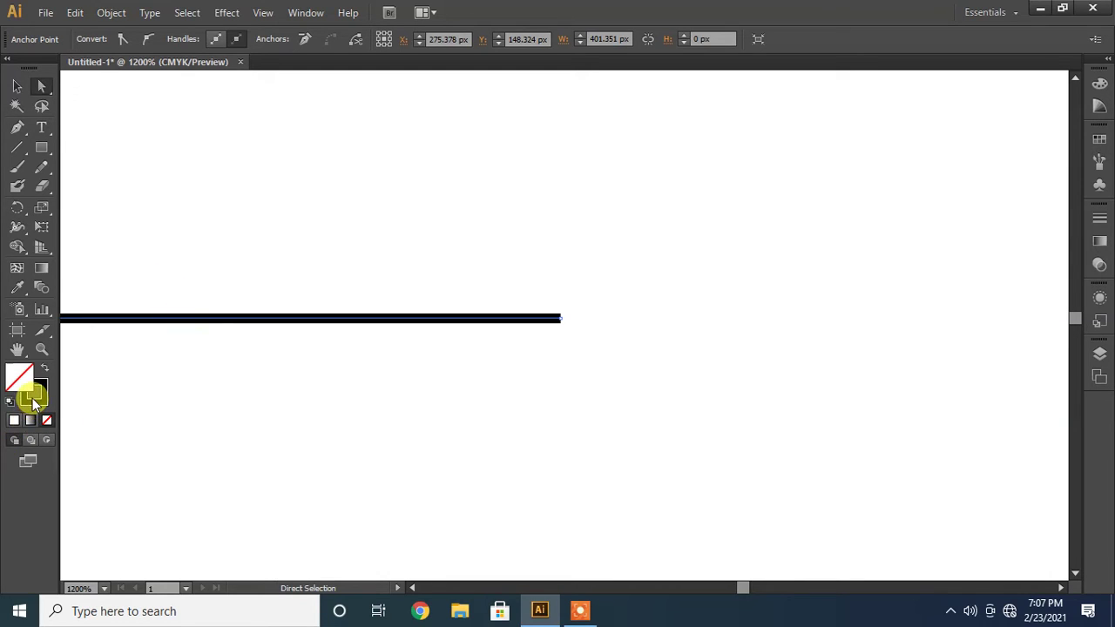
pyautogui.click(33, 397)
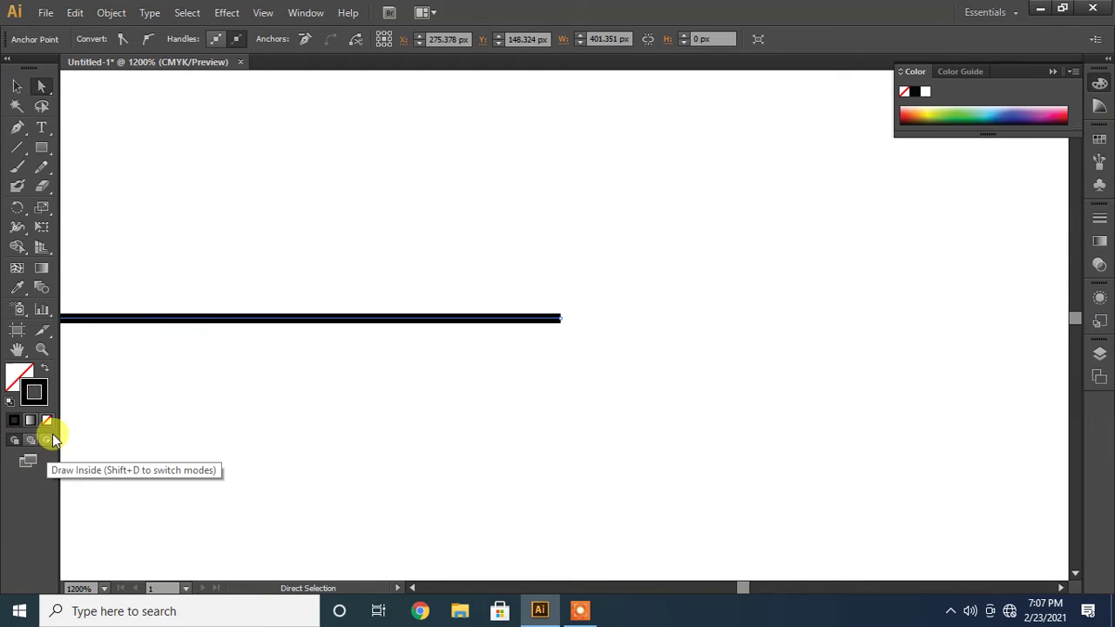
pyautogui.click(46, 423)
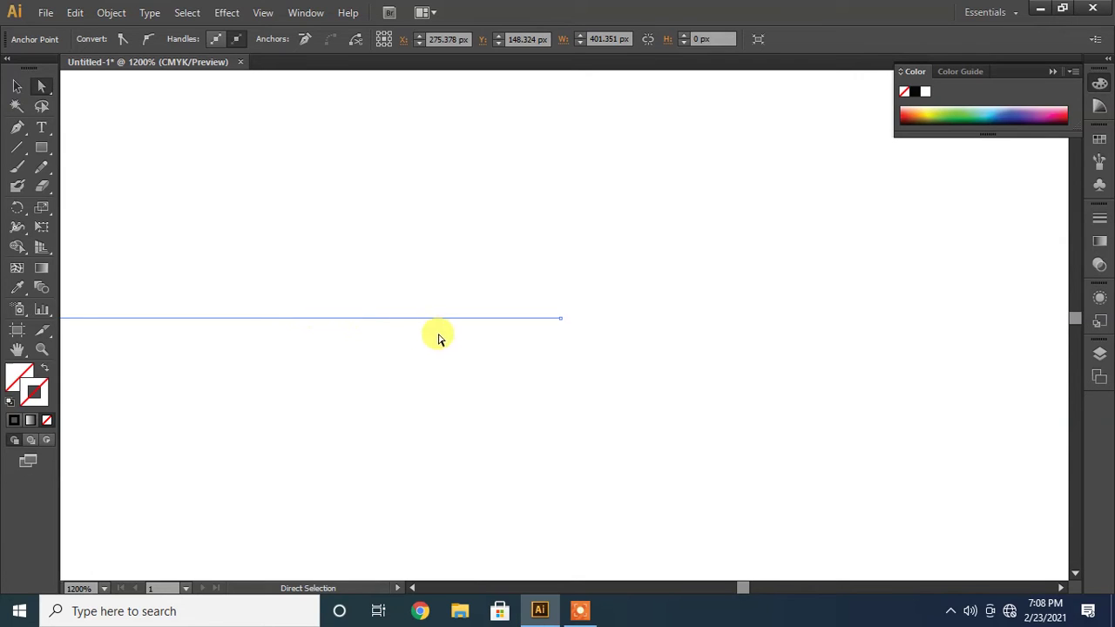
pyautogui.moveTo(562, 325); pyautogui.dragTo(561, 324)
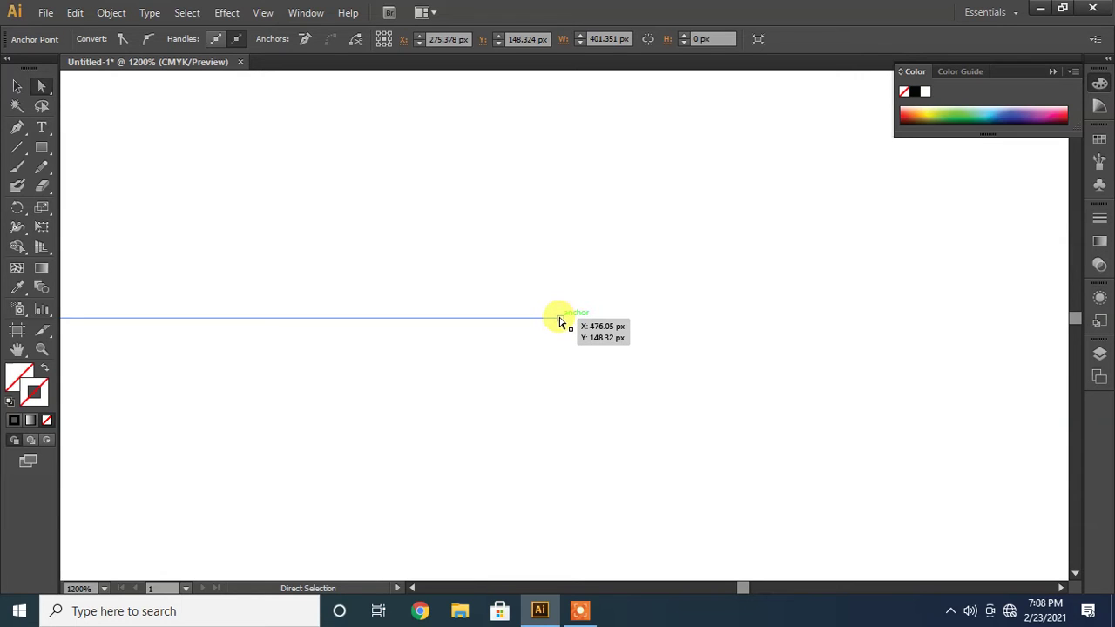
pyautogui.moveTo(561, 322); pyautogui.dragTo(561, 323)
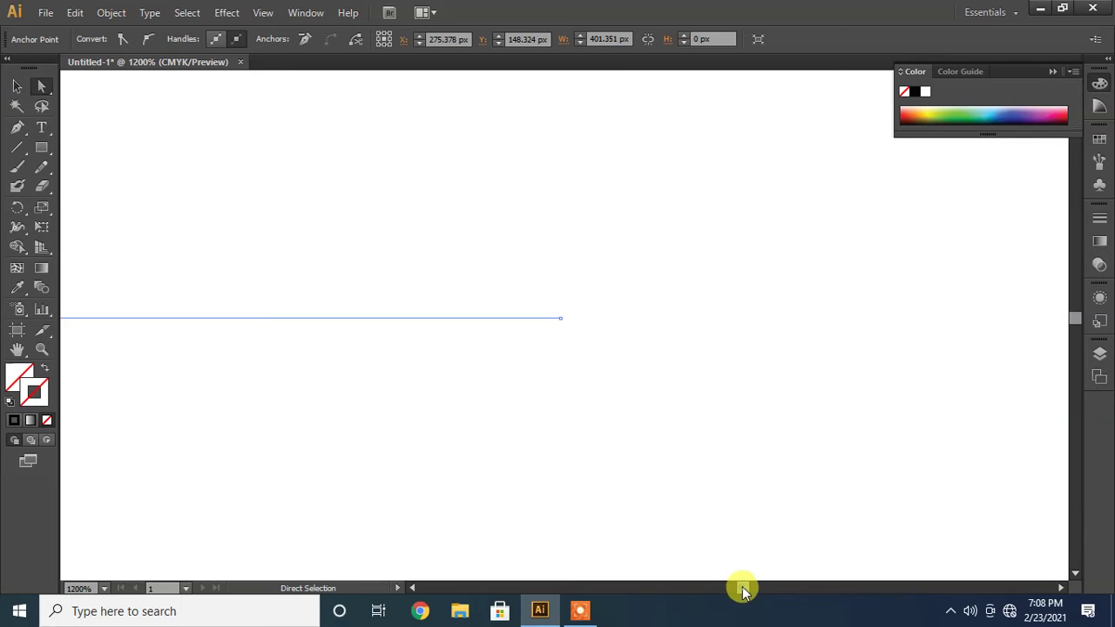
pyautogui.moveTo(743, 591); pyautogui.dragTo(774, 587)
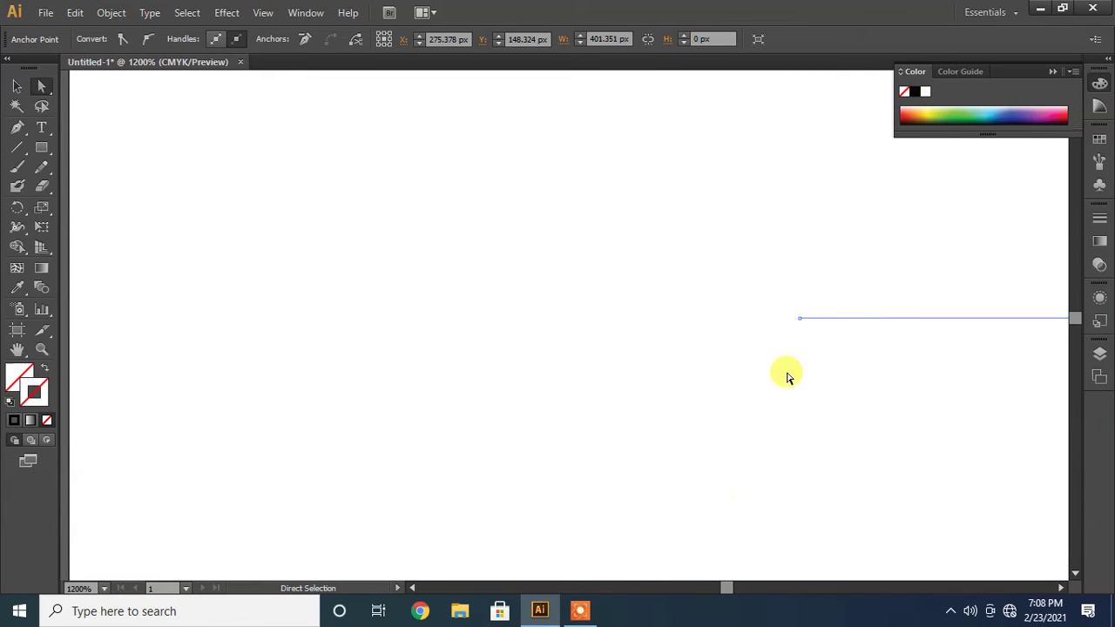
# Reset the line to the default white fill and black stroke.
pyautogui.click(11, 411)
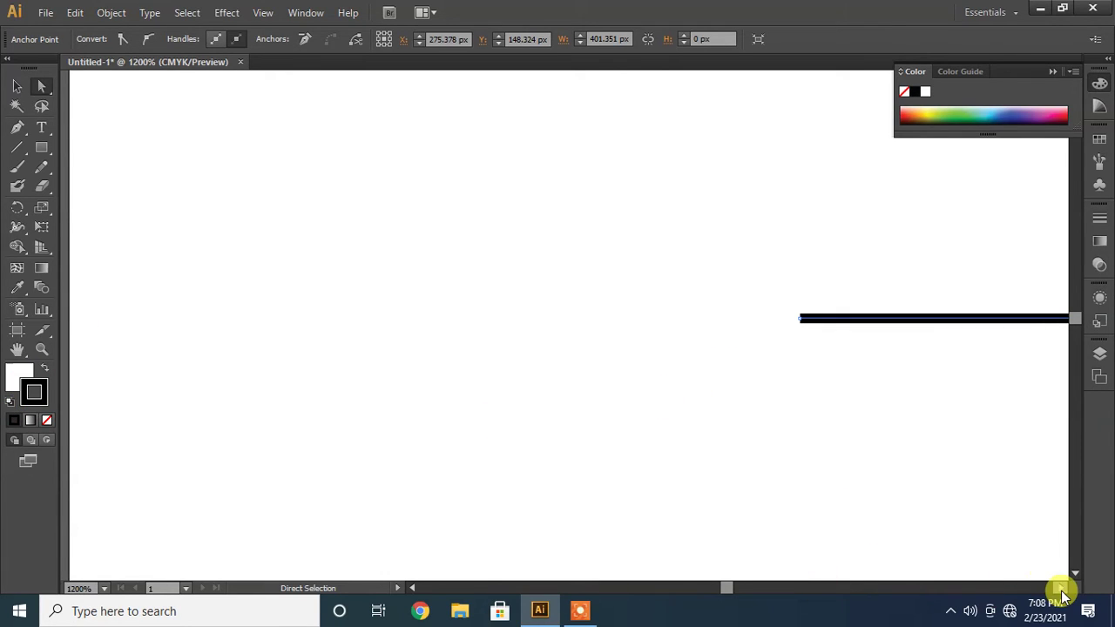
pyautogui.moveTo(1062, 595); pyautogui.dragTo(1059, 590)
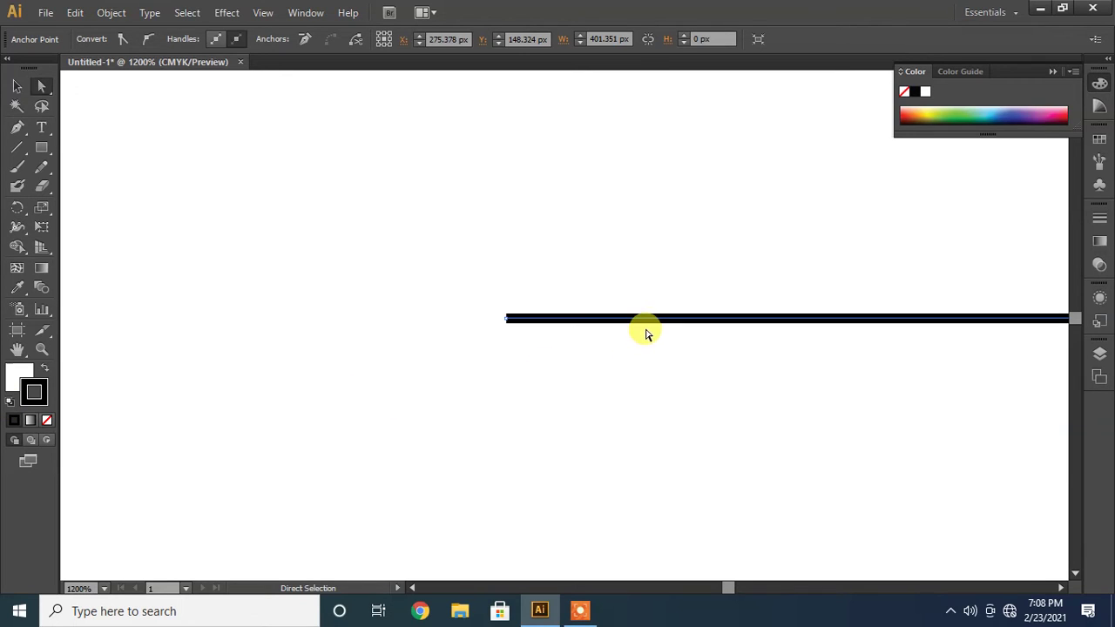
pyautogui.click(1062, 589)
pyautogui.click(1063, 589)
pyautogui.click(1063, 589)
pyautogui.click(1064, 589)
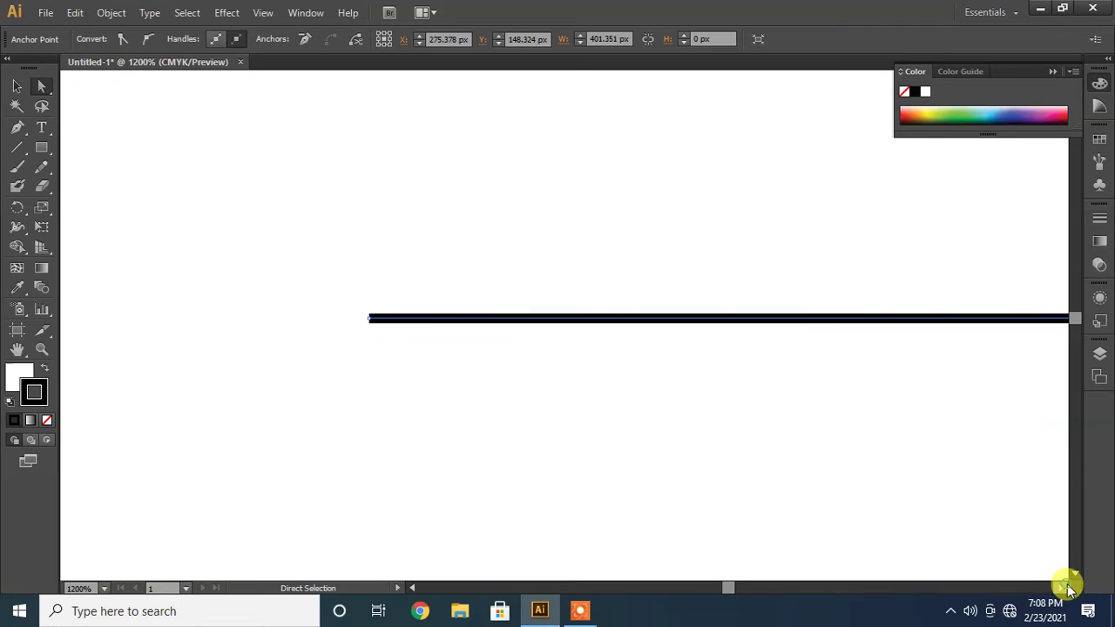
pyautogui.click(1064, 589)
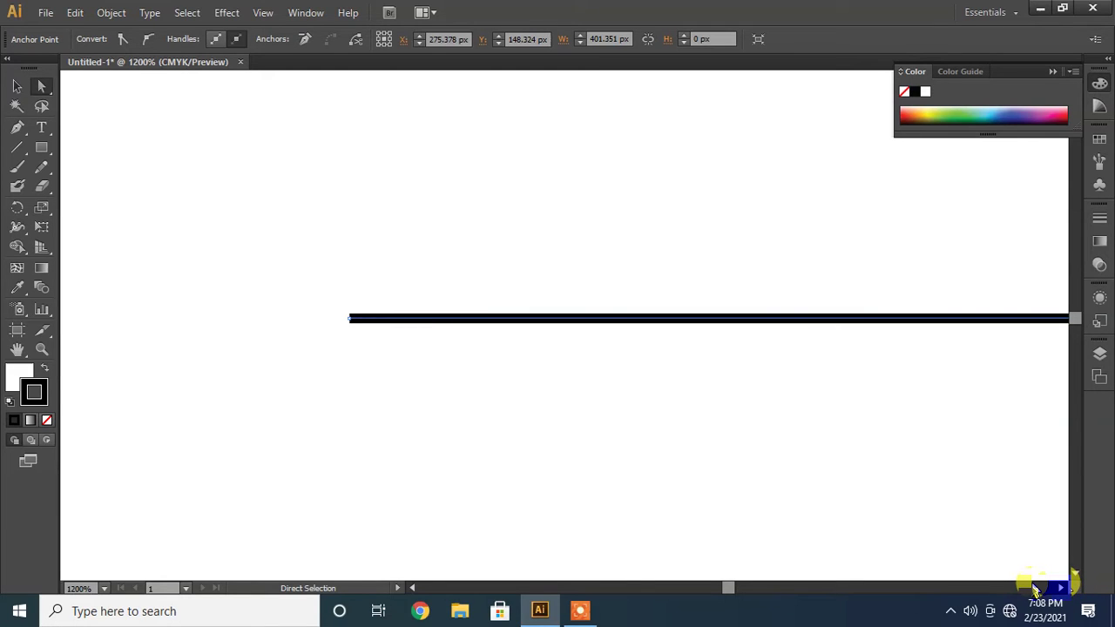
pyautogui.hotkey('ctrl', '0')
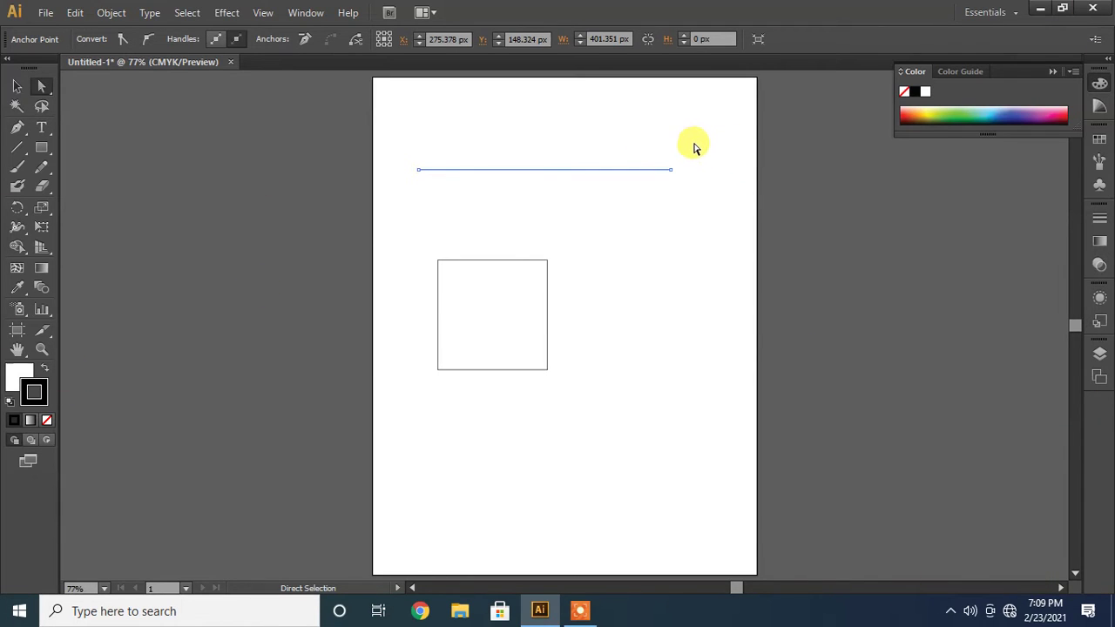
# Move the line's left anchor point onto the upper-left corner of the square.
pyautogui.moveTo(694, 142); pyautogui.dragTo(684, 179)
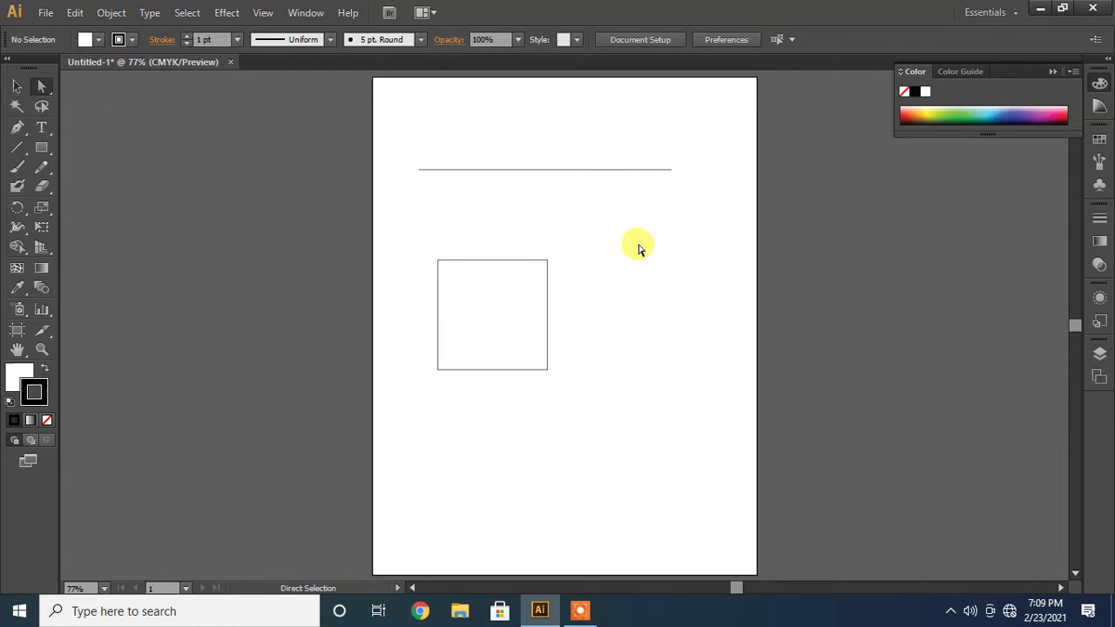
pyautogui.click(419, 175)
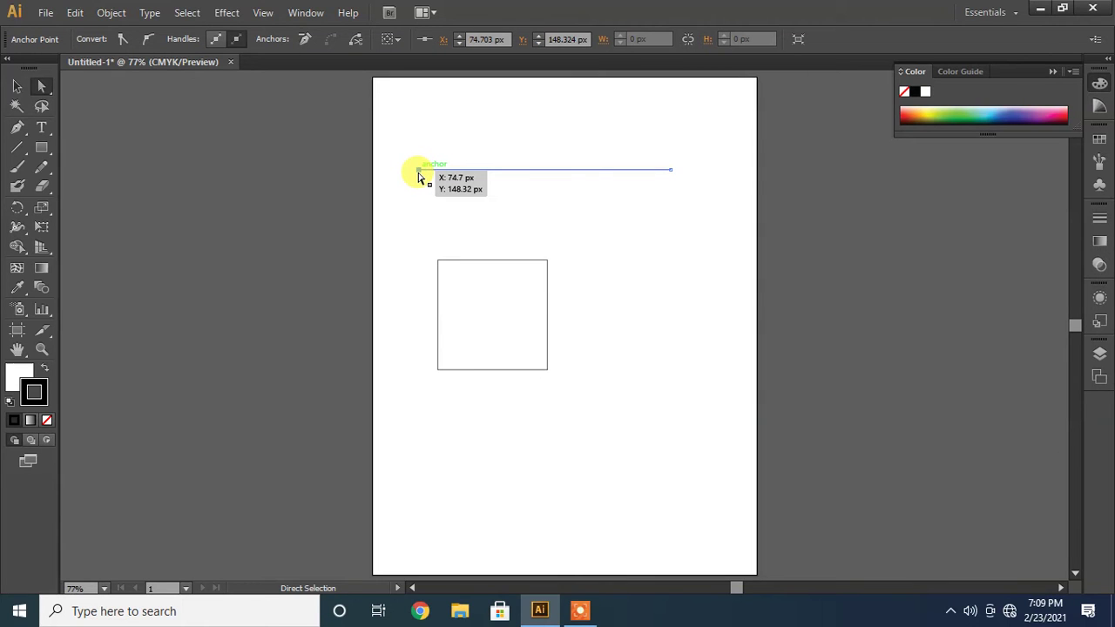
pyautogui.moveTo(418, 175); pyautogui.dragTo(441, 265)
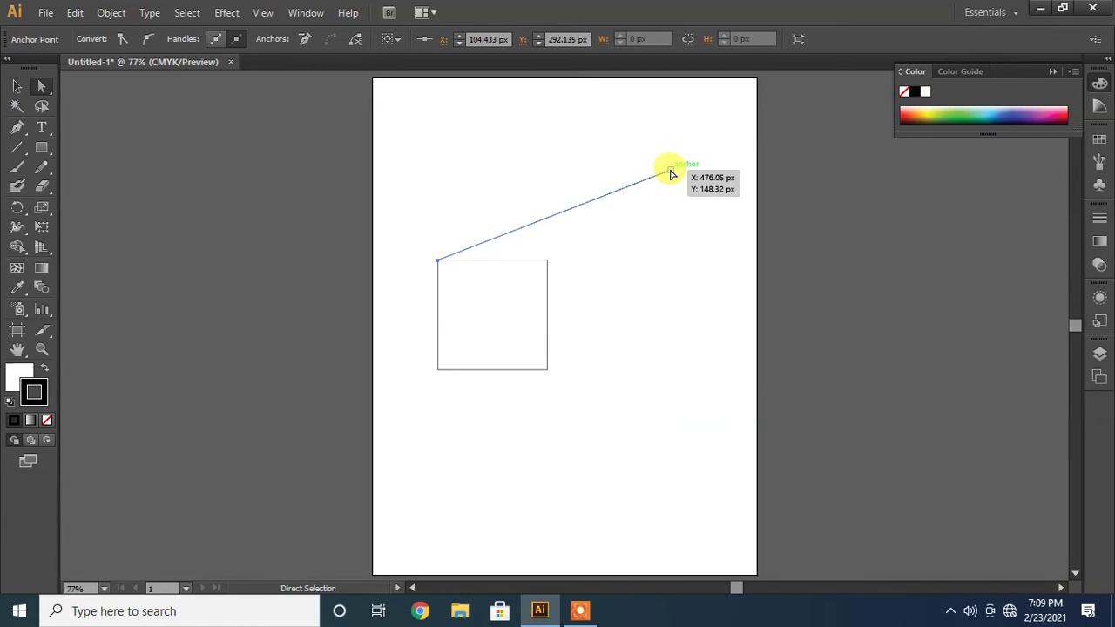
# Level the line by lowering its right anchor to the square's upper edge, and move the whole line up to about Y 185 px.
pyautogui.moveTo(671, 171); pyautogui.dragTo(687, 260)
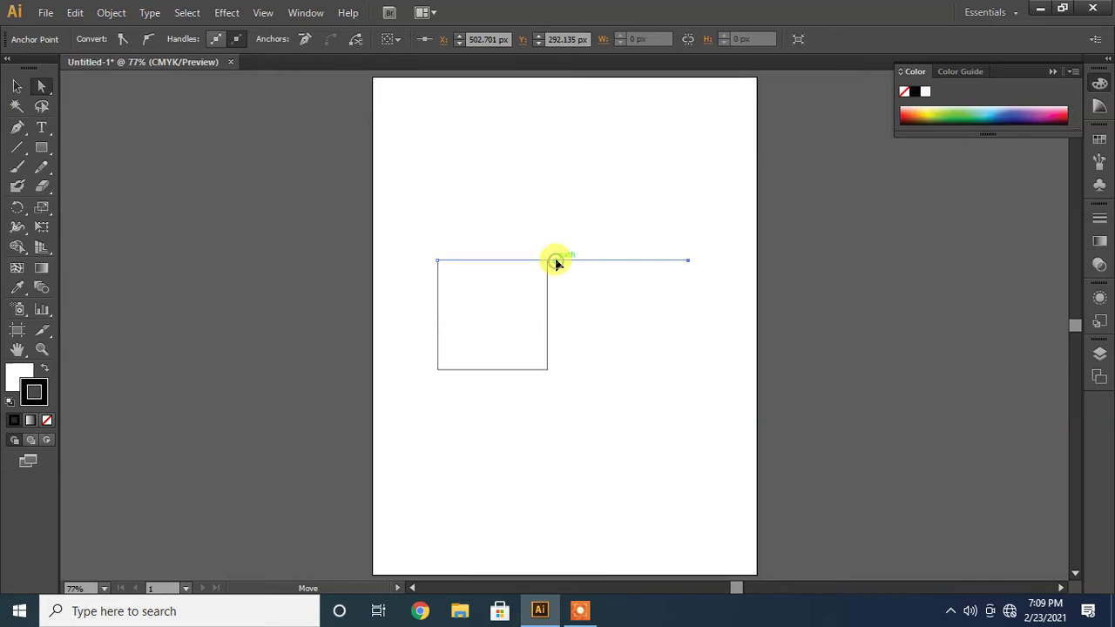
pyautogui.moveTo(555, 261); pyautogui.dragTo(554, 193)
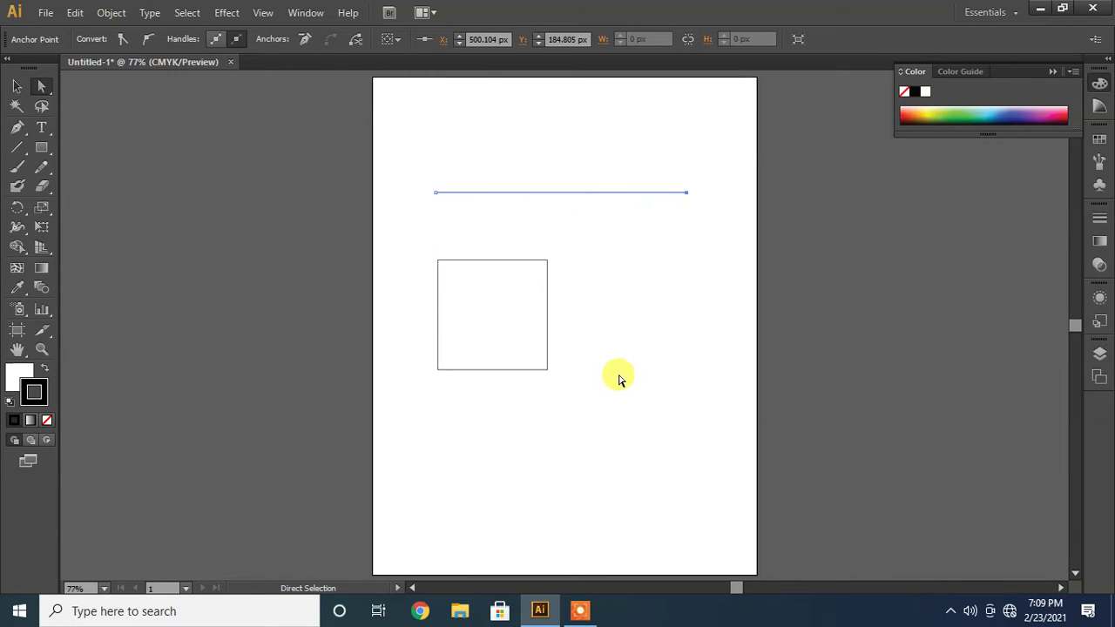
# Pull the square's upper-right anchor point out to about X 416, Y 221 px, and undo the change.
pyautogui.click(550, 261)
pyautogui.click(548, 262)
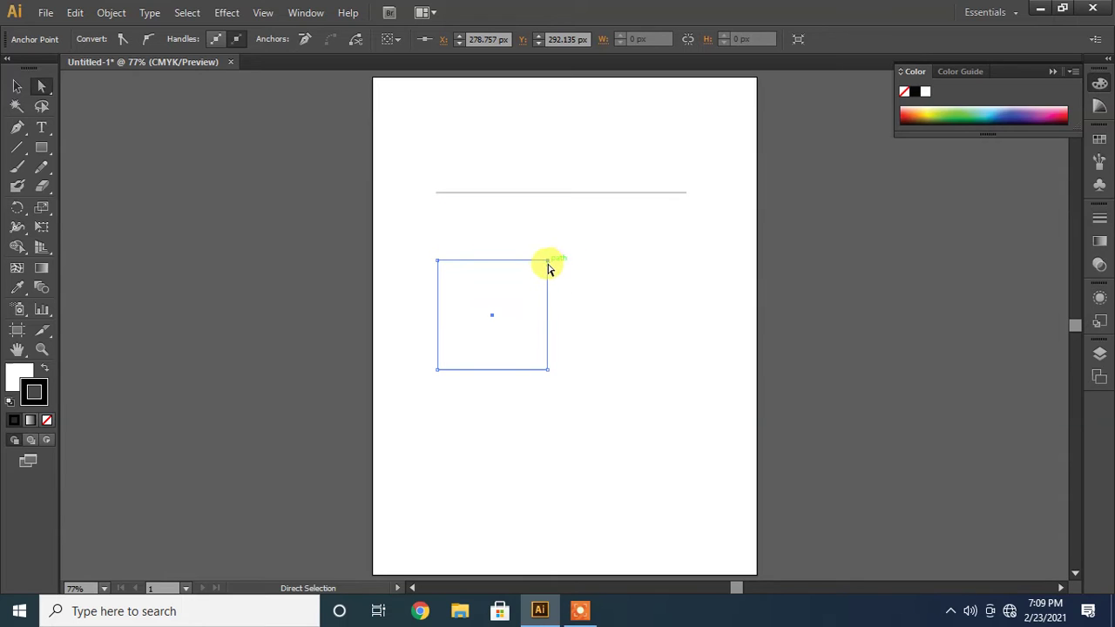
pyautogui.moveTo(589, 240); pyautogui.dragTo(635, 218)
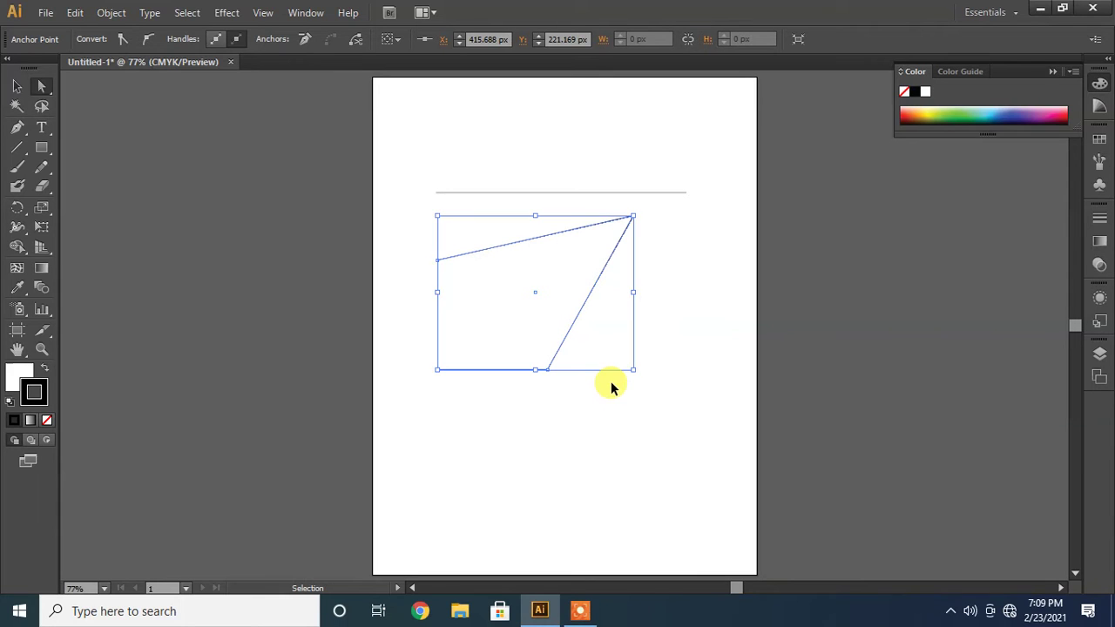
pyautogui.hotkey('ctrl', 'z')
# Select all of the square's anchor points and move the square about 94 px right and 53 px down.
pyautogui.moveTo(605, 239); pyautogui.dragTo(392, 418)
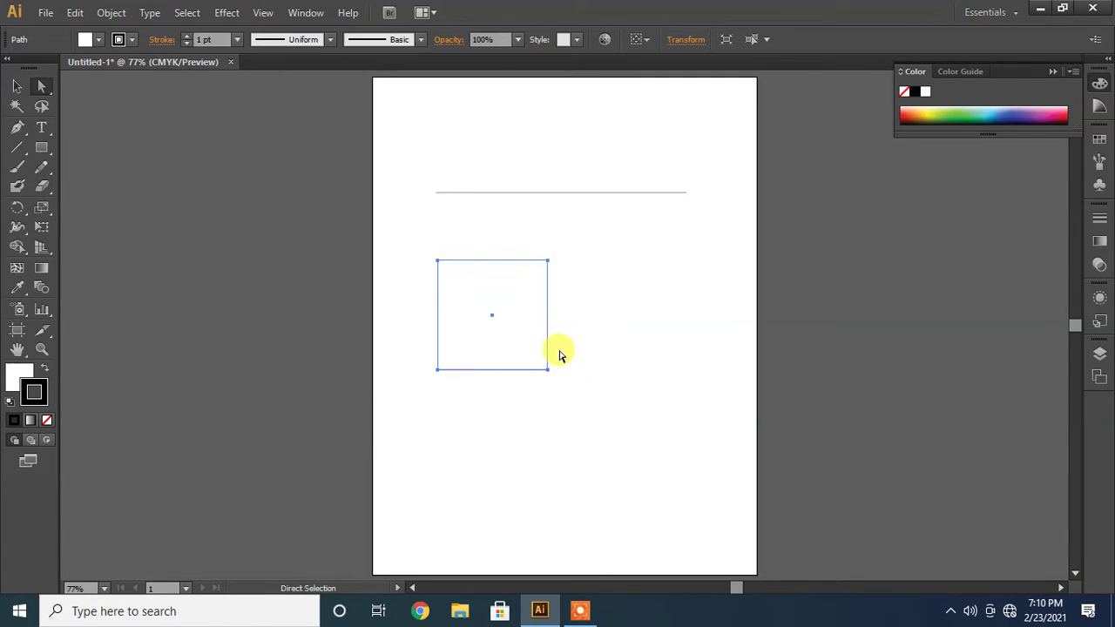
pyautogui.moveTo(547, 338); pyautogui.dragTo(607, 372)
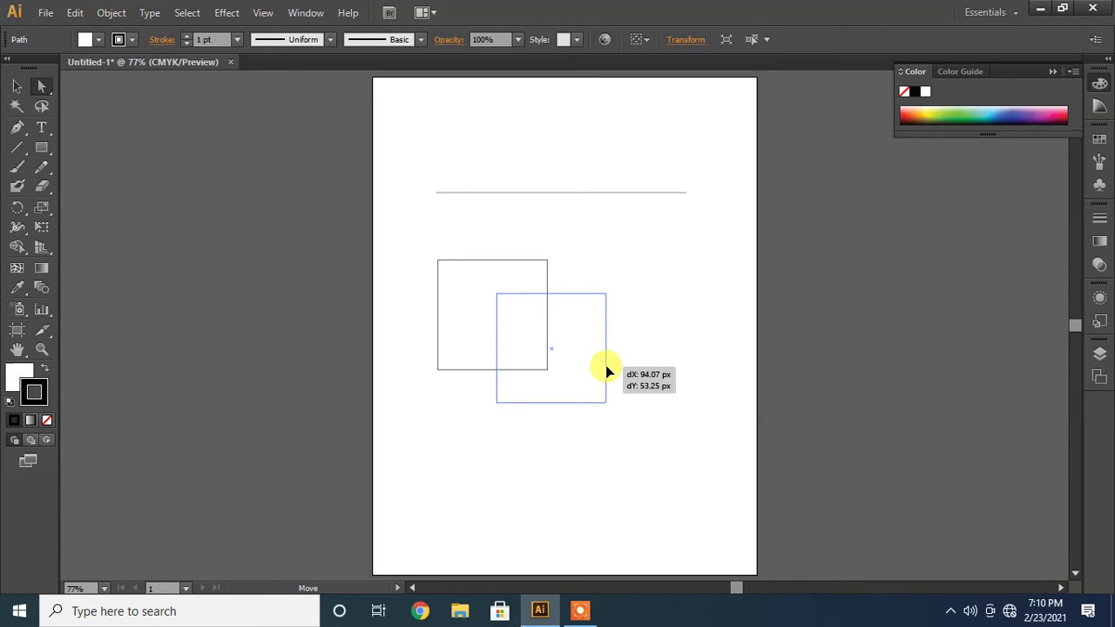
# Finish moving the square to be centered at about X 288, Y 433 px, and delete the line together with its leftover anchor points.
pyautogui.moveTo(607, 370); pyautogui.dragTo(609, 370)
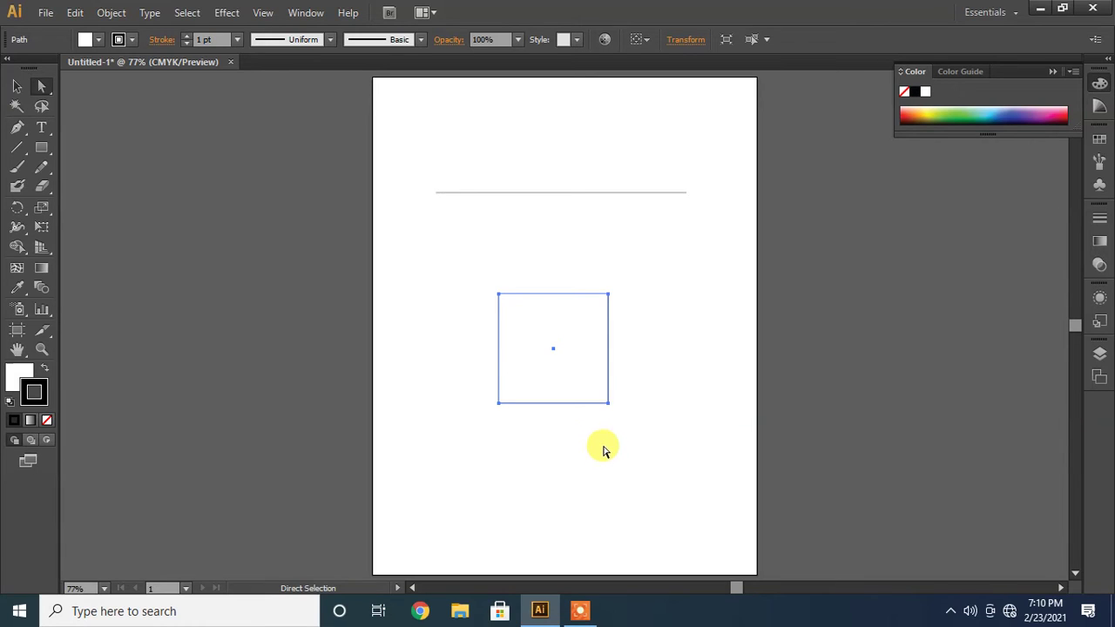
pyautogui.click(617, 192)
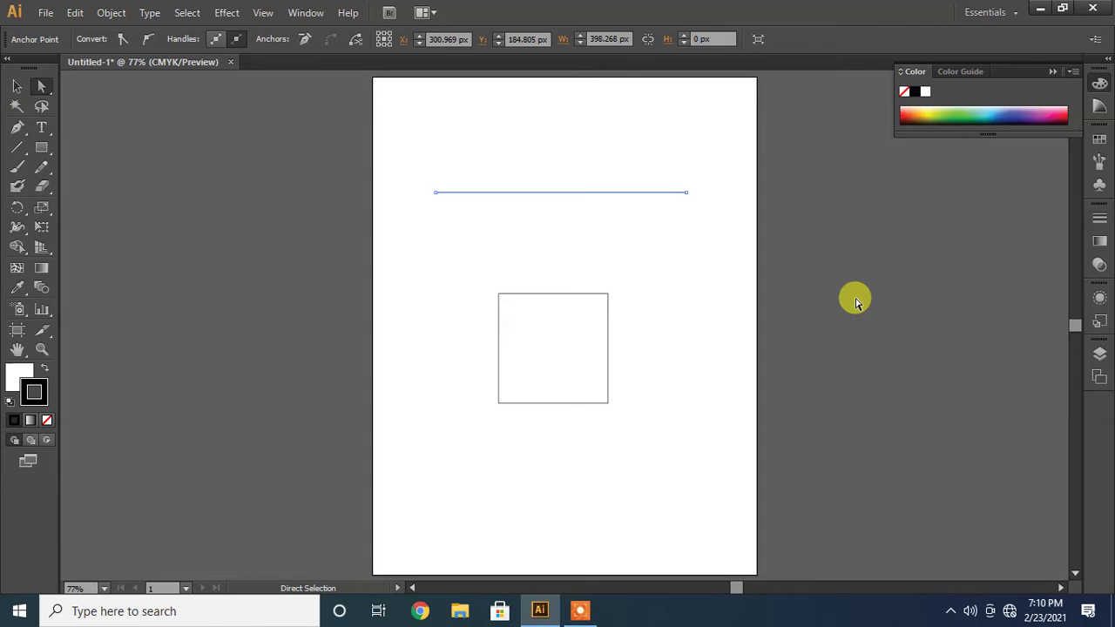
pyautogui.press('Delete')
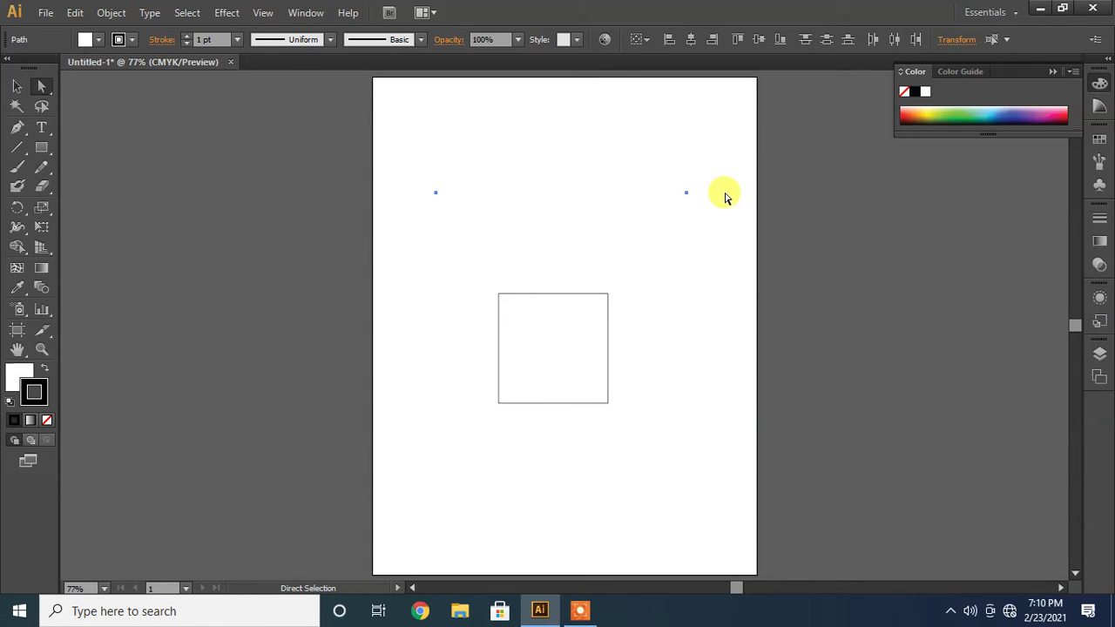
pyautogui.moveTo(721, 177); pyautogui.dragTo(415, 247)
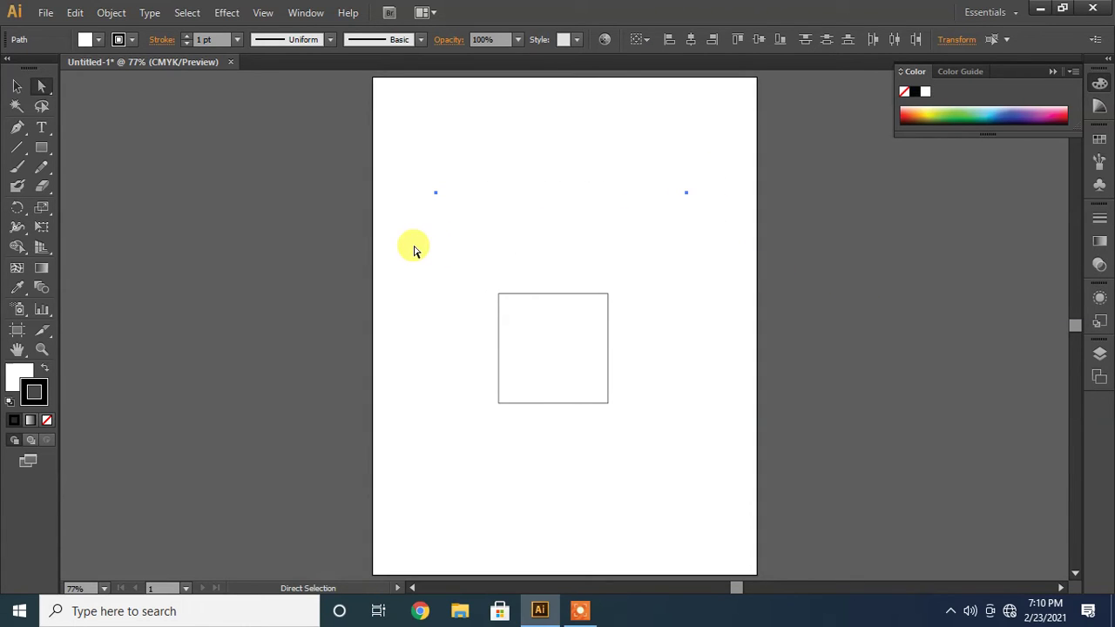
pyautogui.press('Delete')
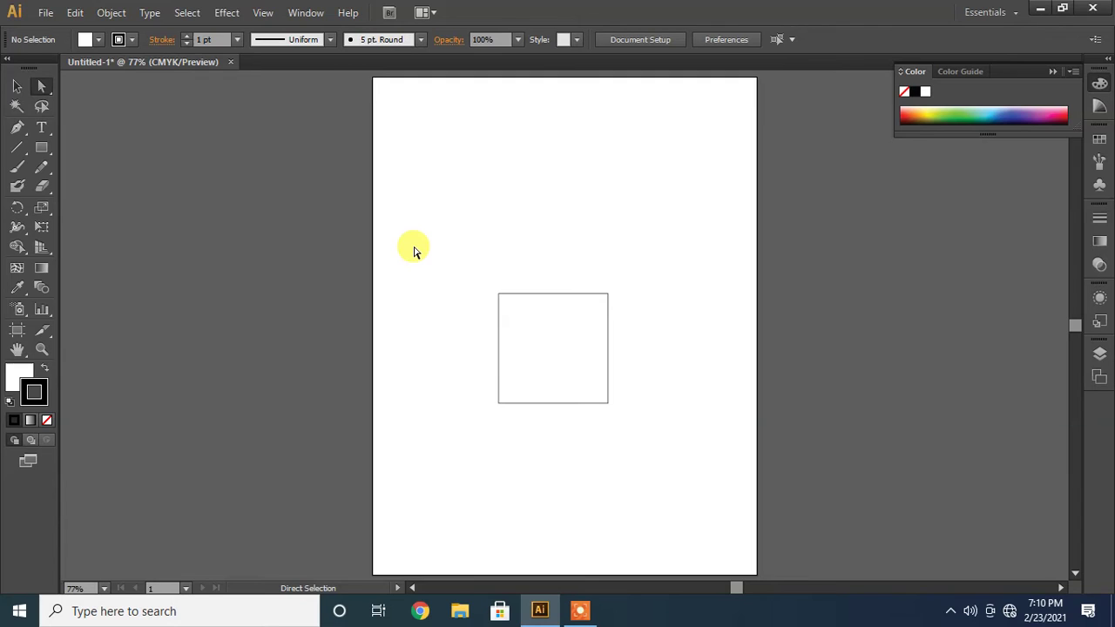
# Duplicate the square twice, placing one copy flush above it and another flush against its right side.
pyautogui.click(555, 296)
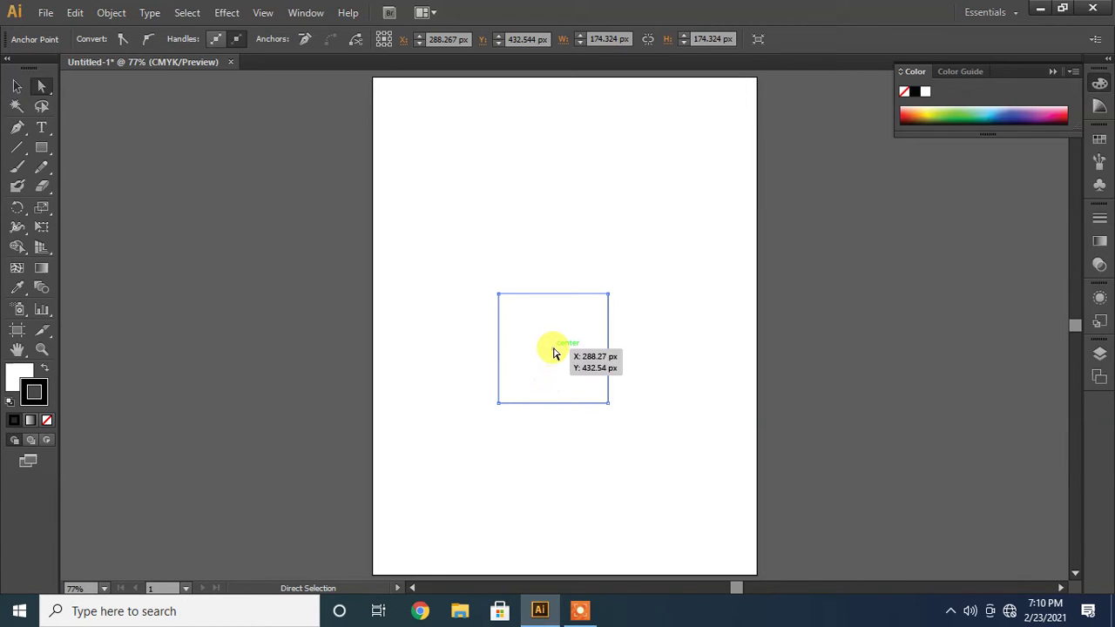
pyautogui.moveTo(554, 351); pyautogui.dragTo(556, 238)
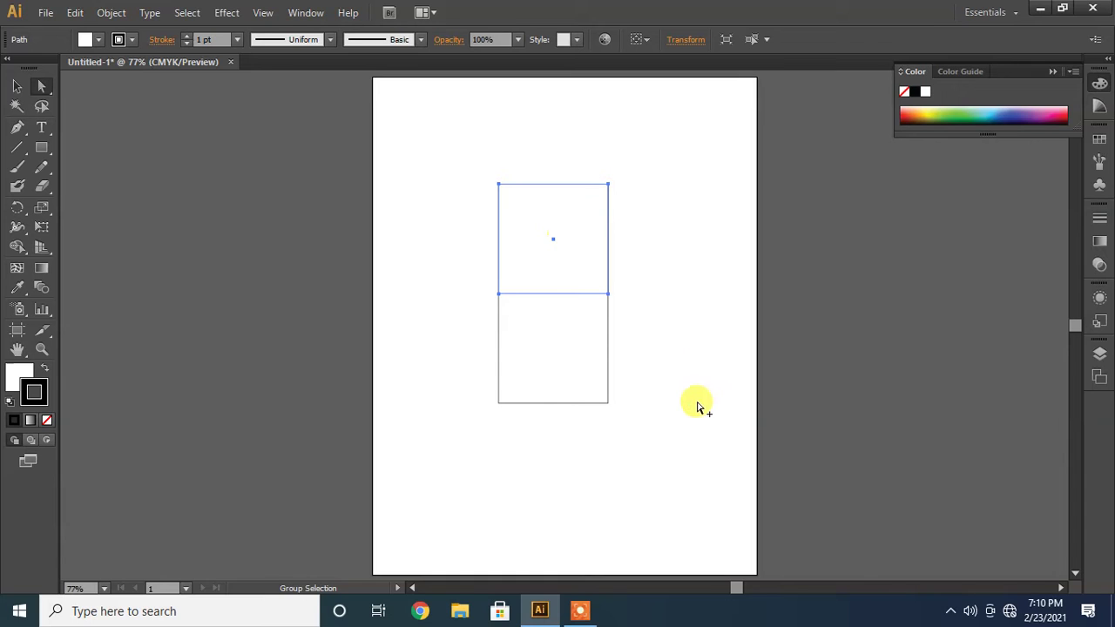
pyautogui.moveTo(546, 358); pyautogui.dragTo(653, 346)
pyautogui.hotkey('ctrl', 'z')
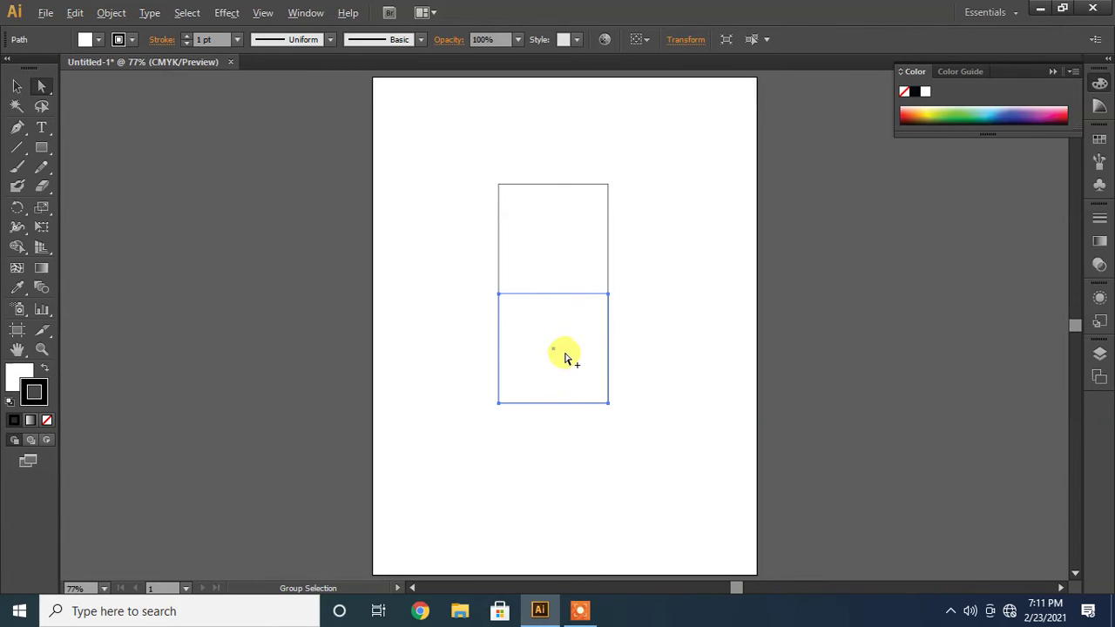
pyautogui.moveTo(569, 357)
pyautogui.mouseDown()
pyautogui.moveTo(689, 355)
pyautogui.moveTo(561, 356)
pyautogui.mouseUp()
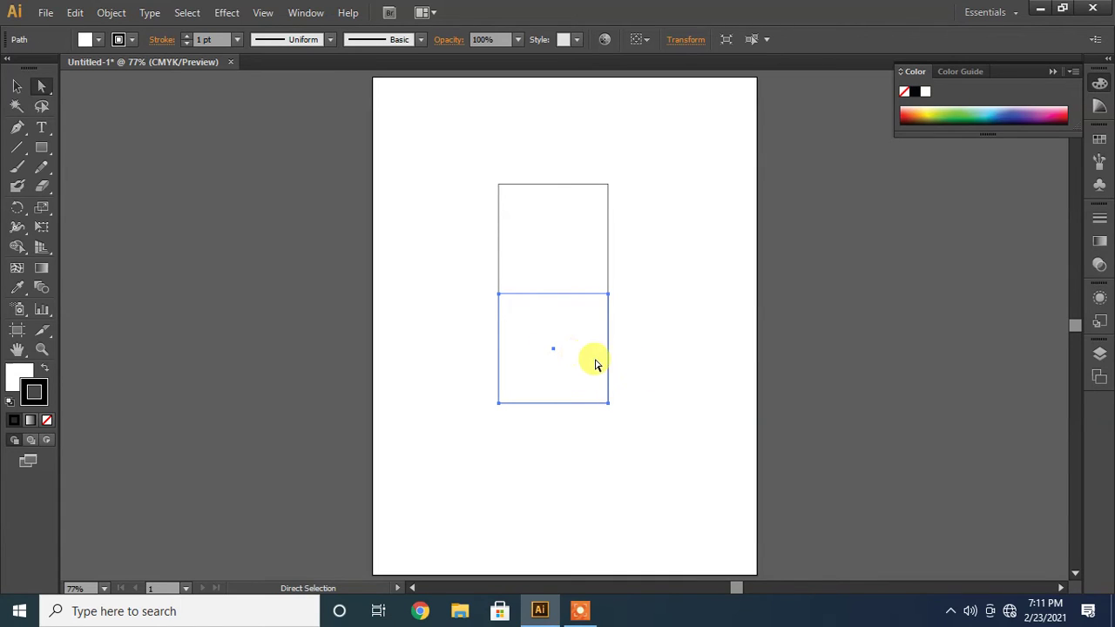
pyautogui.moveTo(595, 364); pyautogui.dragTo(709, 364)
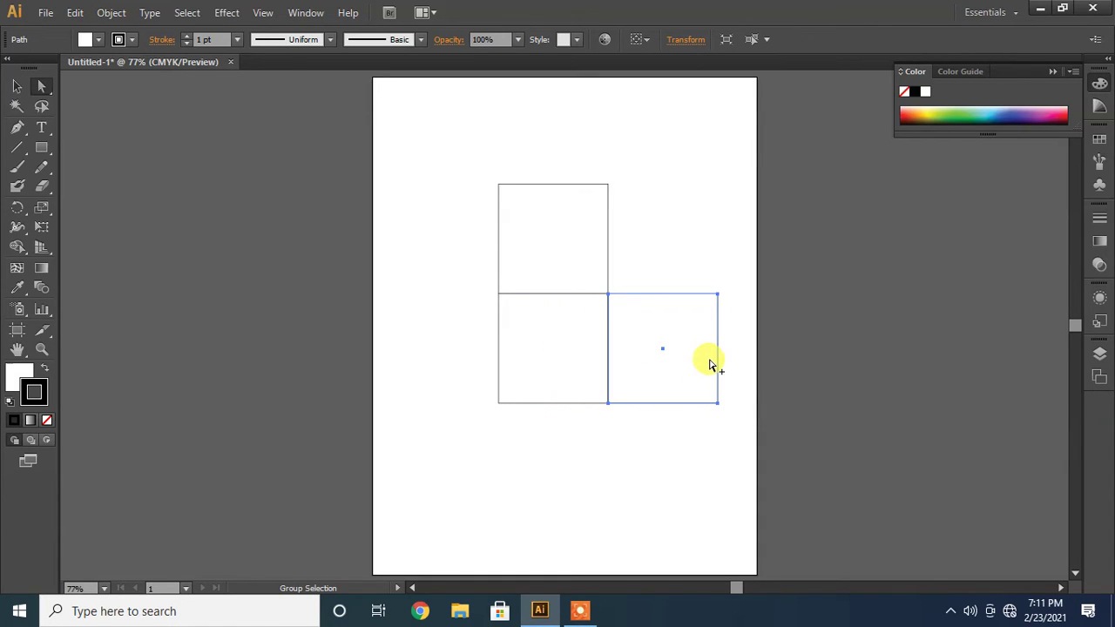
# Slant the upper square into the top face of a cube by moving its two upper anchor points down and to the right.
pyautogui.keyDown('shift'); pyautogui.click(533, 199); pyautogui.keyUp('shift')
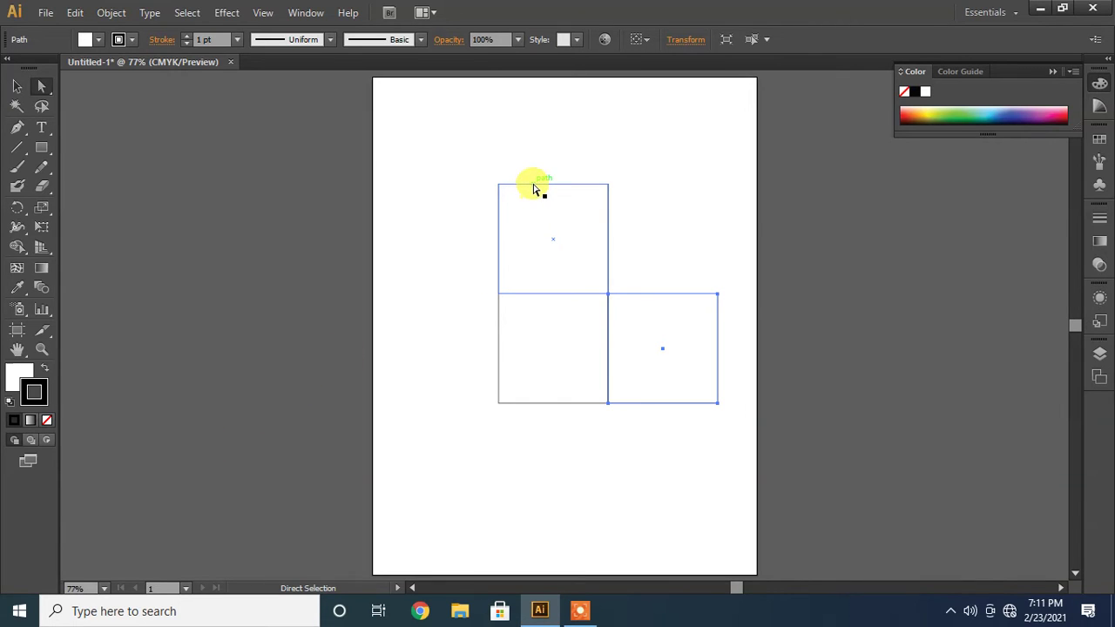
pyautogui.click(534, 186)
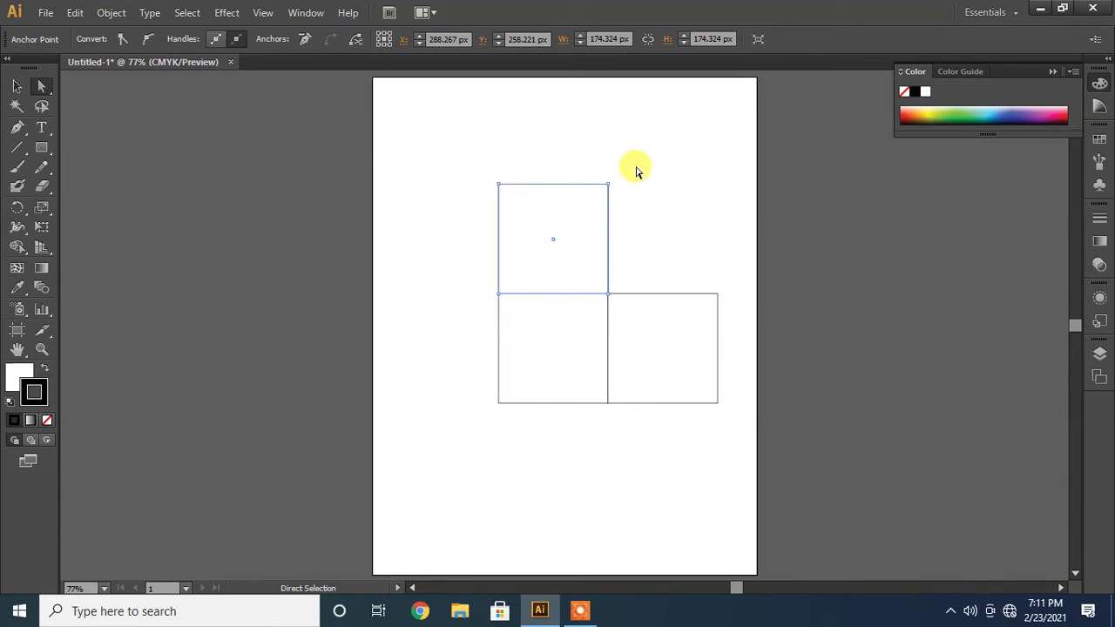
pyautogui.moveTo(637, 167); pyautogui.dragTo(452, 223)
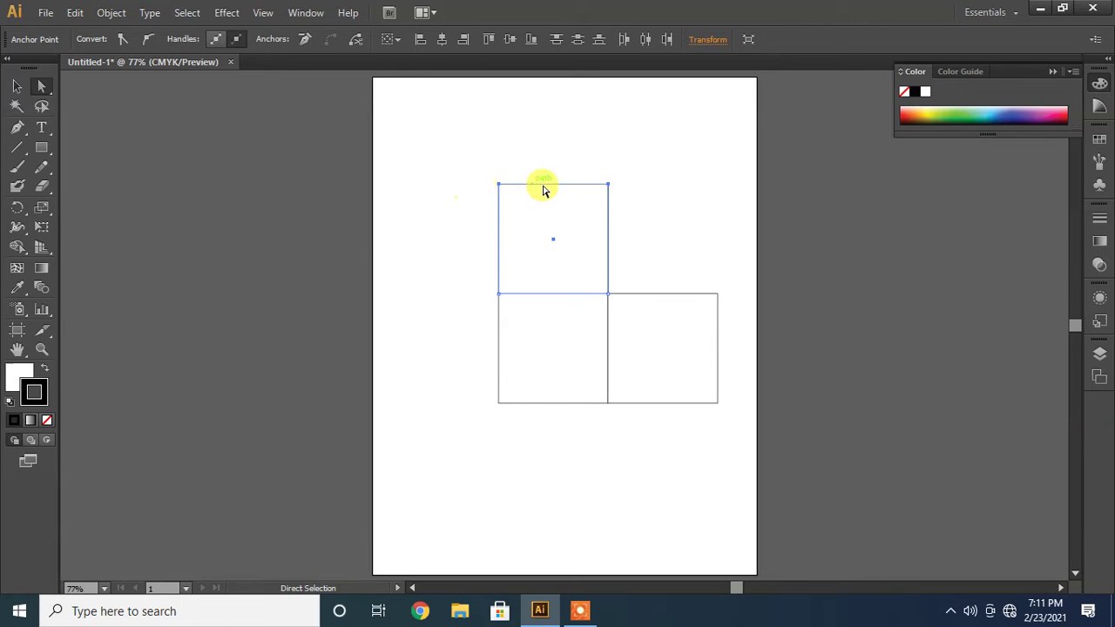
pyautogui.moveTo(610, 190); pyautogui.dragTo(645, 237)
# Form the cube's side face by moving the right square's two outer anchor points inward and up to meet the top face's rear corner.
pyautogui.moveTo(736, 267); pyautogui.dragTo(688, 425)
pyautogui.moveTo(719, 302); pyautogui.dragTo(645, 235)
pyautogui.click(611, 500)
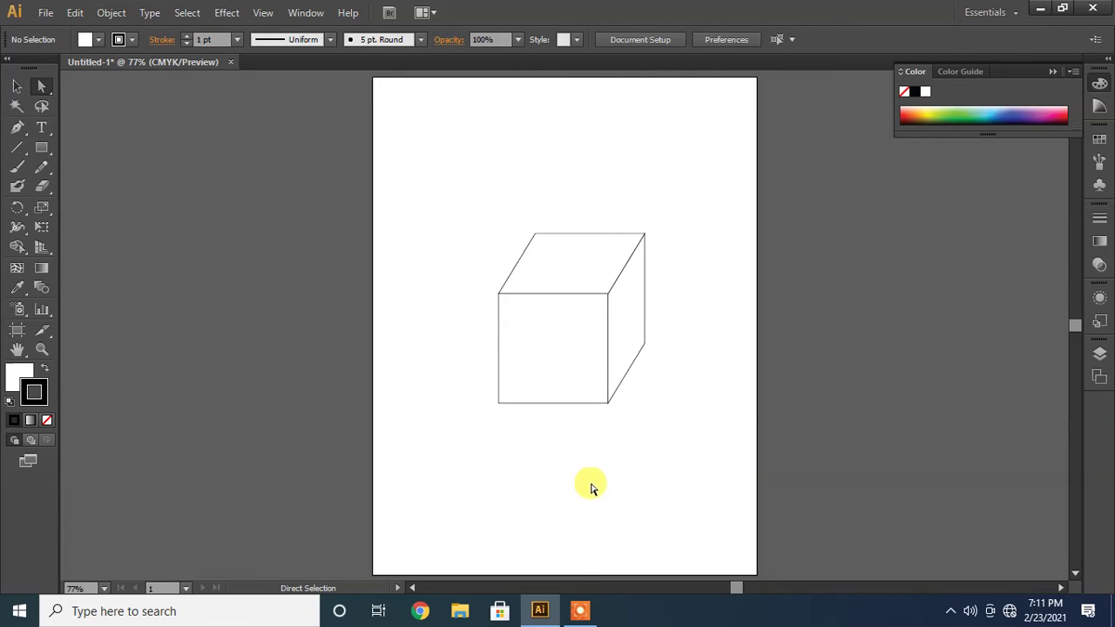
# Select all anchor points of the cube's three faces and move the whole cube straight up the page.
pyautogui.moveTo(667, 176); pyautogui.dragTo(453, 489)
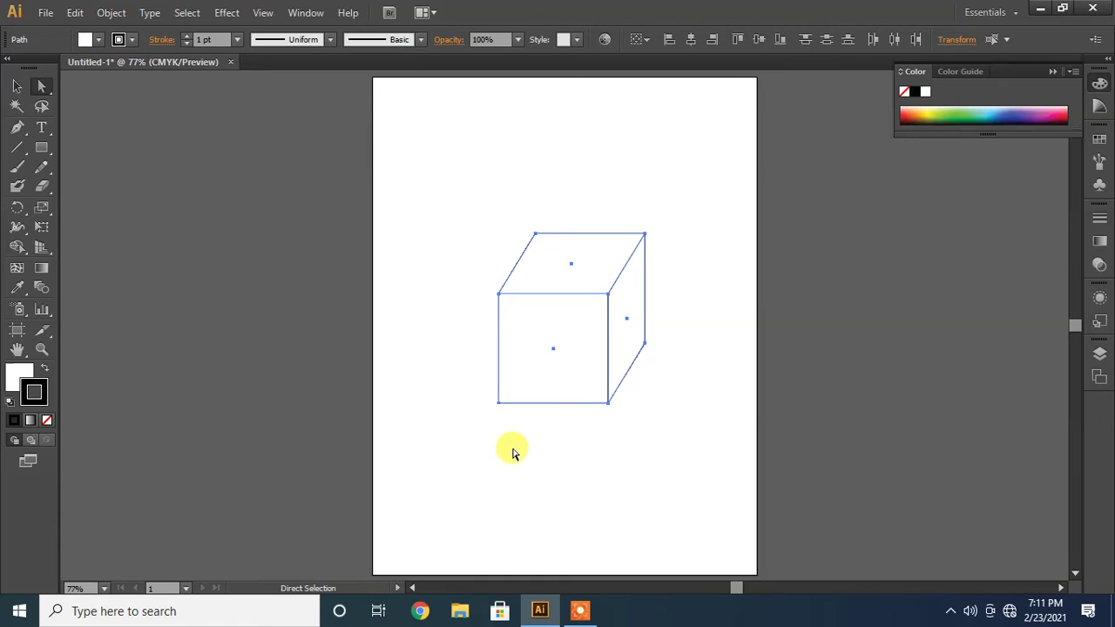
pyautogui.moveTo(608, 404); pyautogui.dragTo(610, 359)
pyautogui.click(619, 427)
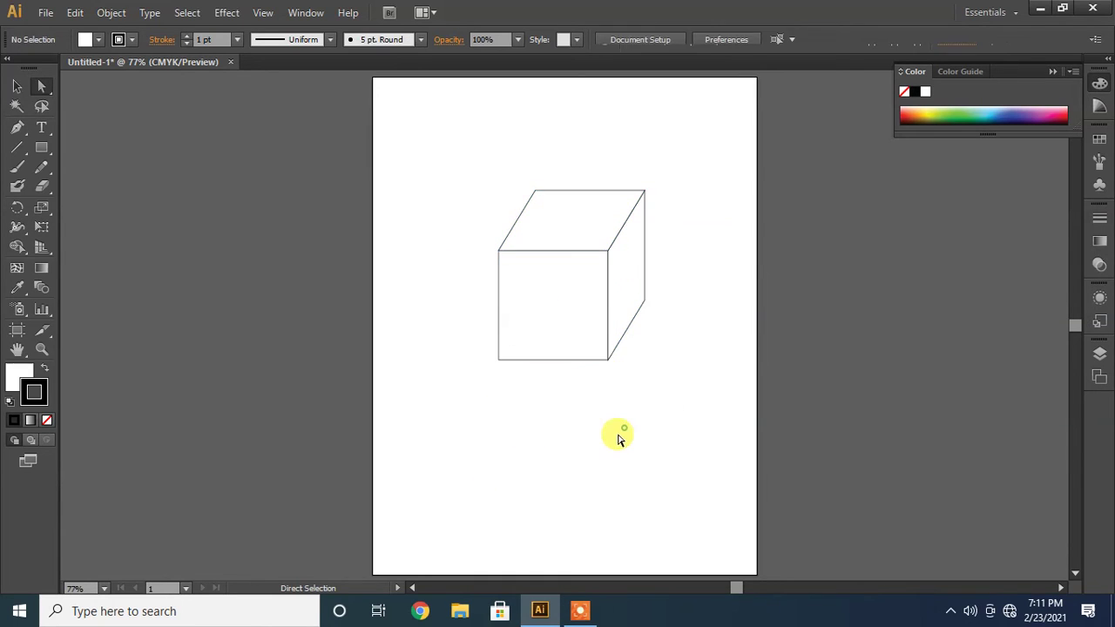
# Reduce the cube's height by moving the bottom anchor points of the front and side faces straight up.
pyautogui.moveTo(455, 318); pyautogui.dragTo(659, 384)
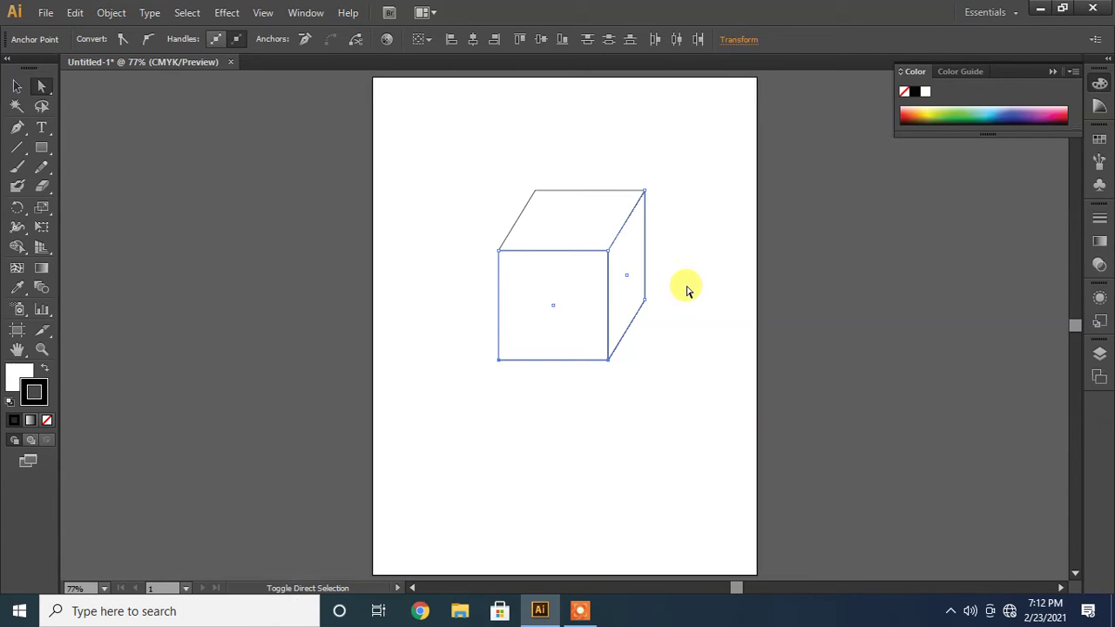
pyautogui.moveTo(684, 287); pyautogui.dragTo(605, 317)
pyautogui.click(601, 448)
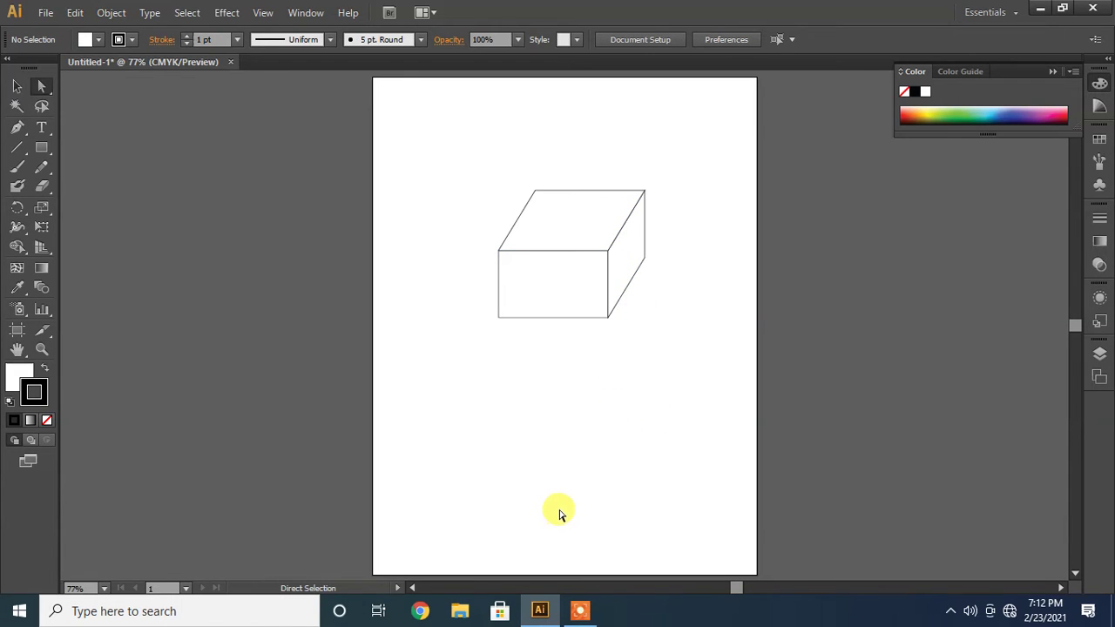
# Narrow the side face by moving the anchor points of the box's right rear edge horizontally to the left.
pyautogui.moveTo(512, 167); pyautogui.dragTo(663, 229)
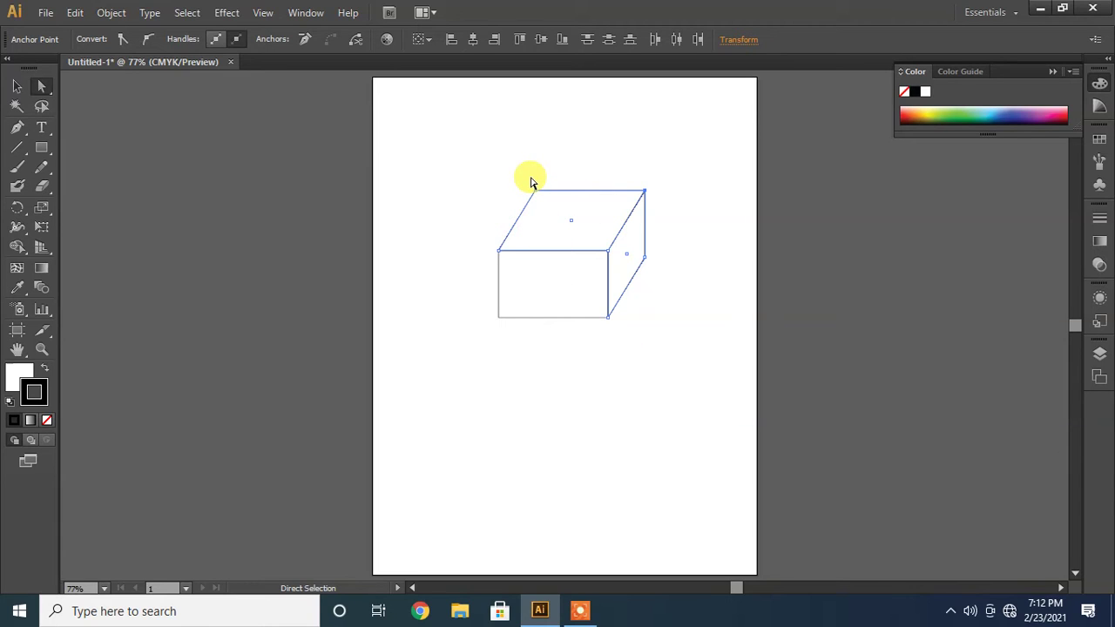
pyautogui.moveTo(688, 164); pyautogui.dragTo(637, 299)
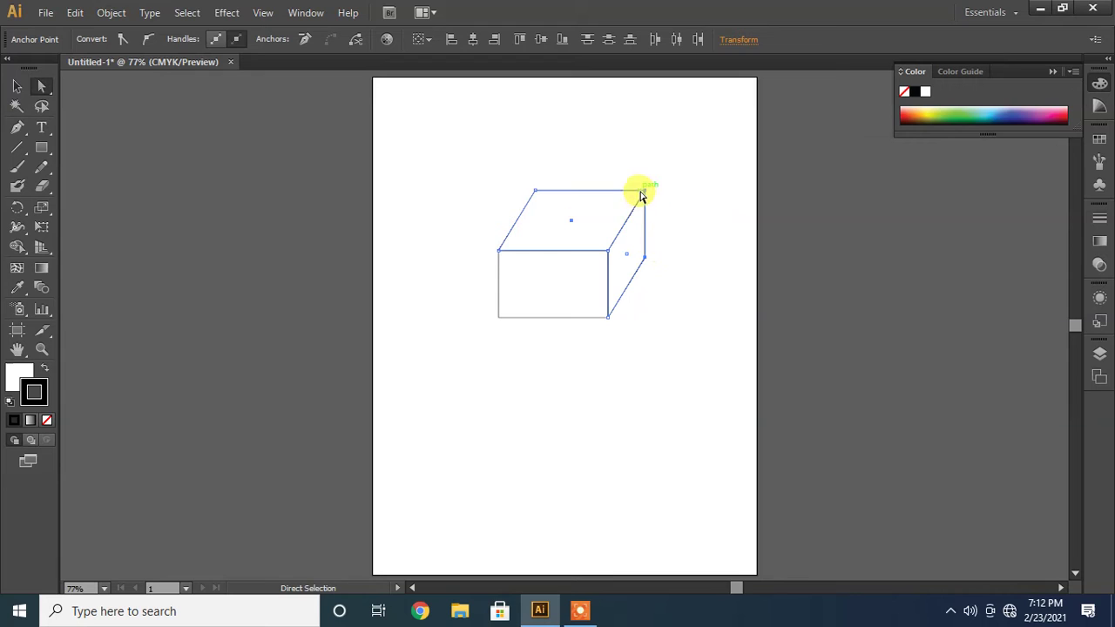
pyautogui.moveTo(644, 192); pyautogui.dragTo(627, 192)
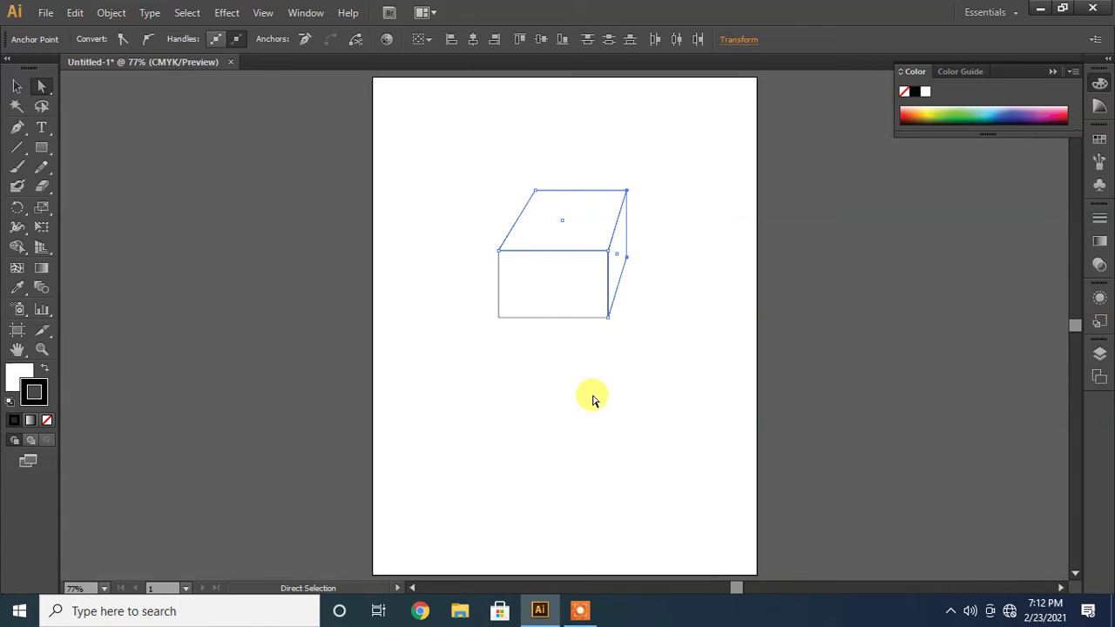
pyautogui.click(646, 335)
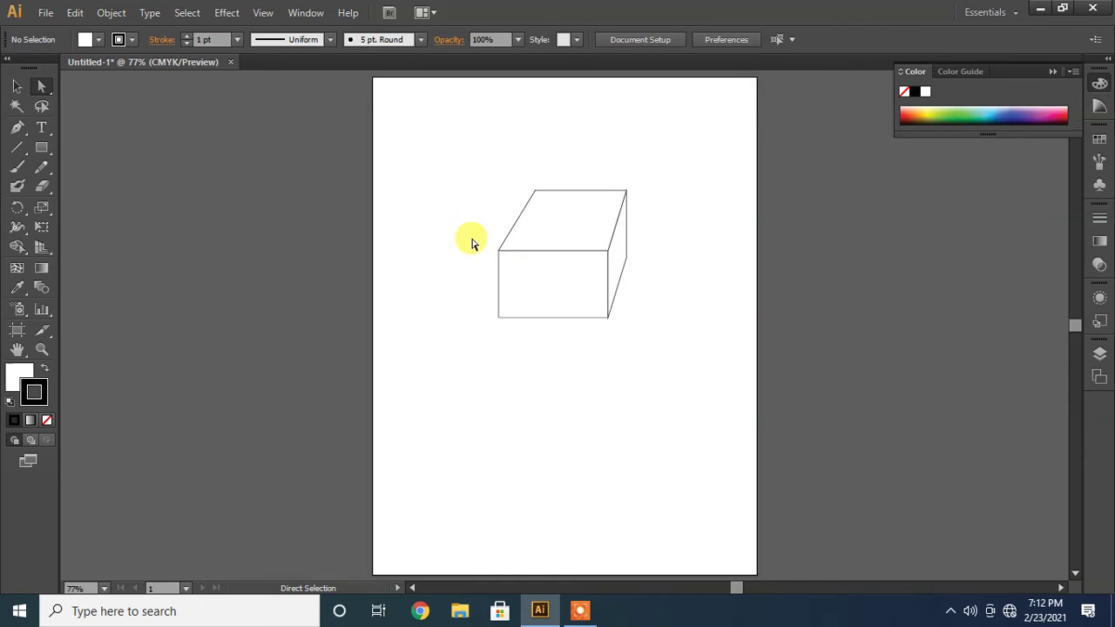
# Make the top face shallower by moving the front face's anchor points and the side face's lower rear anchor upward.
pyautogui.moveTo(473, 231); pyautogui.dragTo(613, 299)
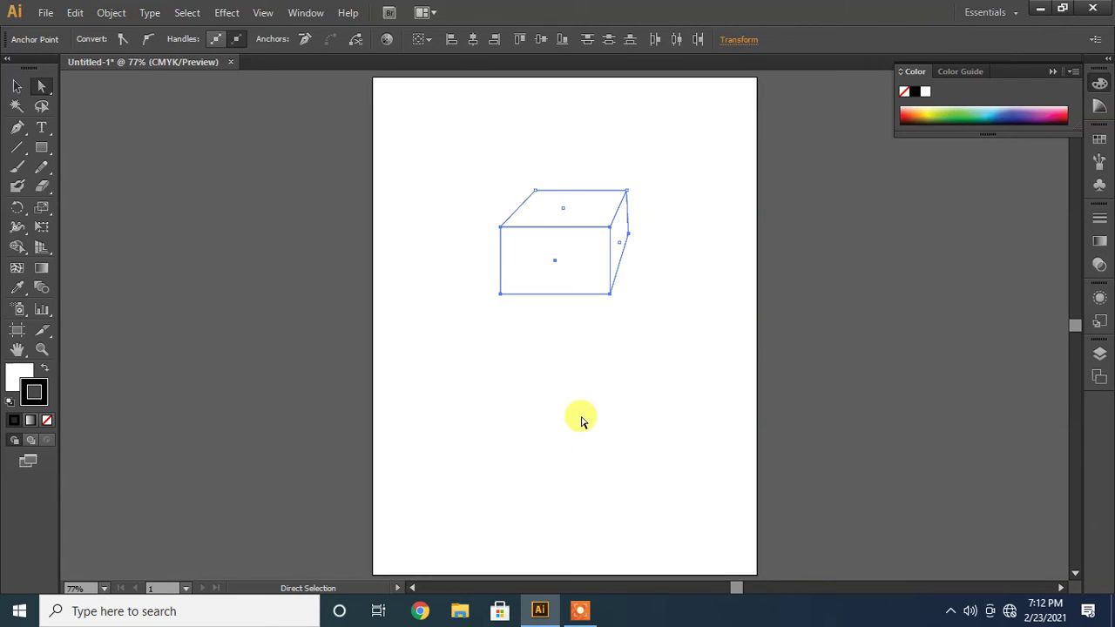
pyautogui.click(575, 406)
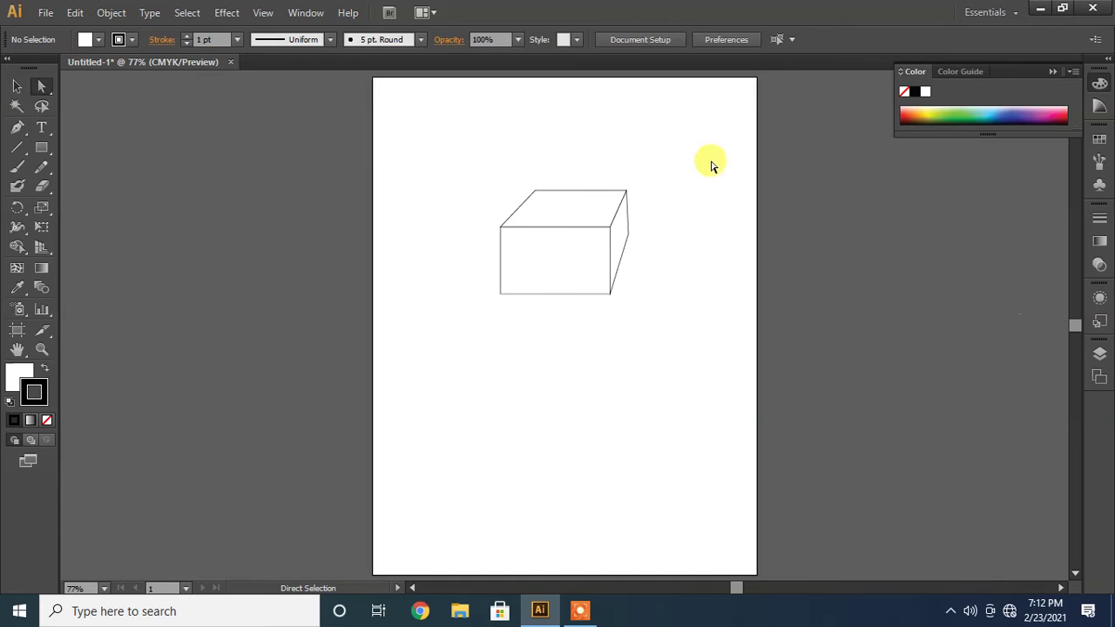
pyautogui.moveTo(443, 166); pyautogui.dragTo(677, 362)
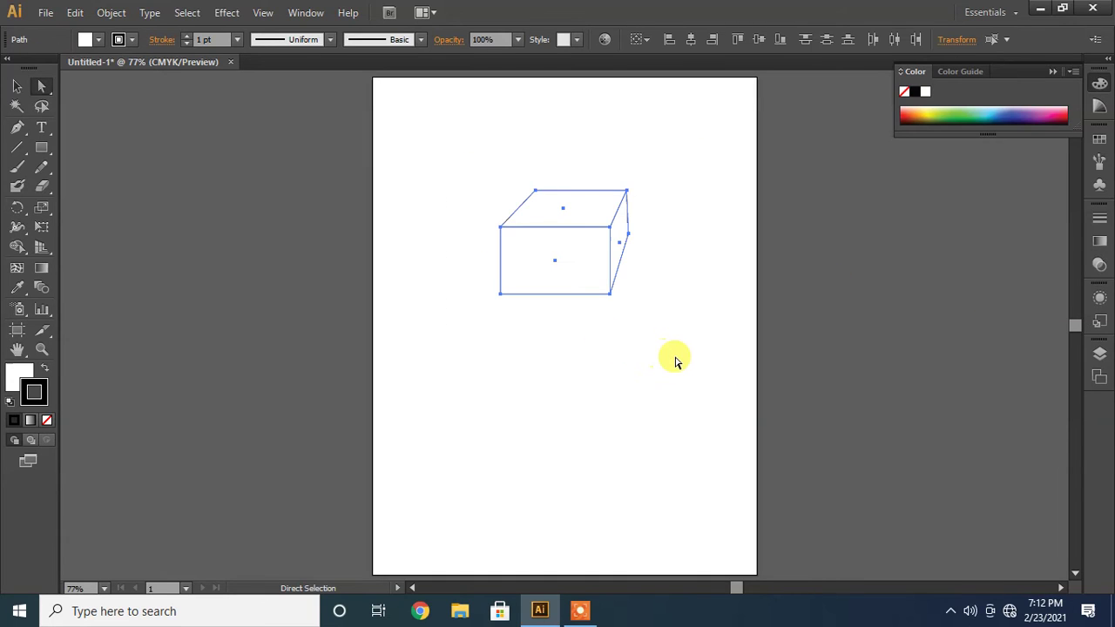
pyautogui.click(657, 295)
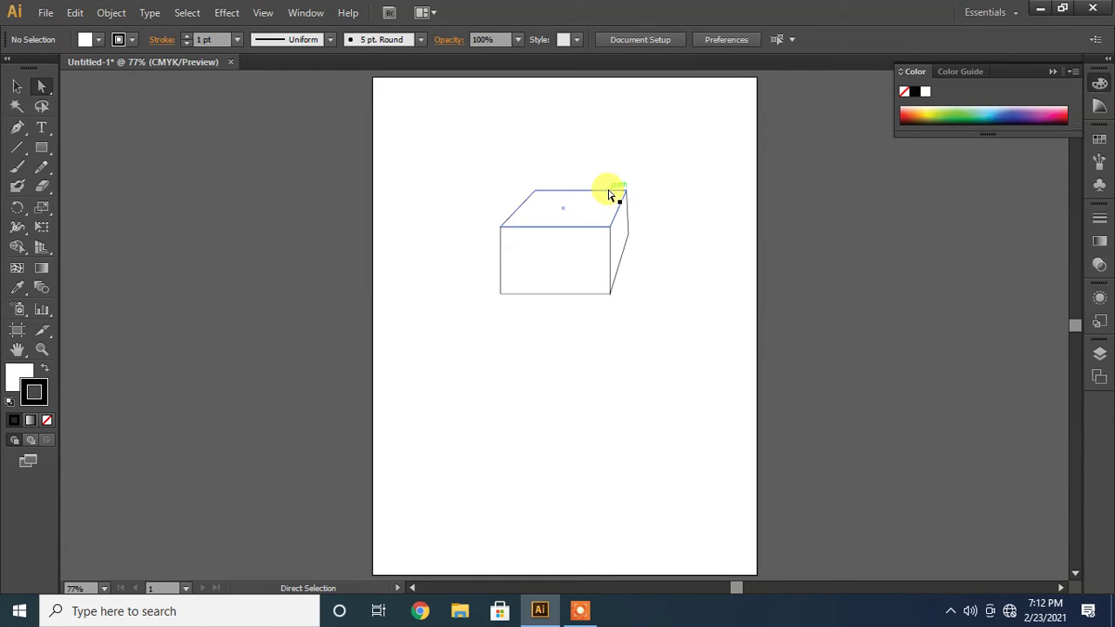
# Pull the top face's rear edge up and to the left with the Direct Selection tool, and undo the change.
pyautogui.moveTo(608, 191); pyautogui.dragTo(579, 158)
pyautogui.press('v')
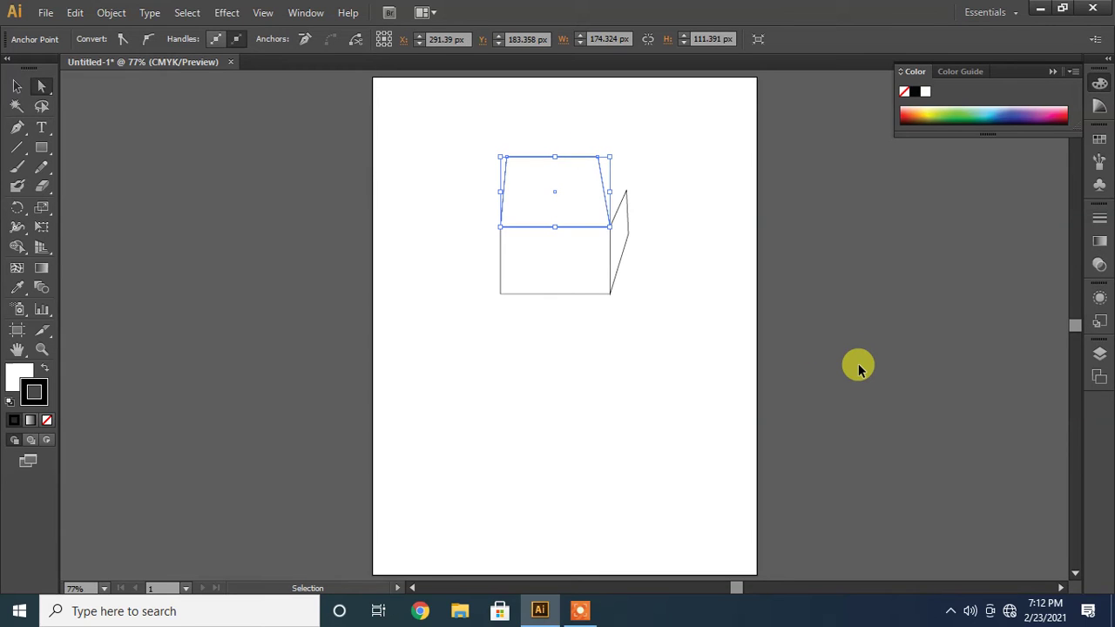
pyautogui.hotkey('ctrl', 'z')
pyautogui.click(774, 361)
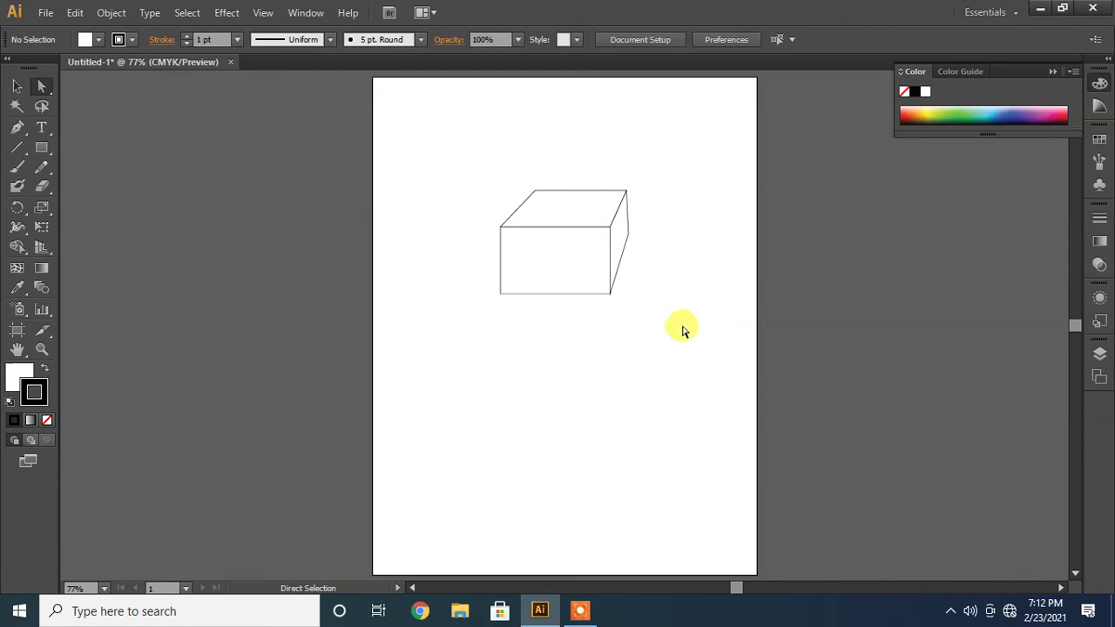
# Pull the top, front and side faces apart as whole paths with the Selection tool, and undo all three moves.
pyautogui.press('v')
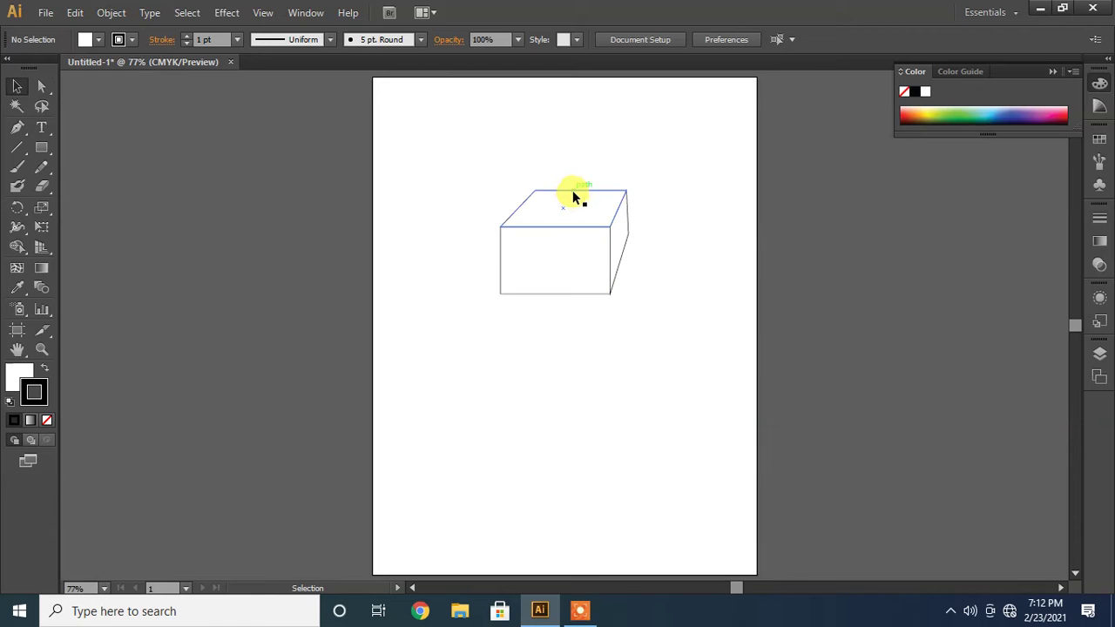
pyautogui.moveTo(573, 190); pyautogui.dragTo(501, 161)
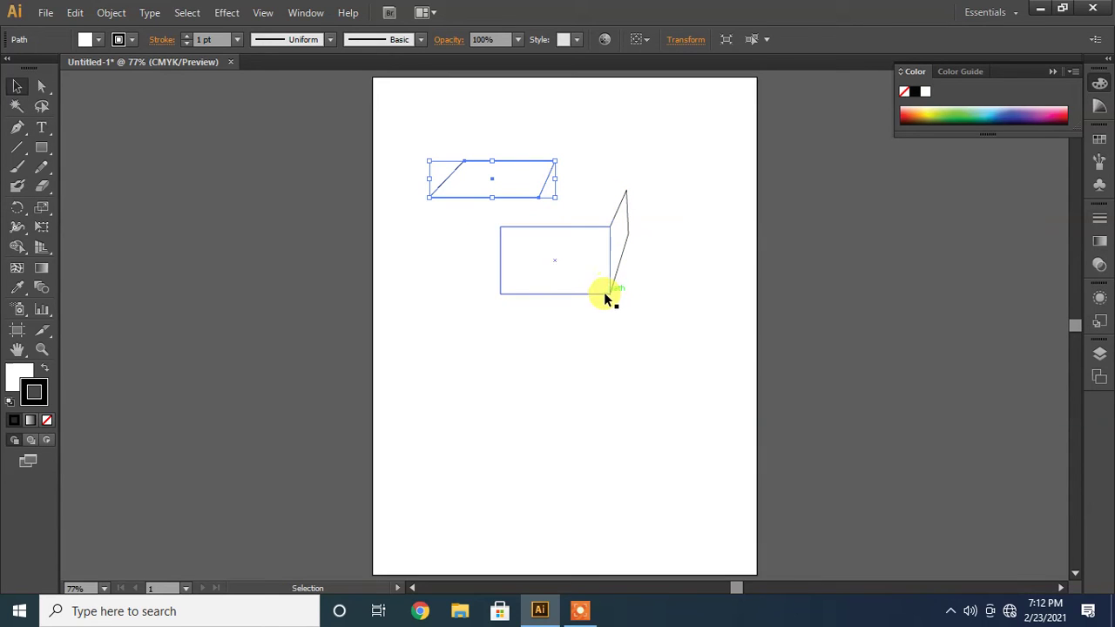
pyautogui.moveTo(605, 294); pyautogui.dragTo(558, 381)
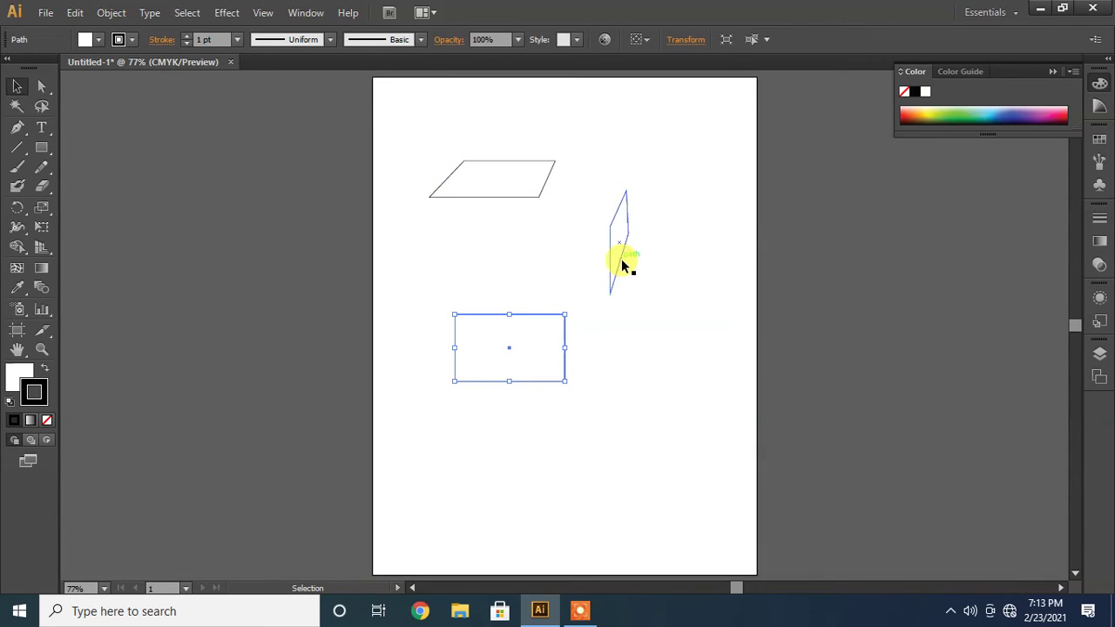
pyautogui.moveTo(623, 266); pyautogui.dragTo(678, 319)
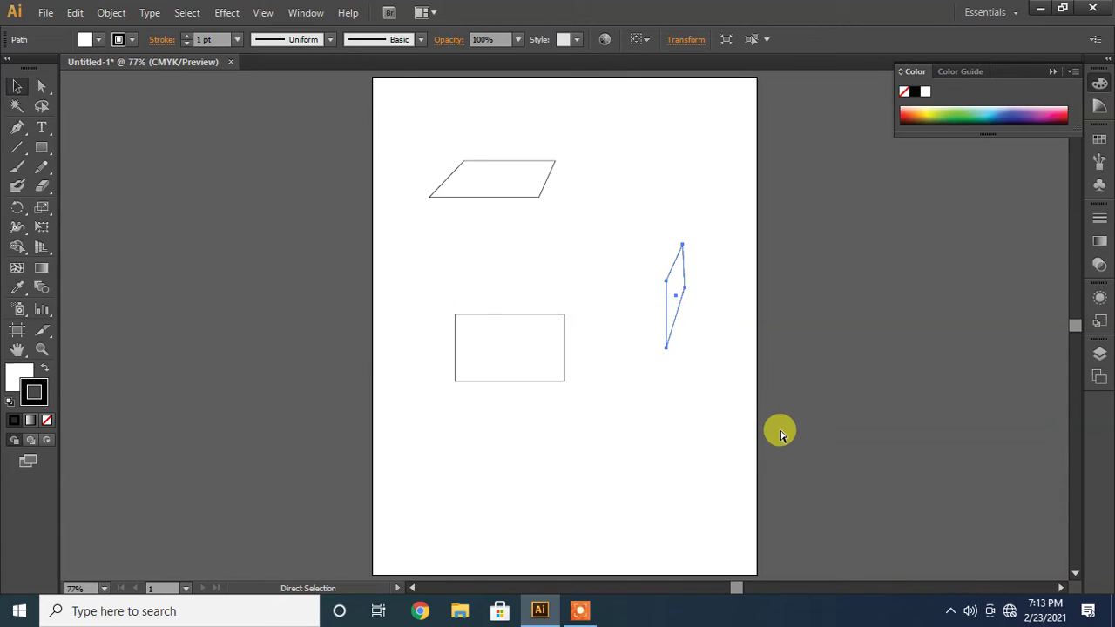
pyautogui.hotkey('ctrl', 'z')
pyautogui.hotkey('ctrl', 'z')
pyautogui.hotkey('ctrl', 'z')
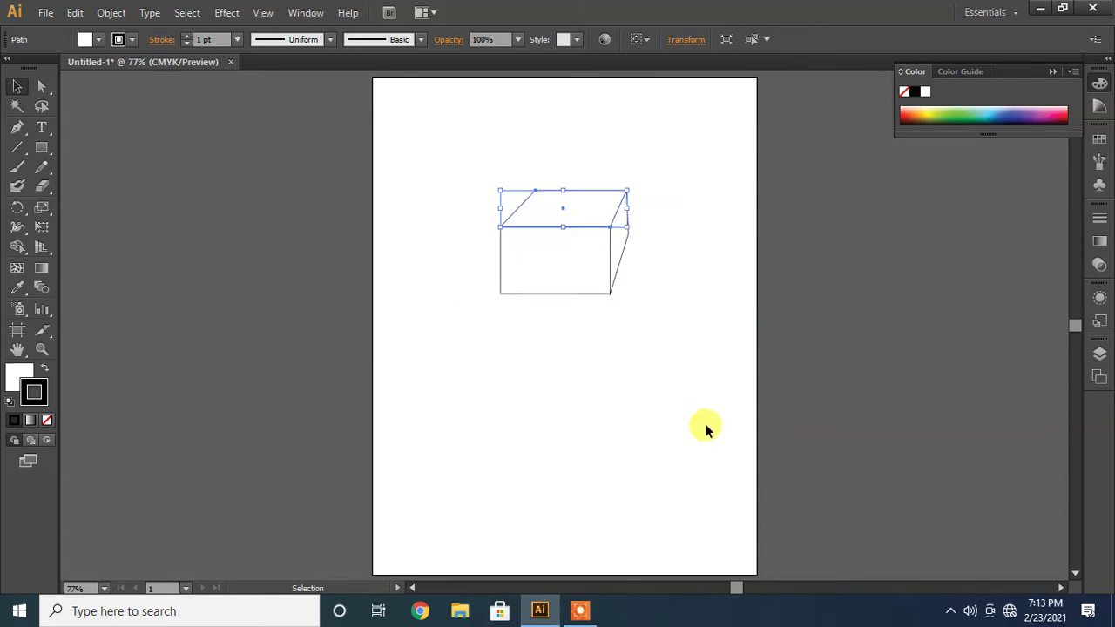
pyautogui.click(546, 411)
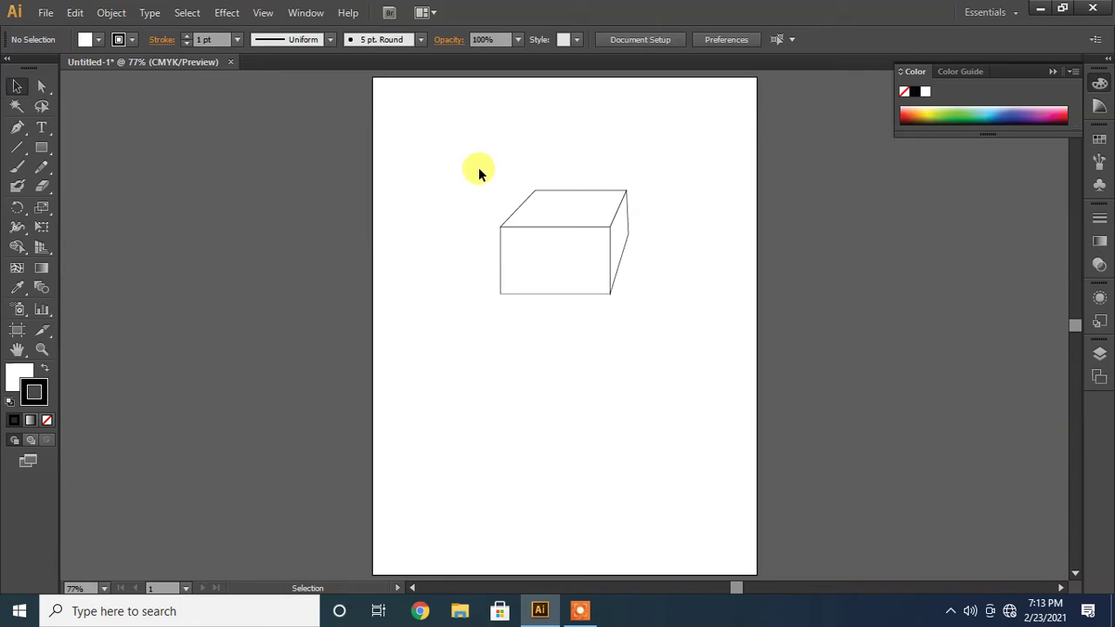
# Duplicate all three faces of the box with the Selection tool, placing the copy below the original.
pyautogui.moveTo(471, 156); pyautogui.dragTo(658, 339)
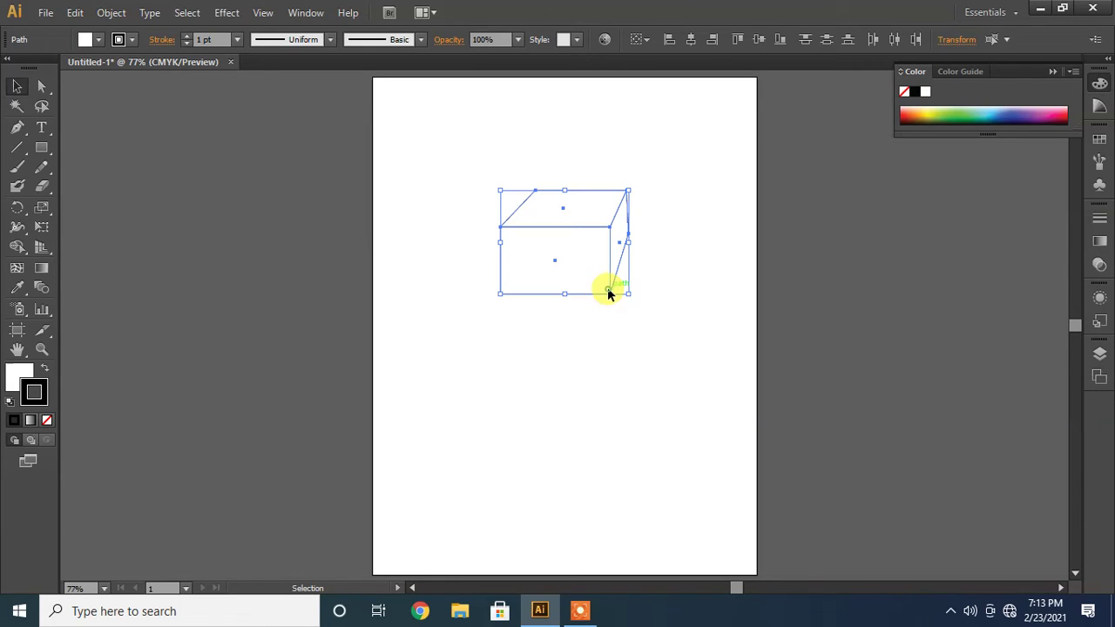
pyautogui.moveTo(608, 292); pyautogui.dragTo(631, 446)
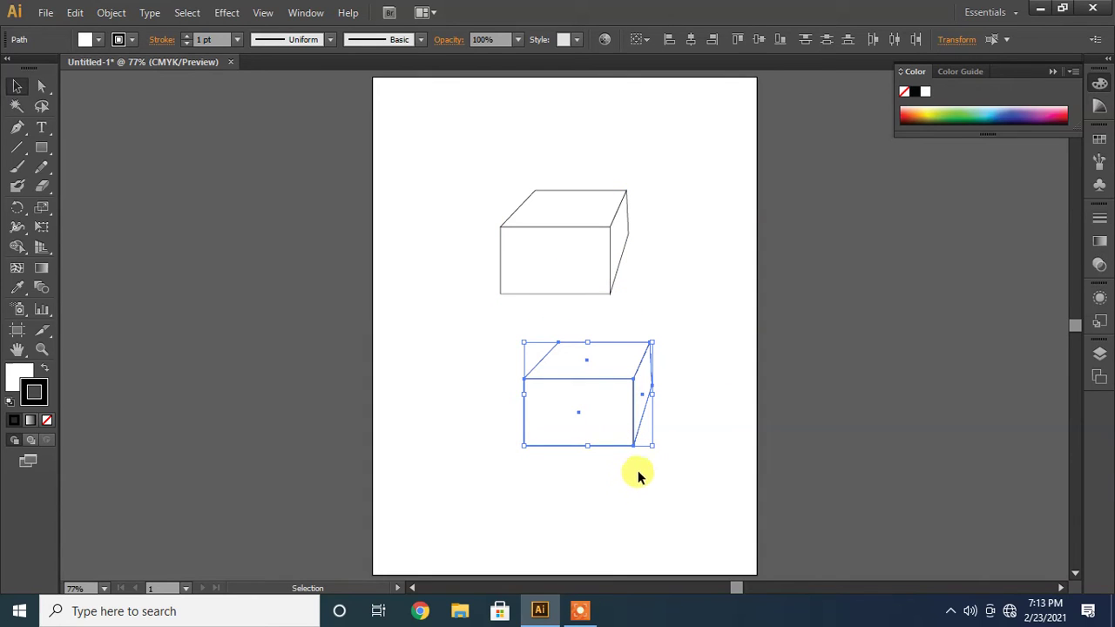
pyautogui.click(692, 417)
pyautogui.moveTo(683, 373); pyautogui.dragTo(600, 465)
pyautogui.click(476, 493)
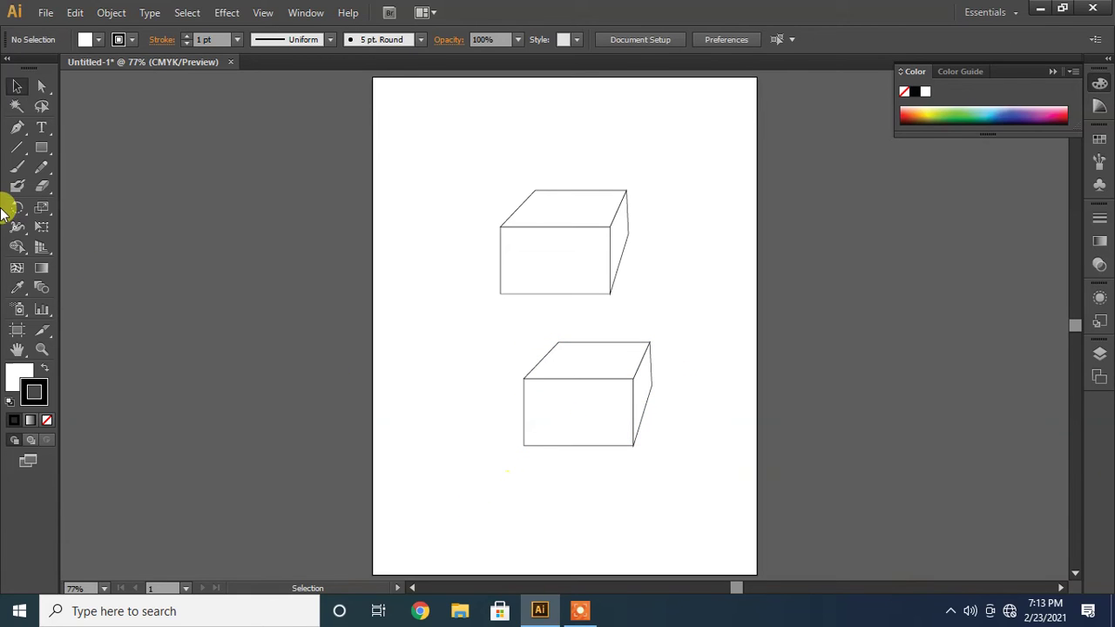
# Flatten the copied box into a shallow lid by moving its lower front and side anchor points upward with the Direct Selection tool.
pyautogui.click(41, 86)
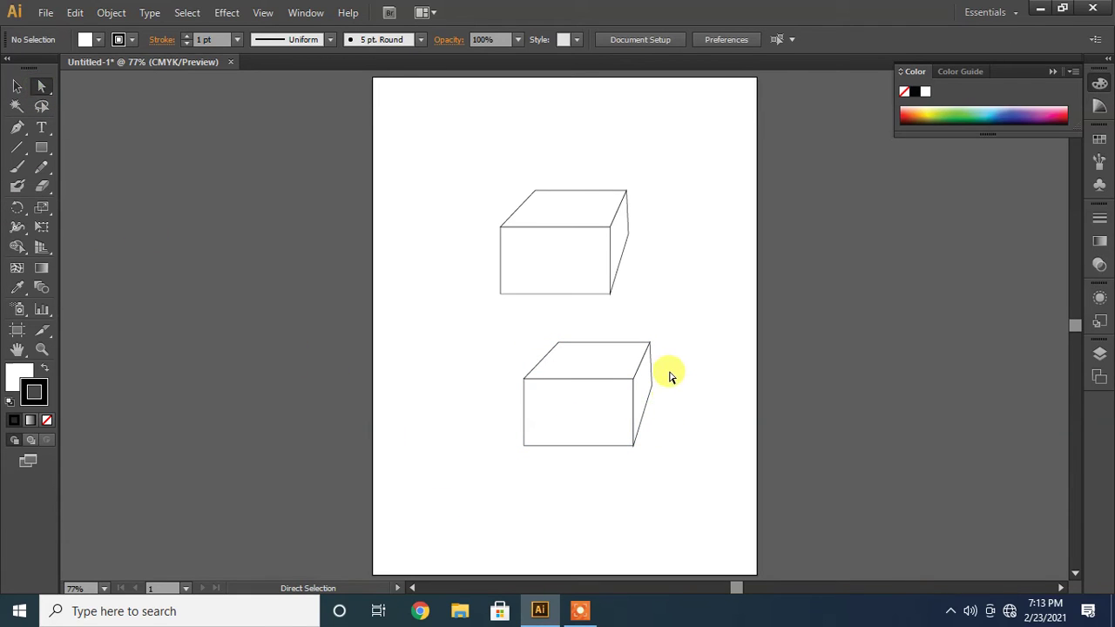
pyautogui.moveTo(676, 376); pyautogui.dragTo(500, 480)
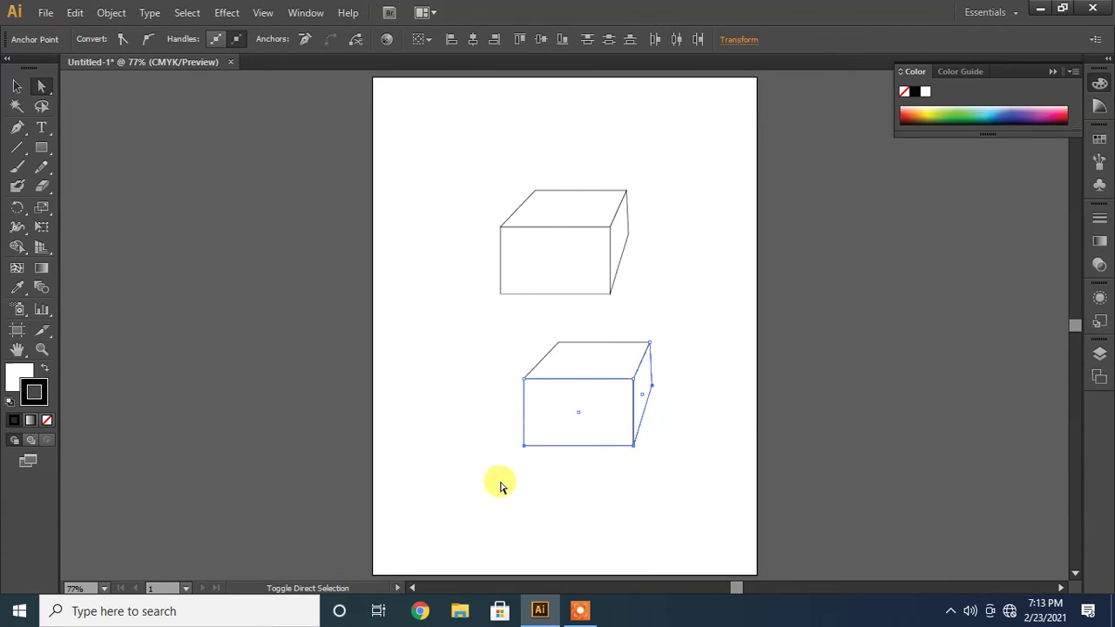
pyautogui.moveTo(634, 447); pyautogui.dragTo(635, 404)
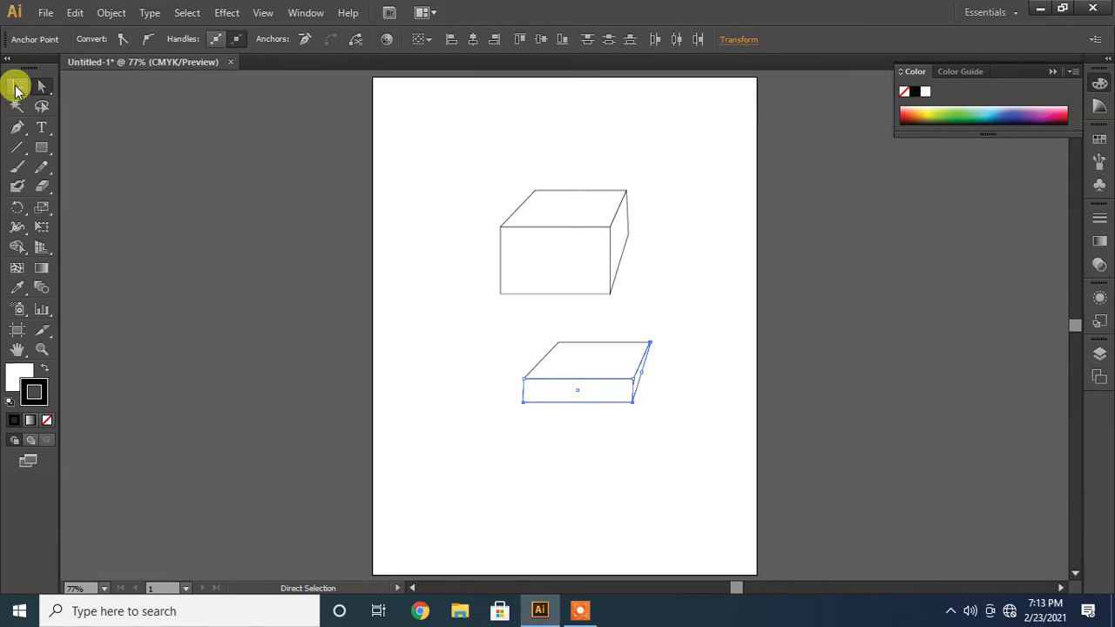
pyautogui.click(17, 85)
pyautogui.click(592, 443)
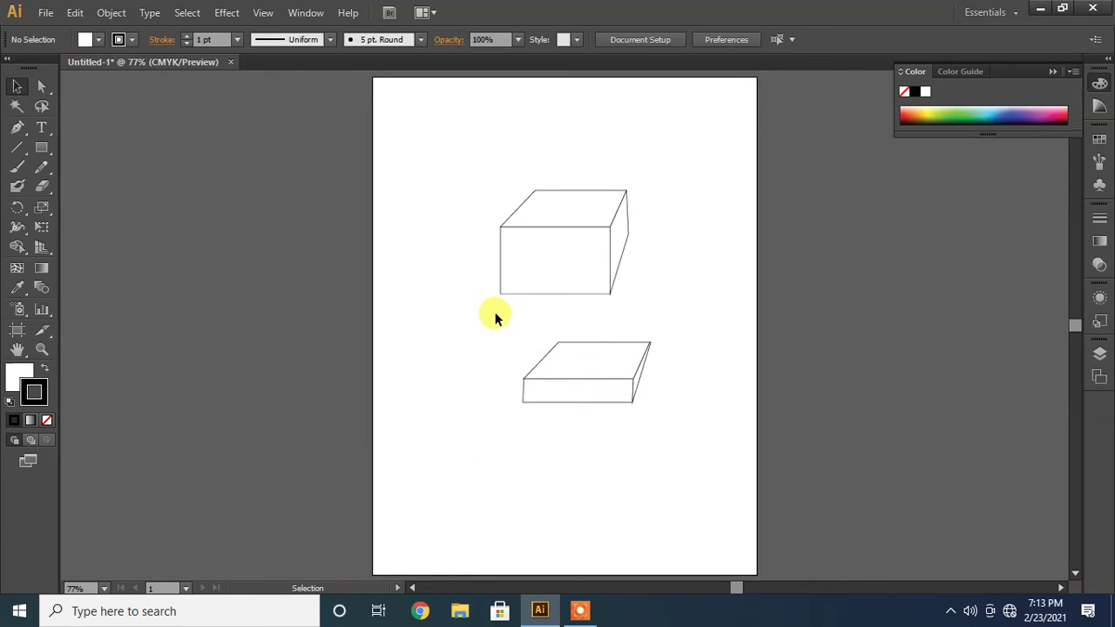
# Enlarge the lid slightly so it is wider than the box, and place it over the top of the original box.
pyautogui.moveTo(574, 455); pyautogui.dragTo(502, 465)
pyautogui.click(669, 401)
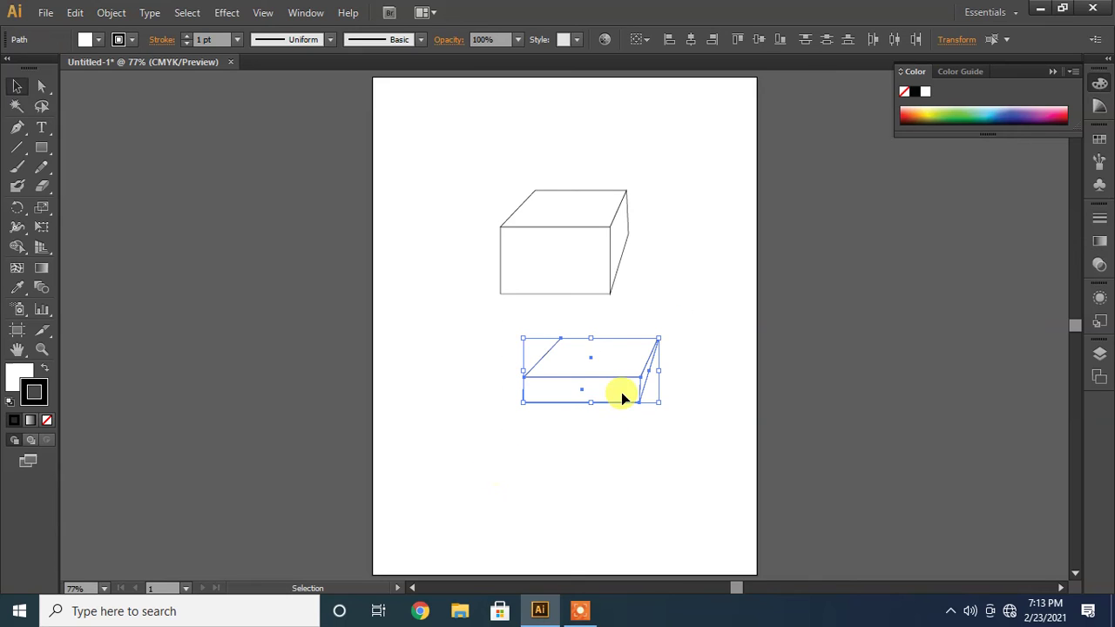
pyautogui.moveTo(590, 384); pyautogui.dragTo(564, 227)
pyautogui.click(552, 430)
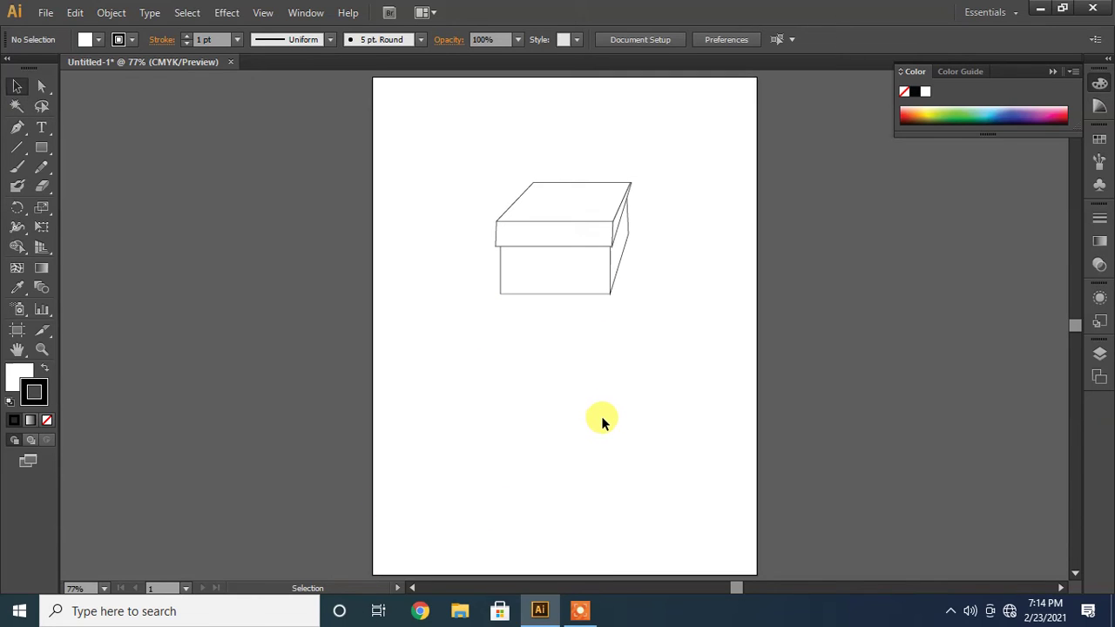
# Scale the box and its lid down together to less than half their size.
pyautogui.moveTo(459, 166); pyautogui.dragTo(684, 282)
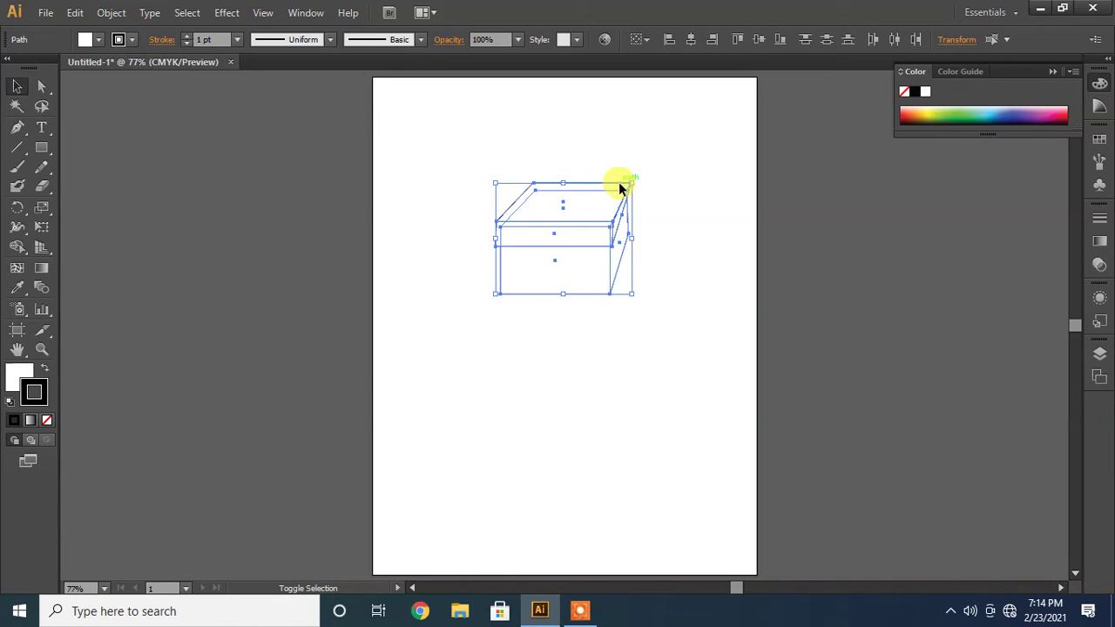
pyautogui.moveTo(629, 182); pyautogui.dragTo(562, 251)
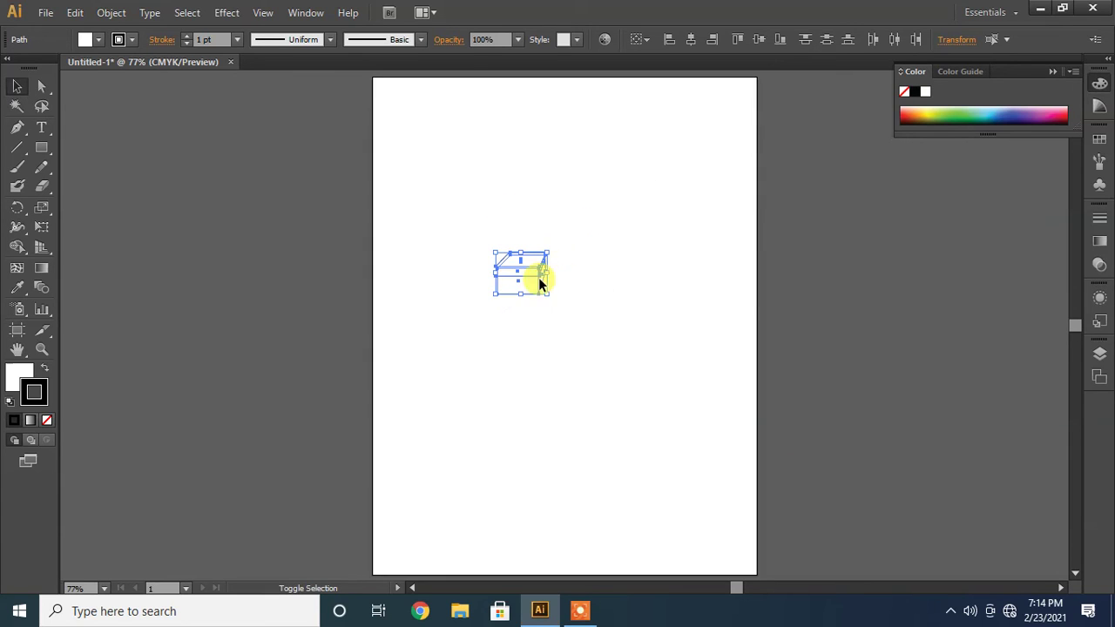
pyautogui.click(517, 359)
# Group all the paths of the box and lid into a single object.
pyautogui.moveTo(587, 200); pyautogui.dragTo(453, 371)
pyautogui.press('a')
pyautogui.press('v')
pyautogui.rightClick(523, 281)
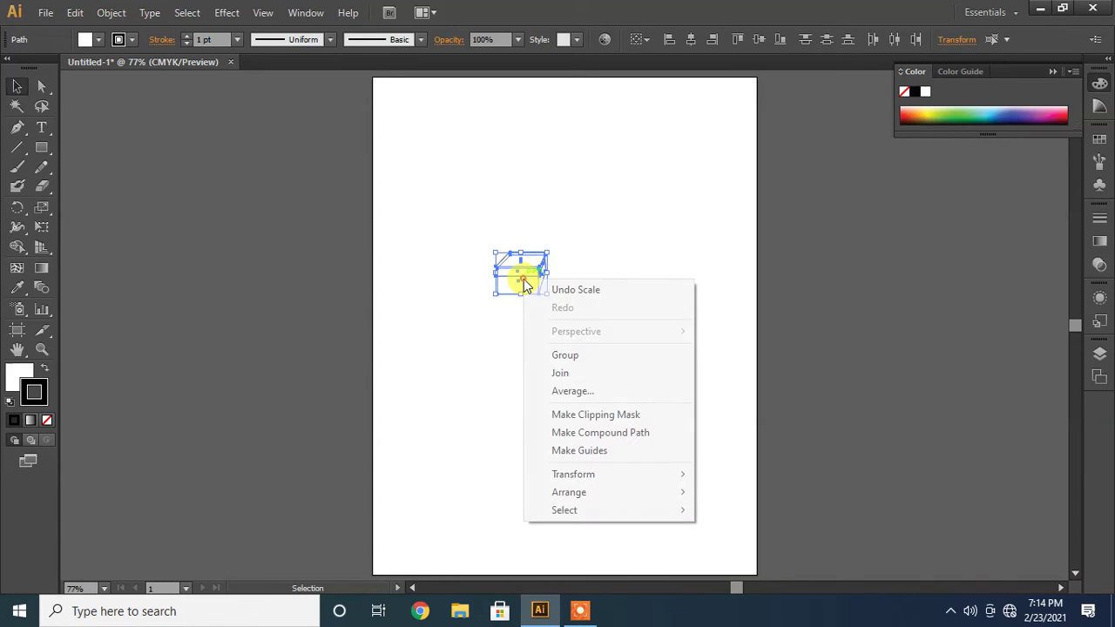
pyautogui.click(603, 355)
pyautogui.click(556, 351)
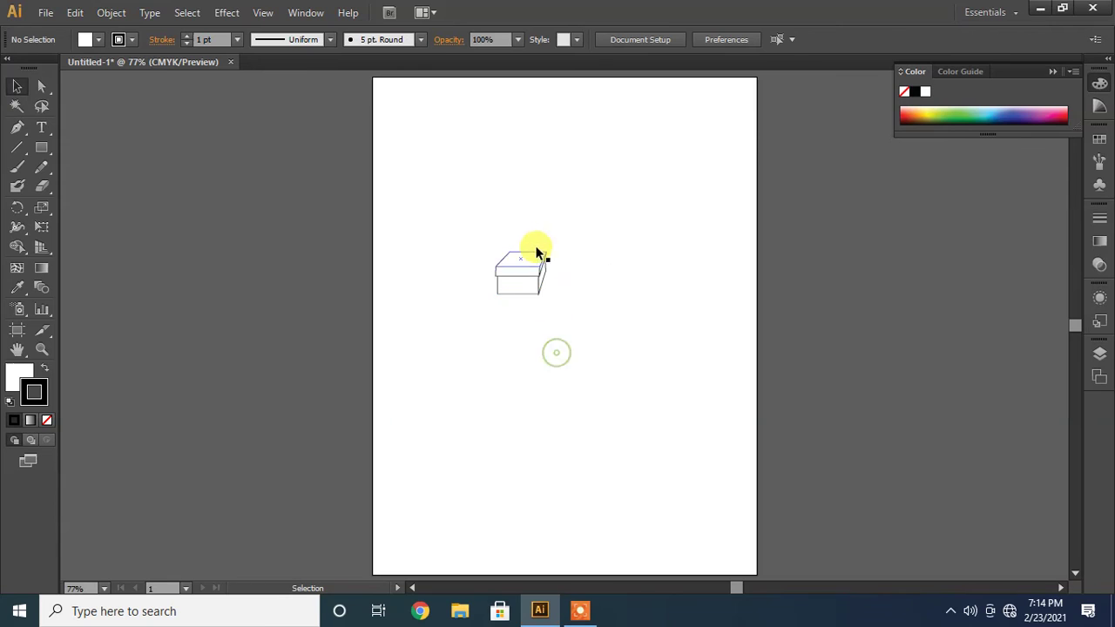
# Move the grouped box off the artboard into the empty area to its right.
pyautogui.moveTo(581, 236); pyautogui.dragTo(467, 344)
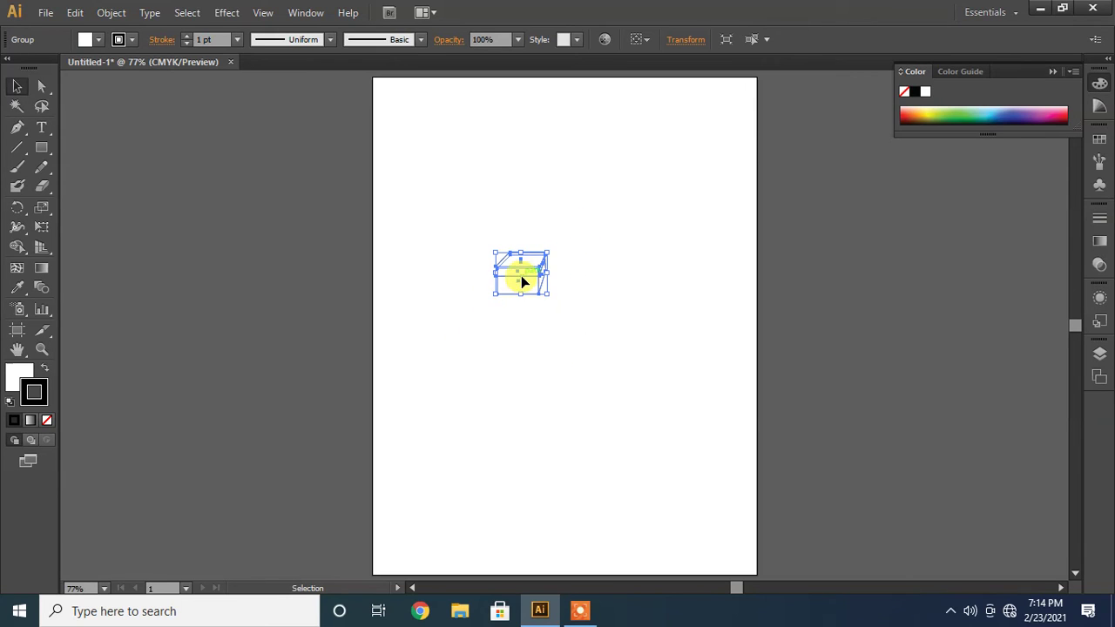
pyautogui.moveTo(523, 281); pyautogui.dragTo(814, 210)
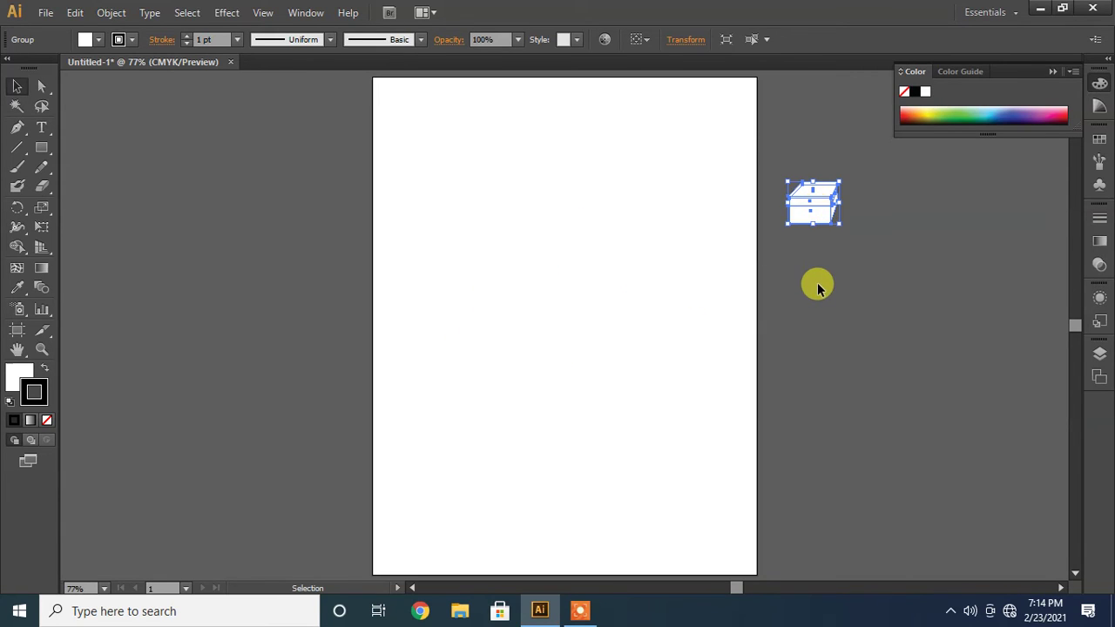
pyautogui.click(818, 286)
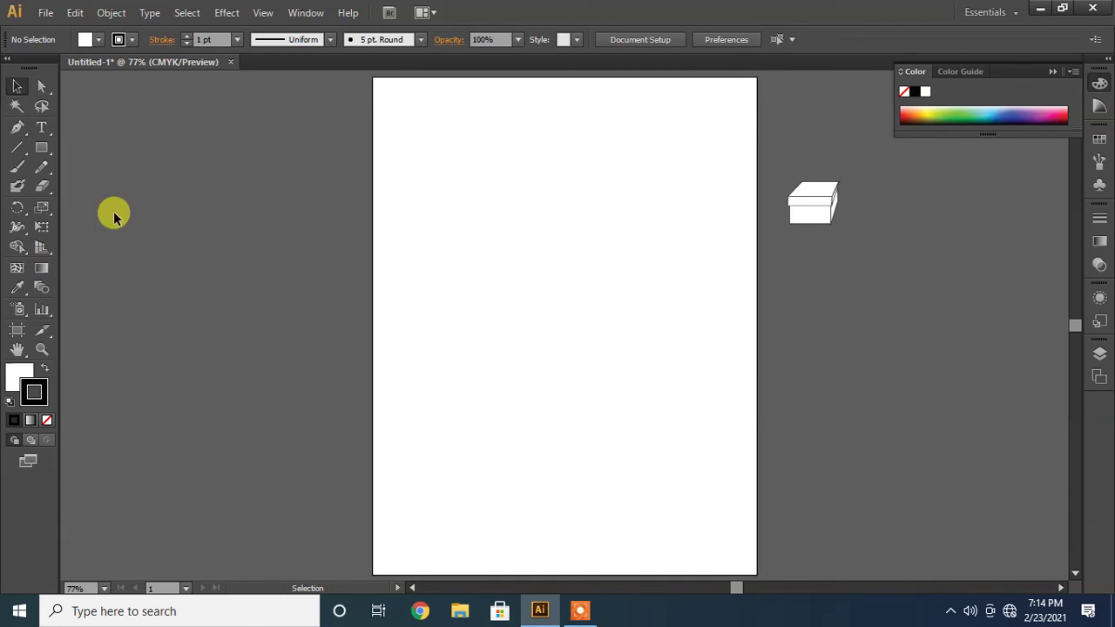
# Draw a tall upright ellipse in the middle of the artboard and select its top anchor point with the Direct Selection tool.
pyautogui.moveTo(46, 158); pyautogui.dragTo(101, 189)
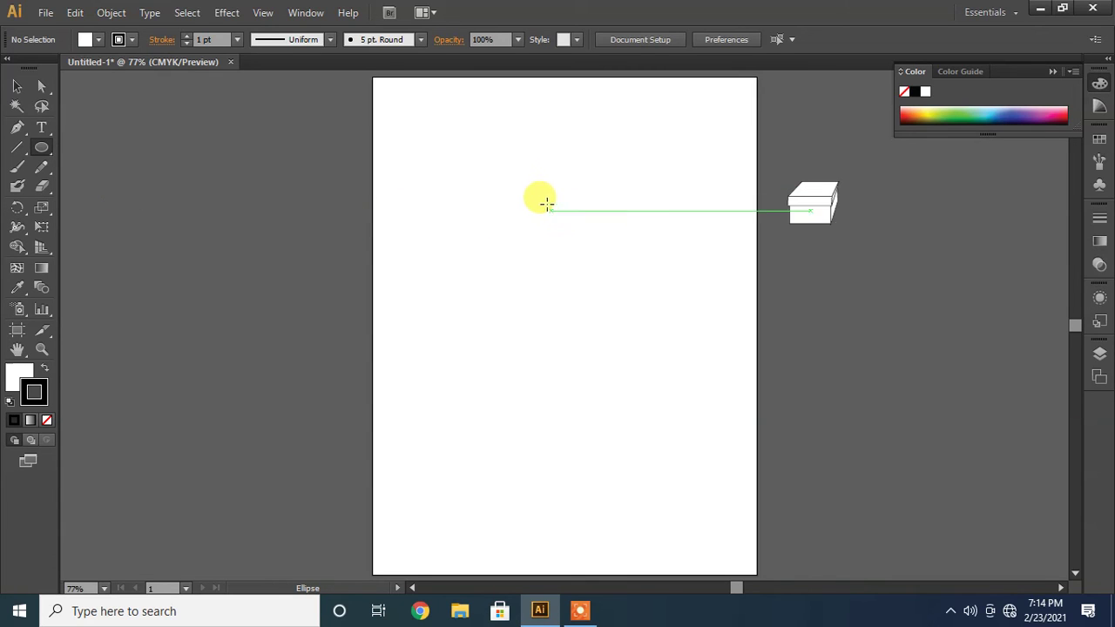
pyautogui.moveTo(524, 201); pyautogui.dragTo(622, 395)
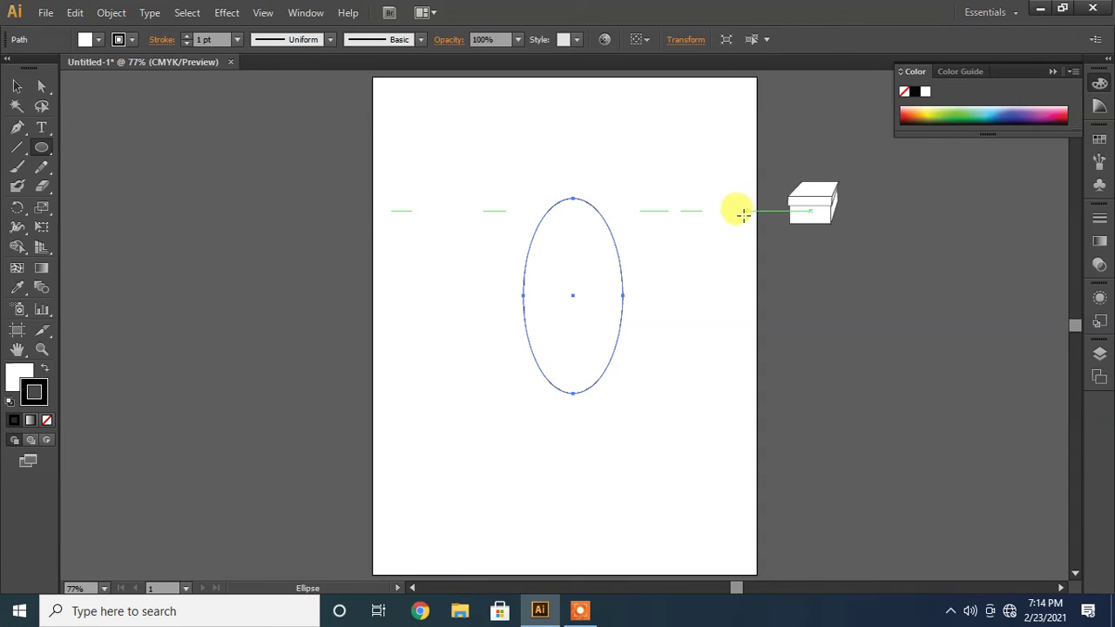
pyautogui.click(39, 87)
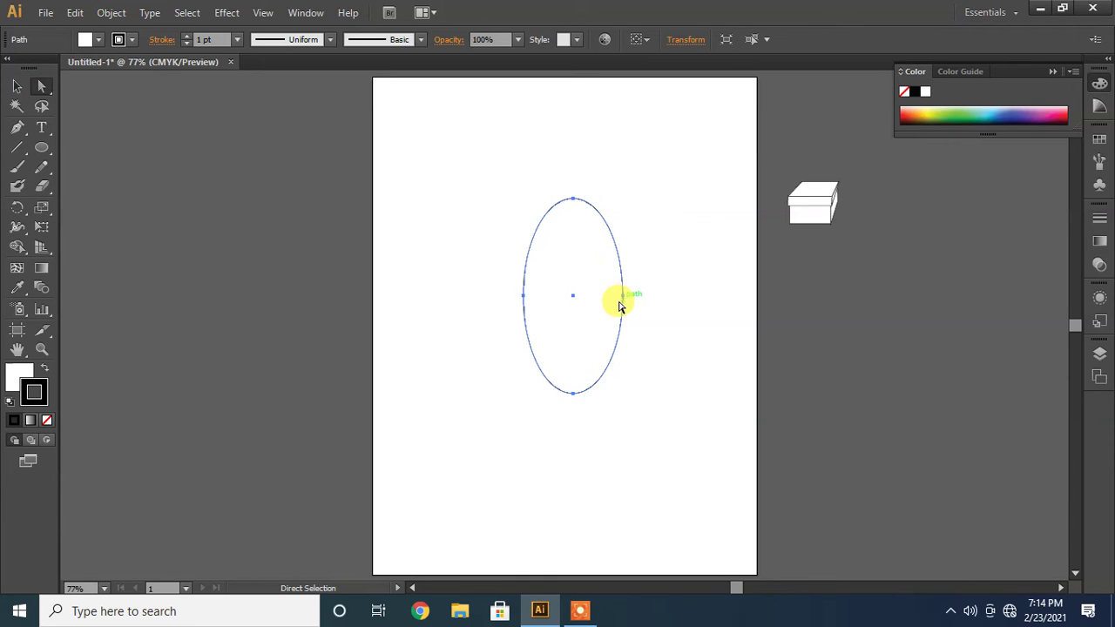
pyautogui.click(573, 200)
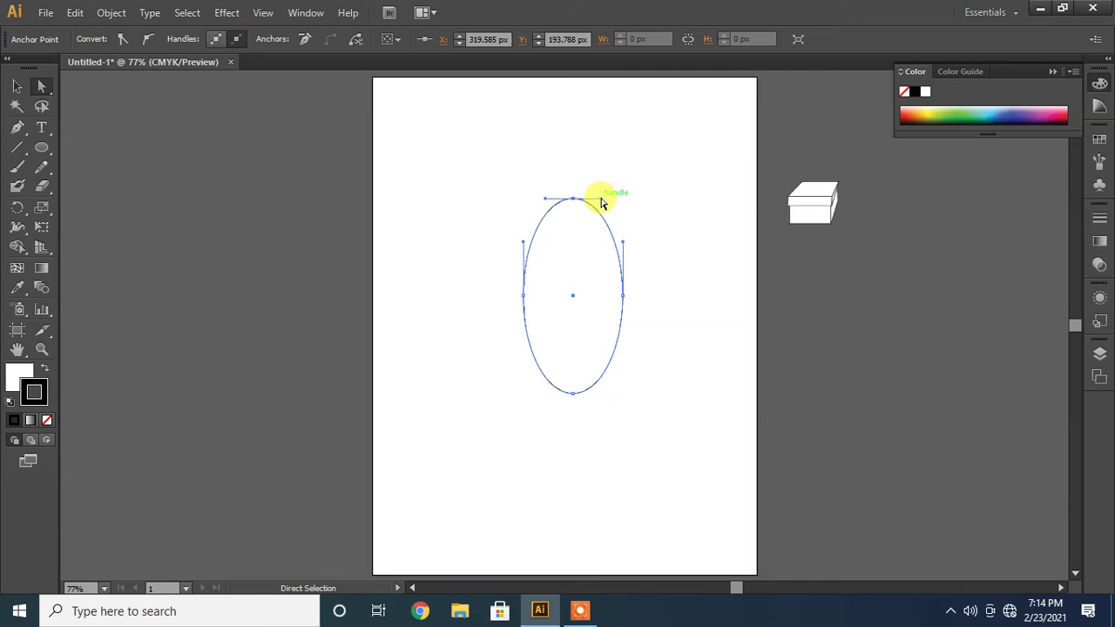
# Pull the right handle of the ellipse's top anchor far outward, and undo the change.
pyautogui.moveTo(603, 203); pyautogui.dragTo(677, 198)
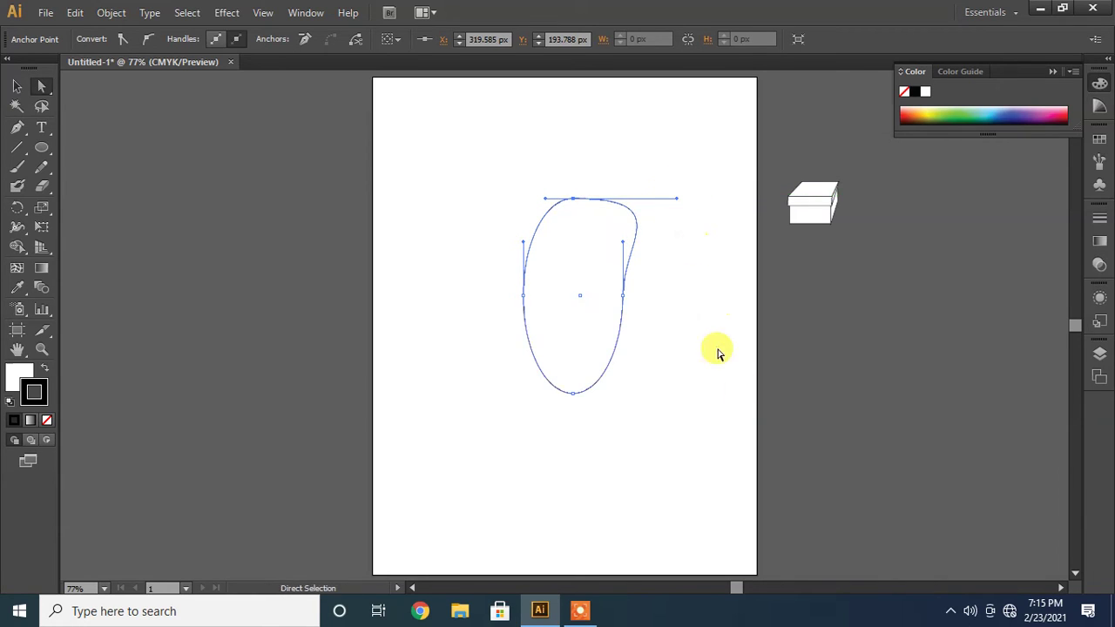
pyautogui.hotkey('ctrl', 'z')
pyautogui.press('a')
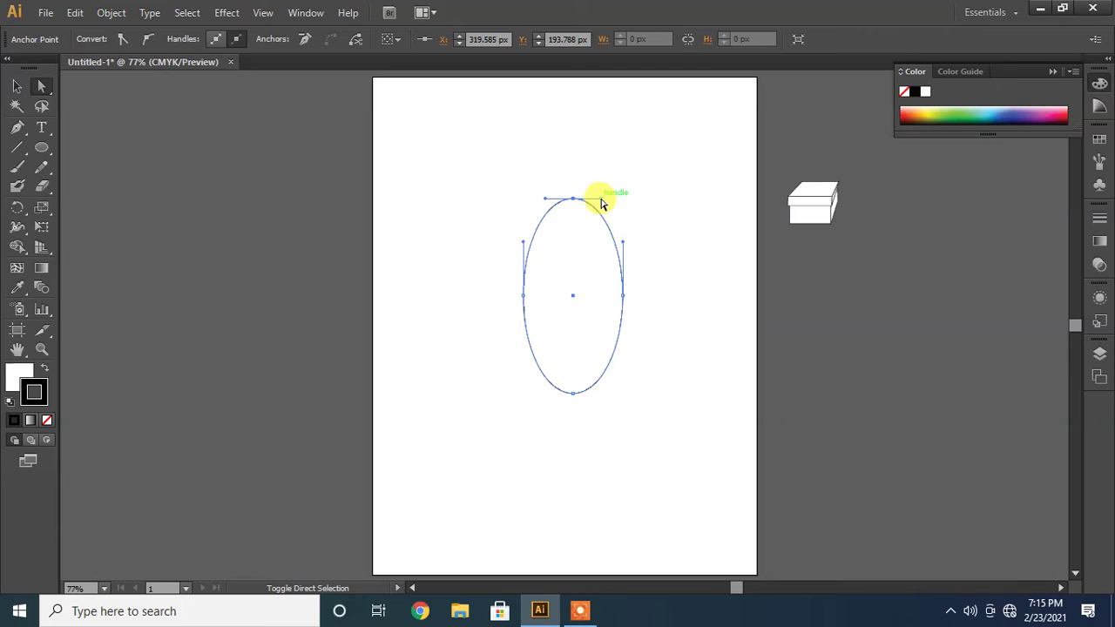
# Lengthen the right handle of the ellipse's top anchor horizontally, try extending its left handle too, and undo only the left one.
pyautogui.moveTo(601, 203); pyautogui.dragTo(643, 201)
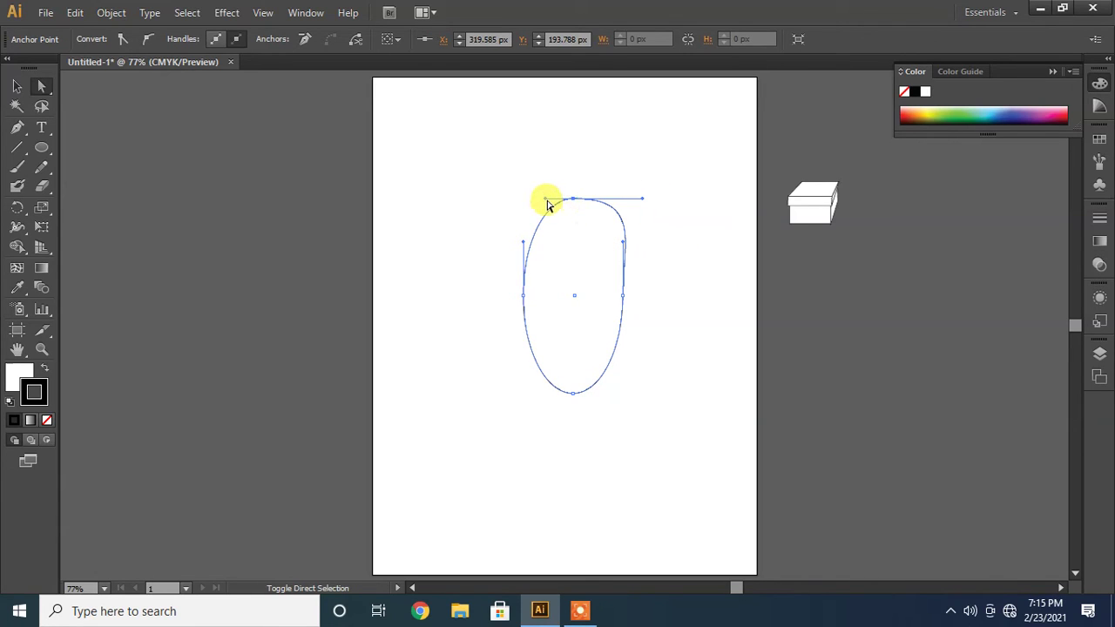
pyautogui.moveTo(545, 202); pyautogui.dragTo(499, 199)
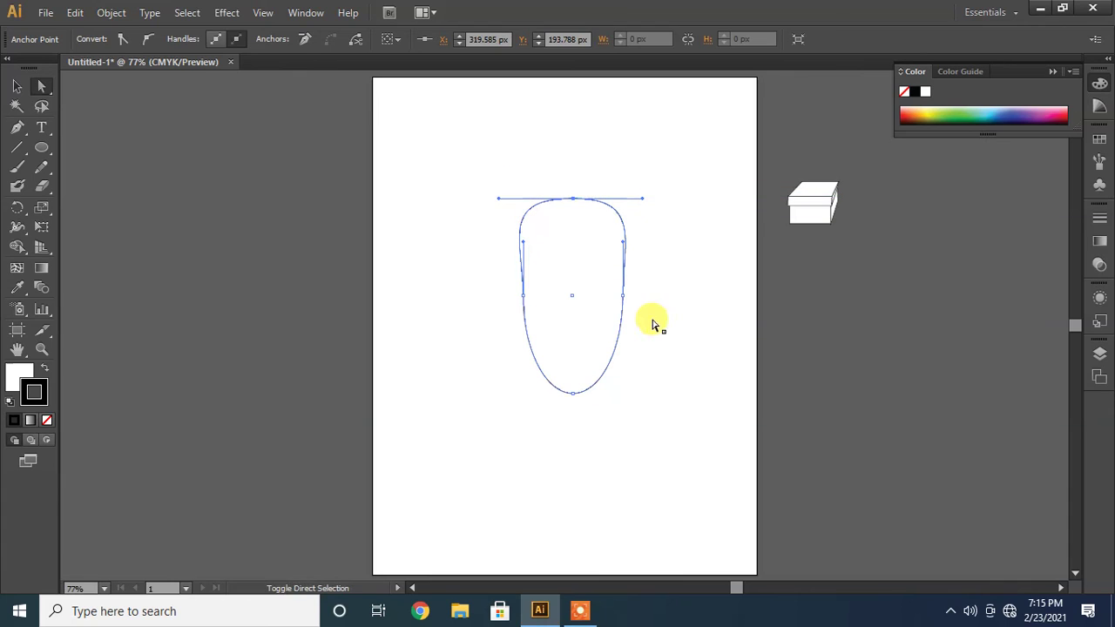
pyautogui.hotkey('ctrl', 'z')
pyautogui.hotkey('ctrl', 'z')
pyautogui.hotkey('ctrl', 'shift', 'z')
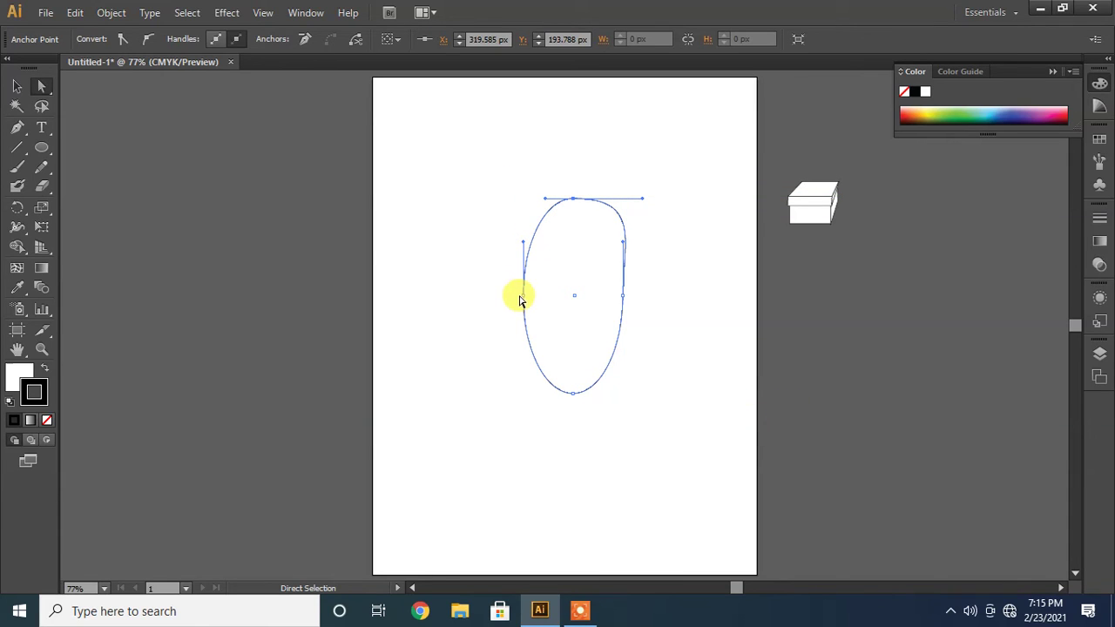
# Move the ellipse's left anchor point horizontally outward to widen that side of the shape.
pyautogui.moveTo(522, 299); pyautogui.dragTo(495, 295)
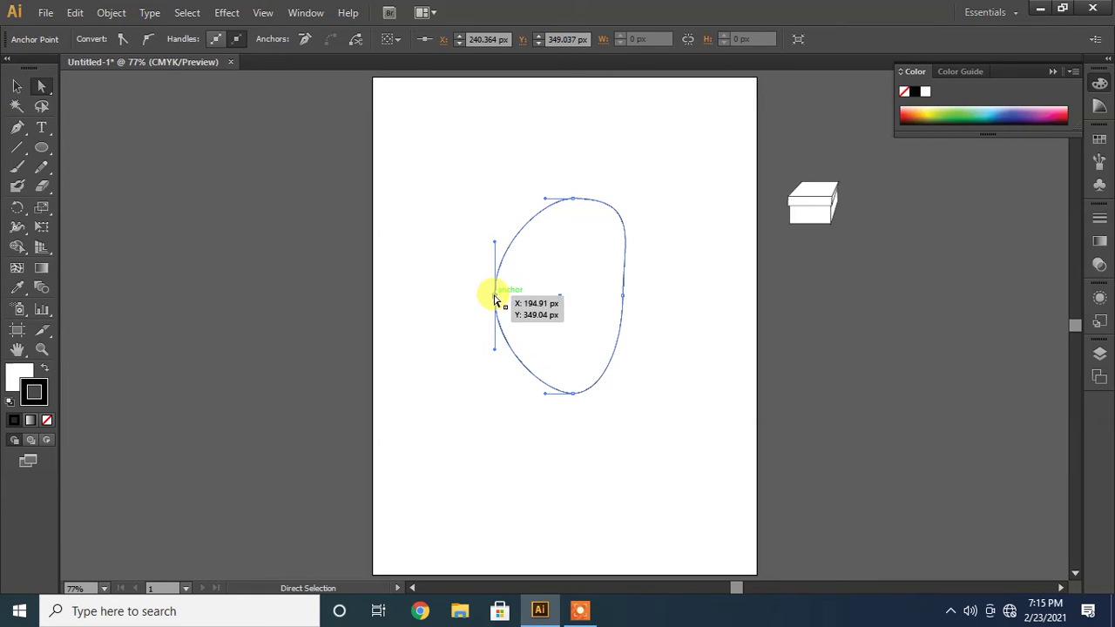
pyautogui.moveTo(561, 180); pyautogui.dragTo(594, 242)
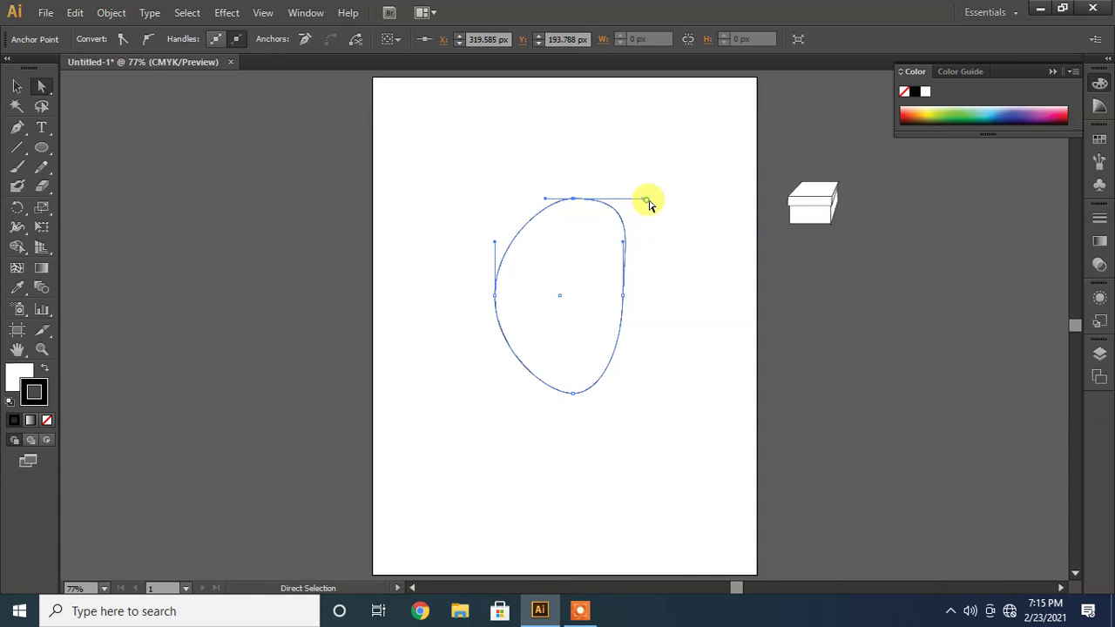
pyautogui.moveTo(649, 204); pyautogui.dragTo(689, 204)
pyautogui.click(632, 299)
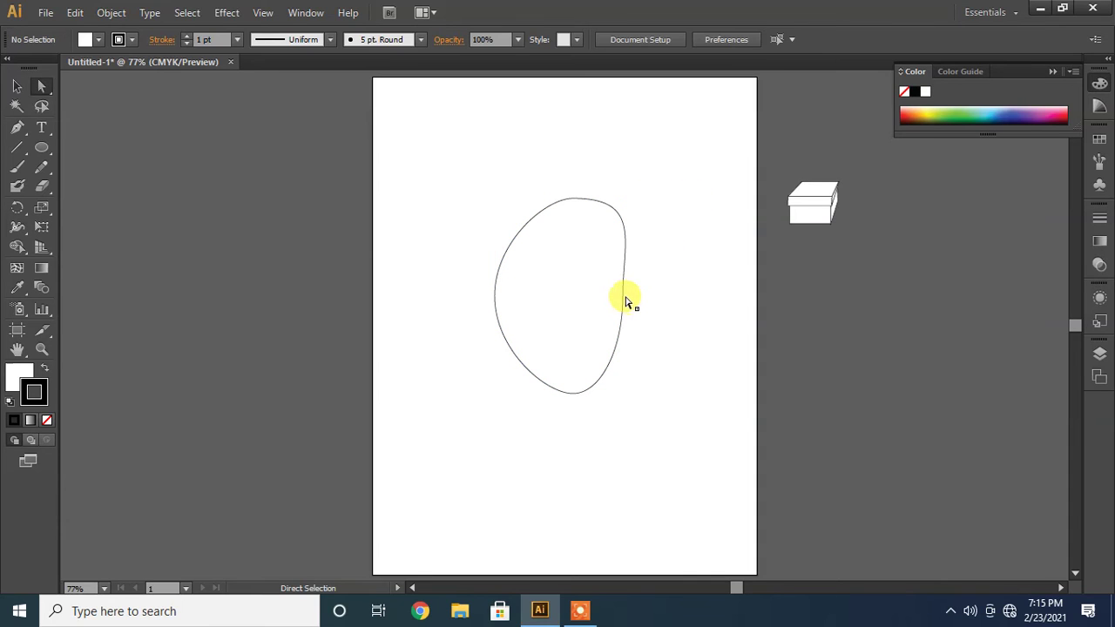
# Swing the upper handle of the shape's right anchor point outward to the right to form a bean-like curve.
pyautogui.click(626, 300)
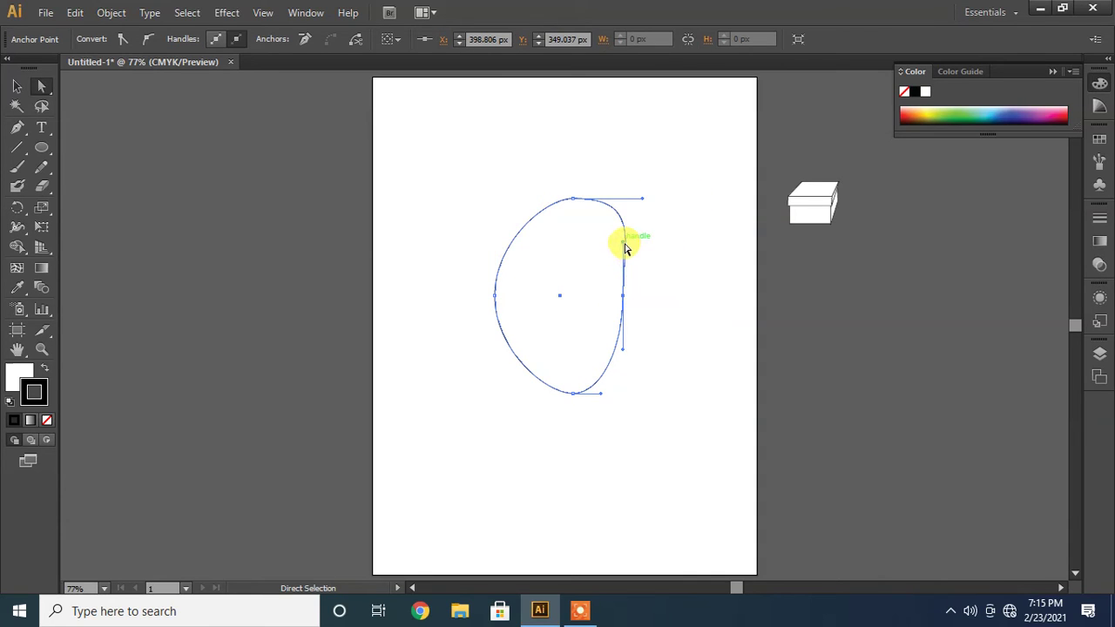
pyautogui.moveTo(624, 244); pyautogui.dragTo(666, 253)
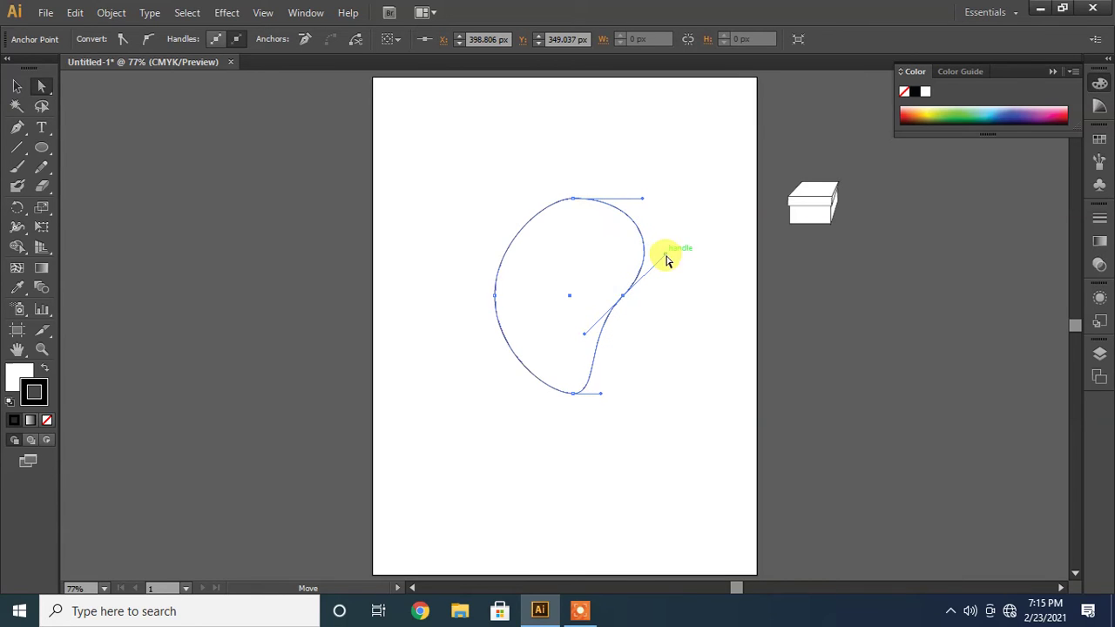
pyautogui.click(631, 481)
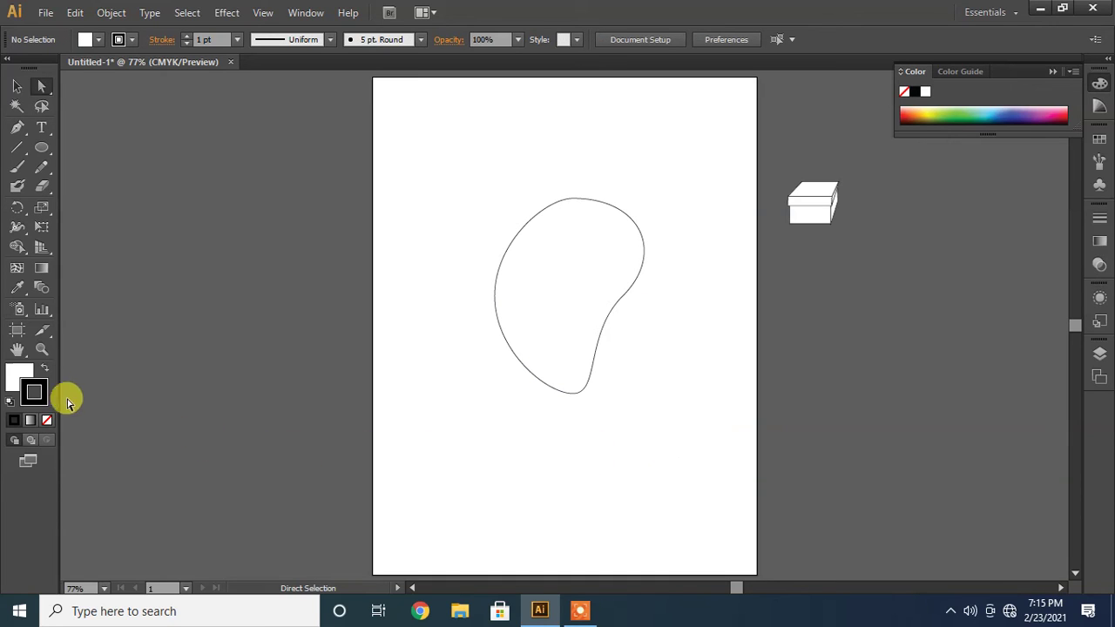
# Draw a narrow upright ellipse to the right of the bean-like shape and activate the Convert Anchor Point tool.
pyautogui.click(42, 150)
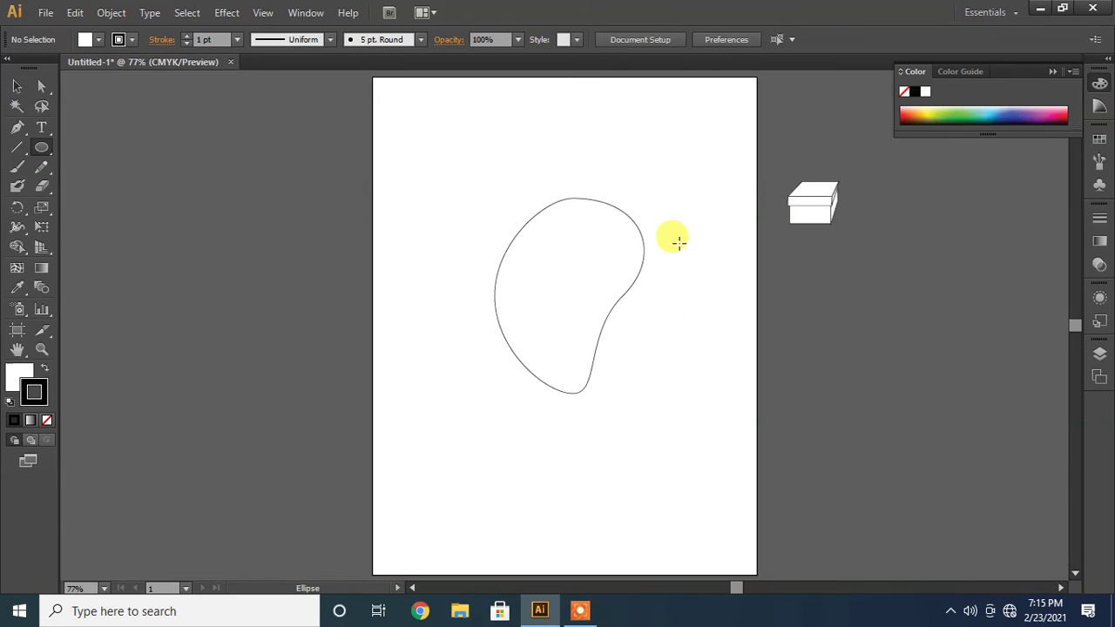
pyautogui.moveTo(677, 225); pyautogui.dragTo(720, 389)
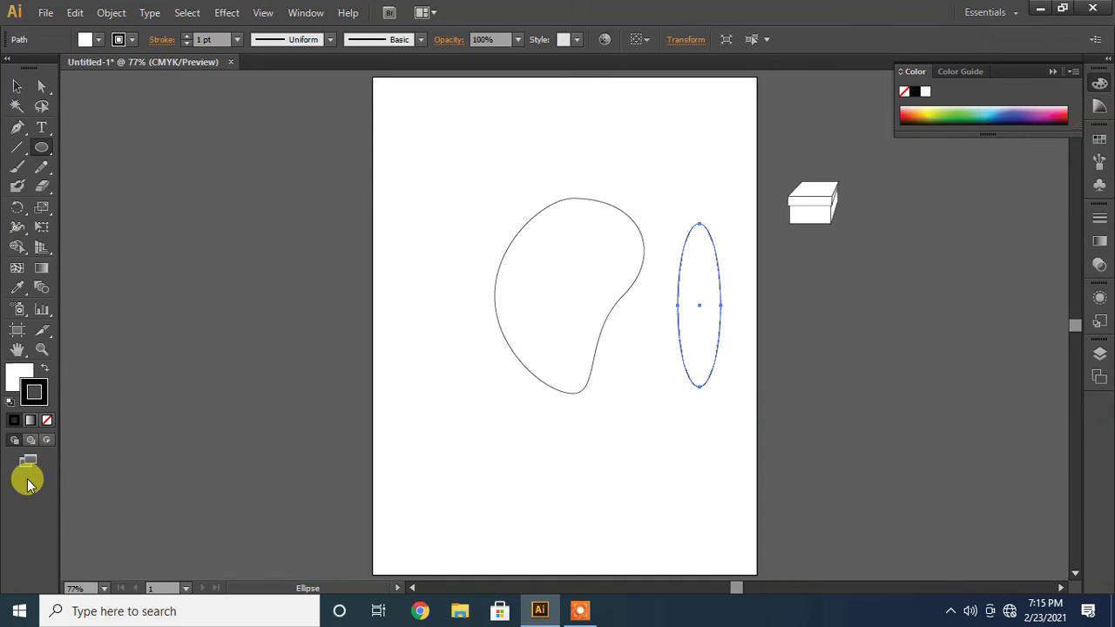
pyautogui.click(18, 131)
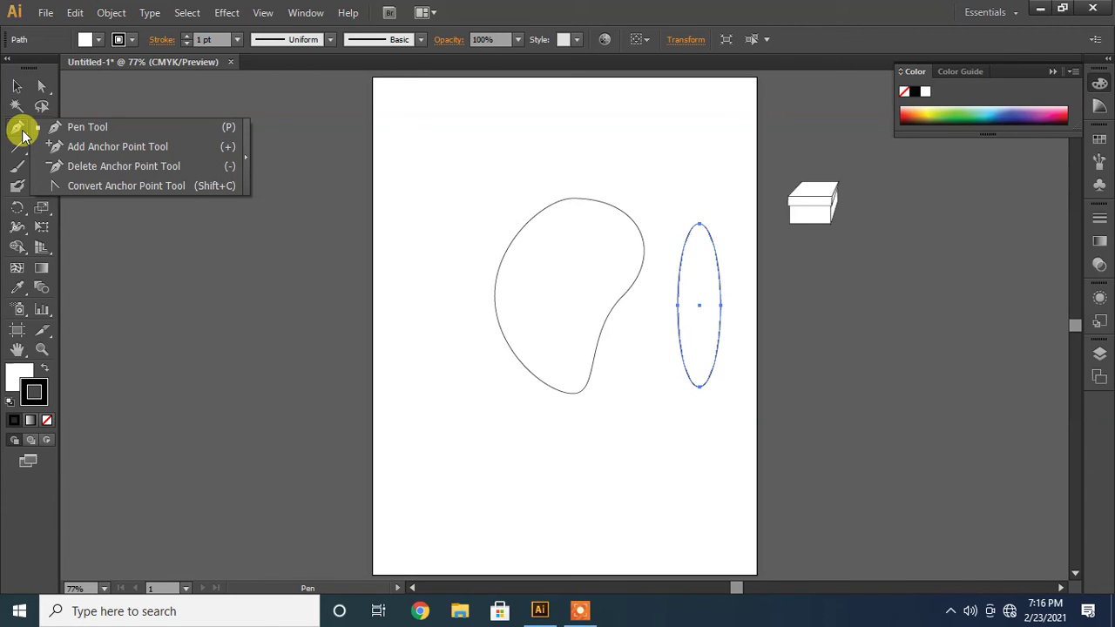
pyautogui.click(112, 189)
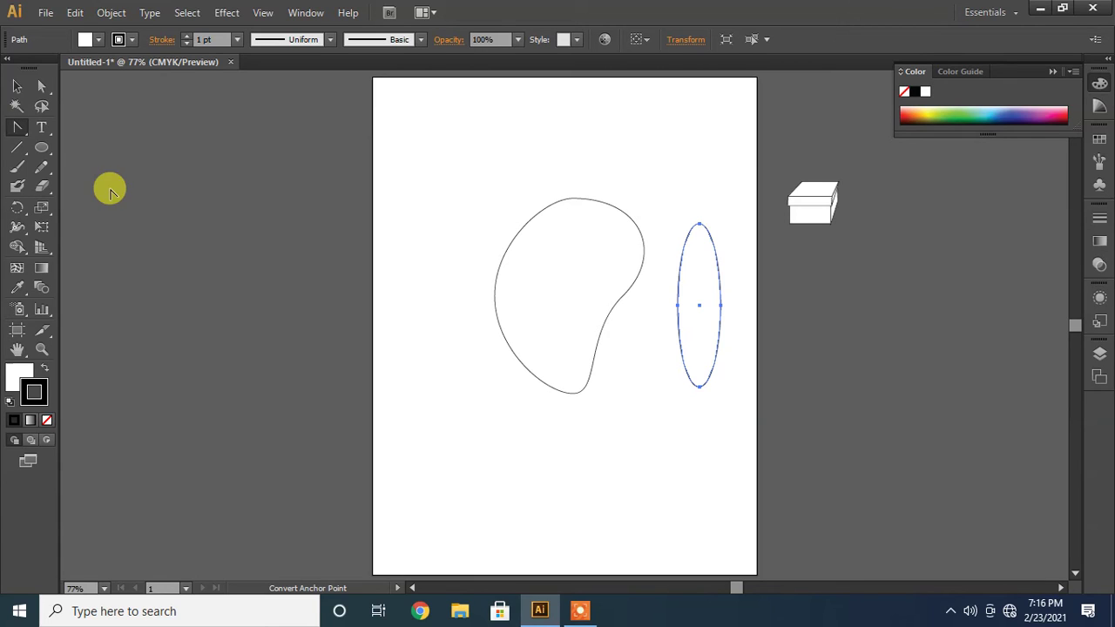
# Convert the narrow ellipse's top and bottom anchor points to corners to form a pointed leaf shape, and deselect it.
pyautogui.click(699, 225)
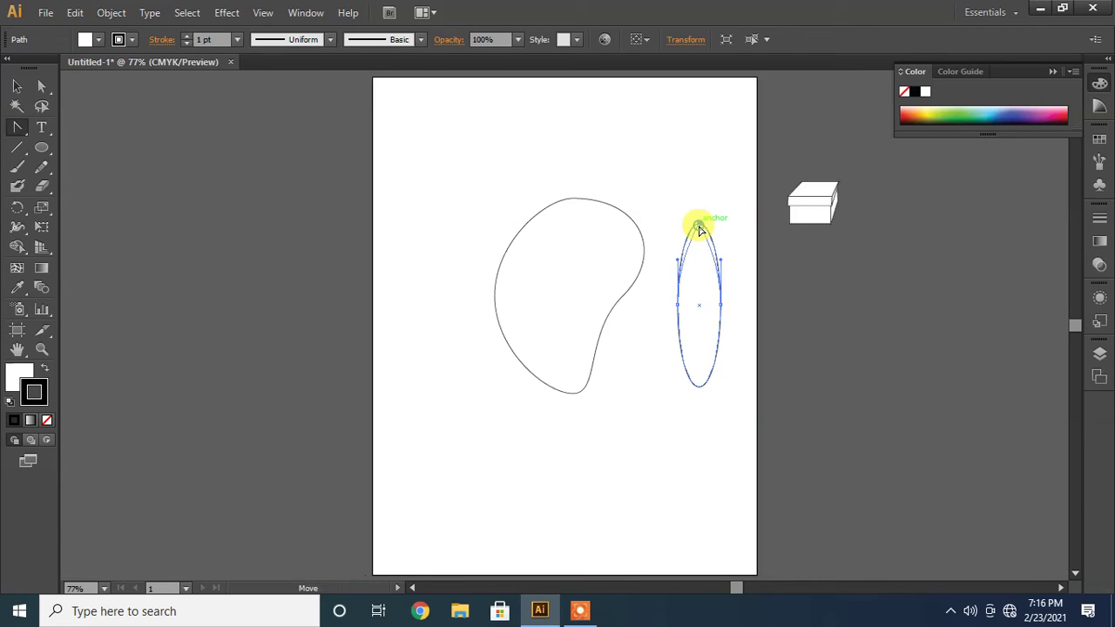
pyautogui.click(699, 387)
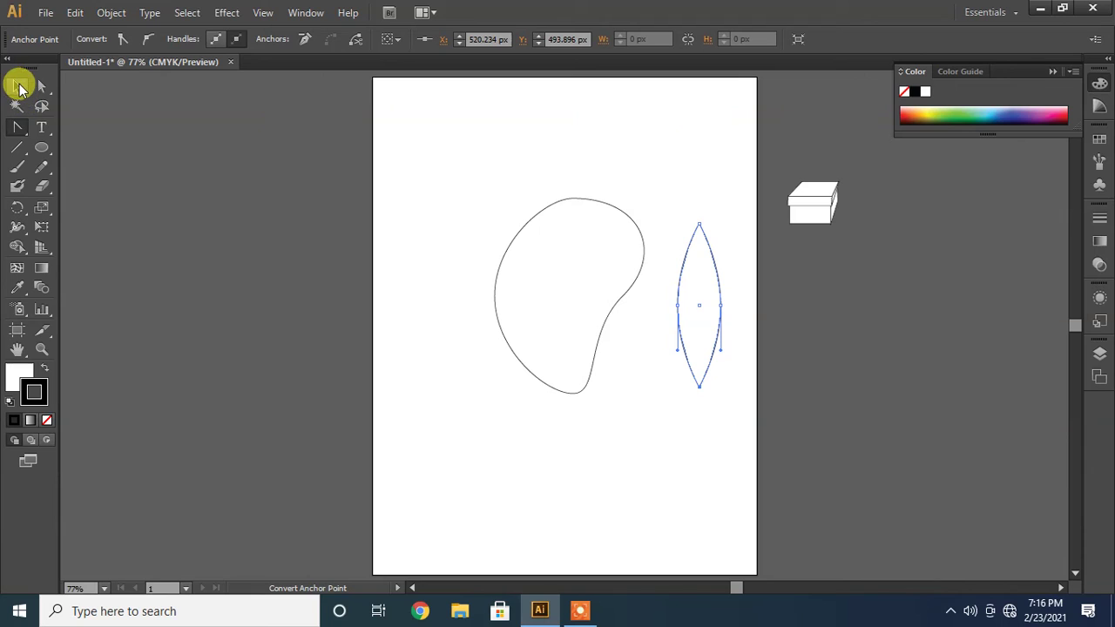
pyautogui.click(16, 86)
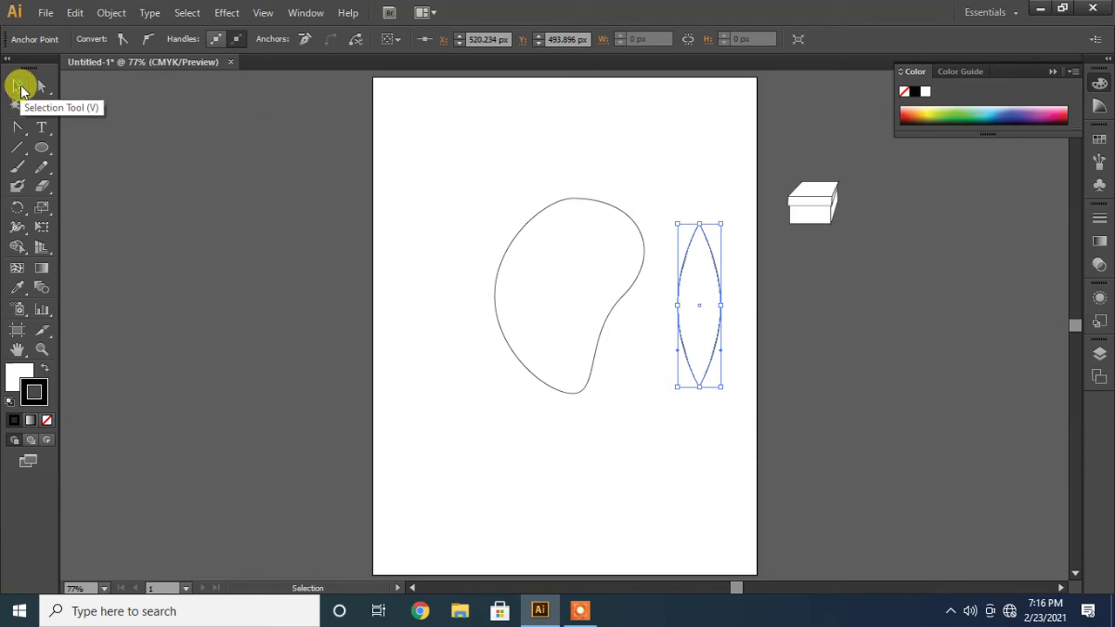
pyautogui.click(721, 389)
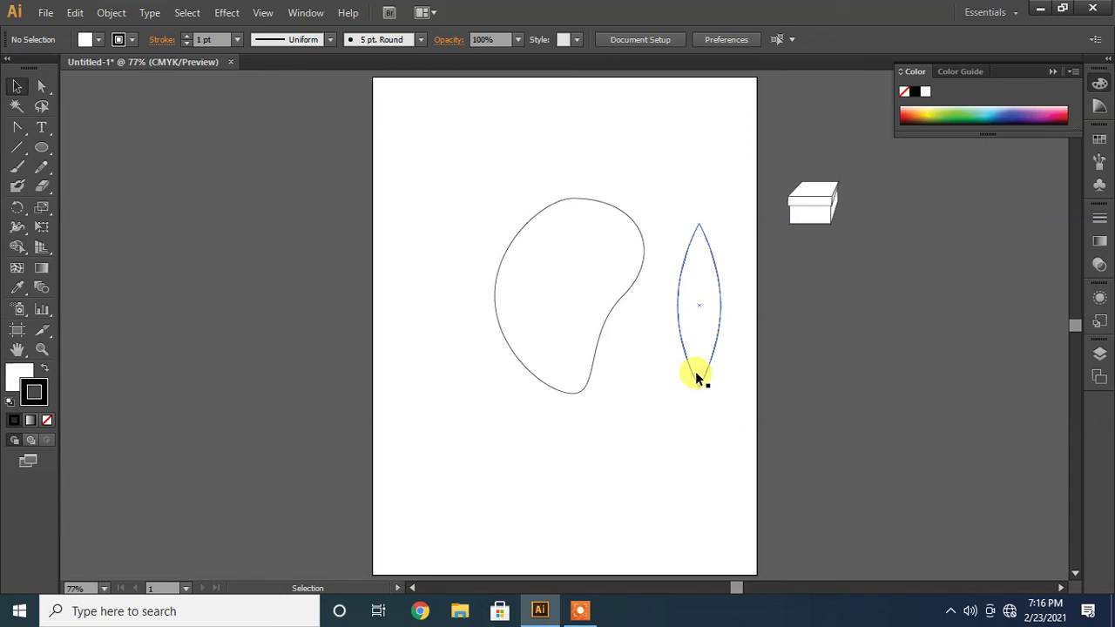
# Scale down and tilt the leaf shape, and place it over the upper right edge of the bean-like shape.
pyautogui.click(696, 375)
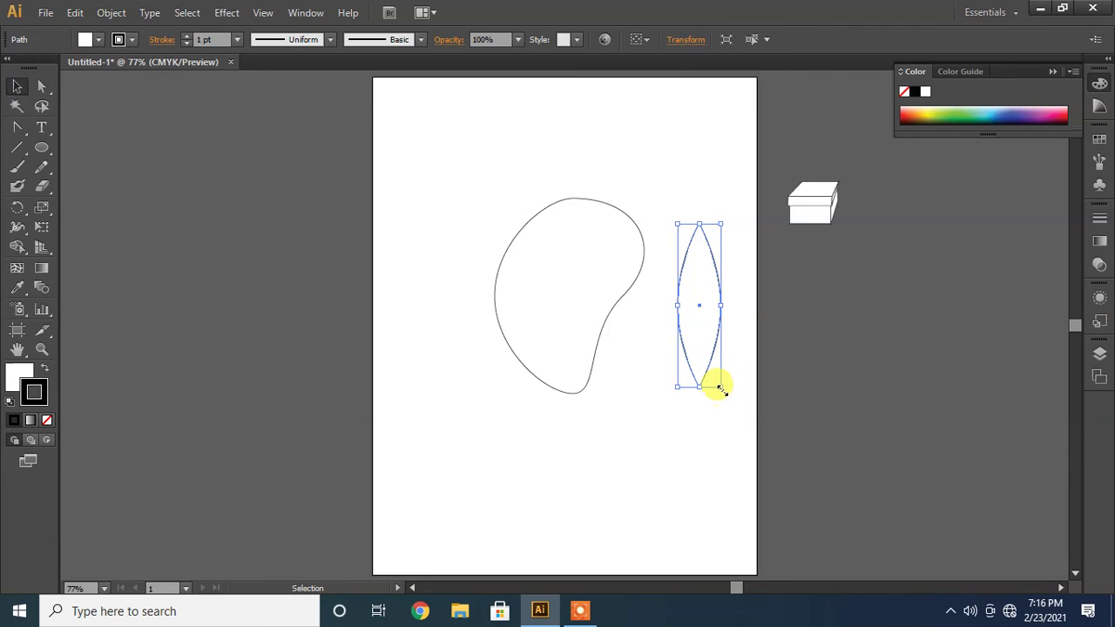
pyautogui.moveTo(718, 386); pyautogui.dragTo(711, 343)
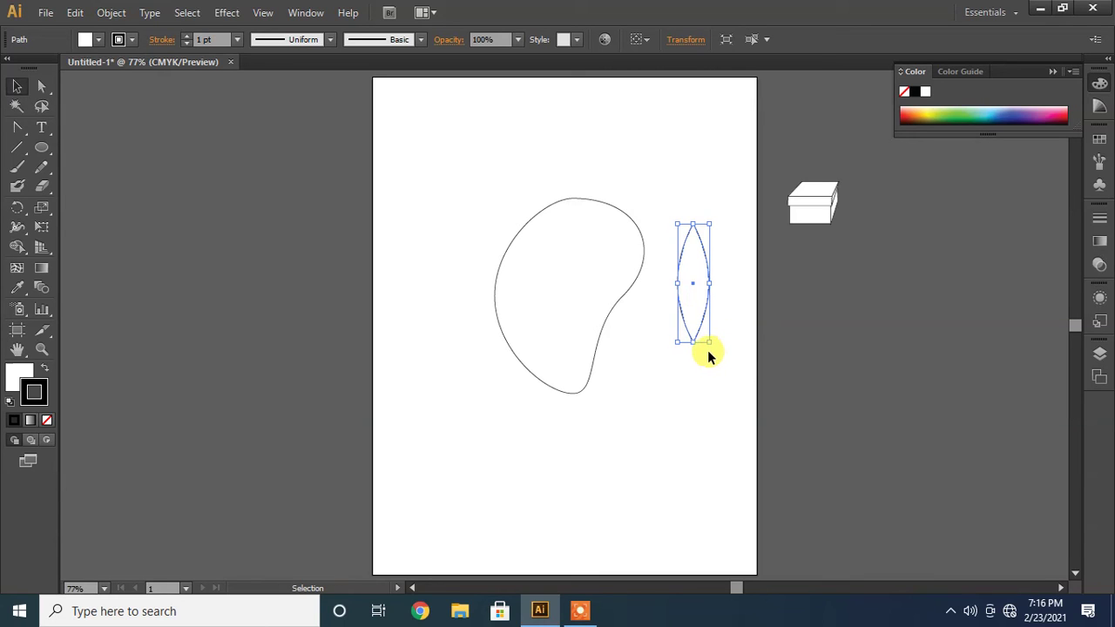
pyautogui.moveTo(711, 349); pyautogui.dragTo(736, 329)
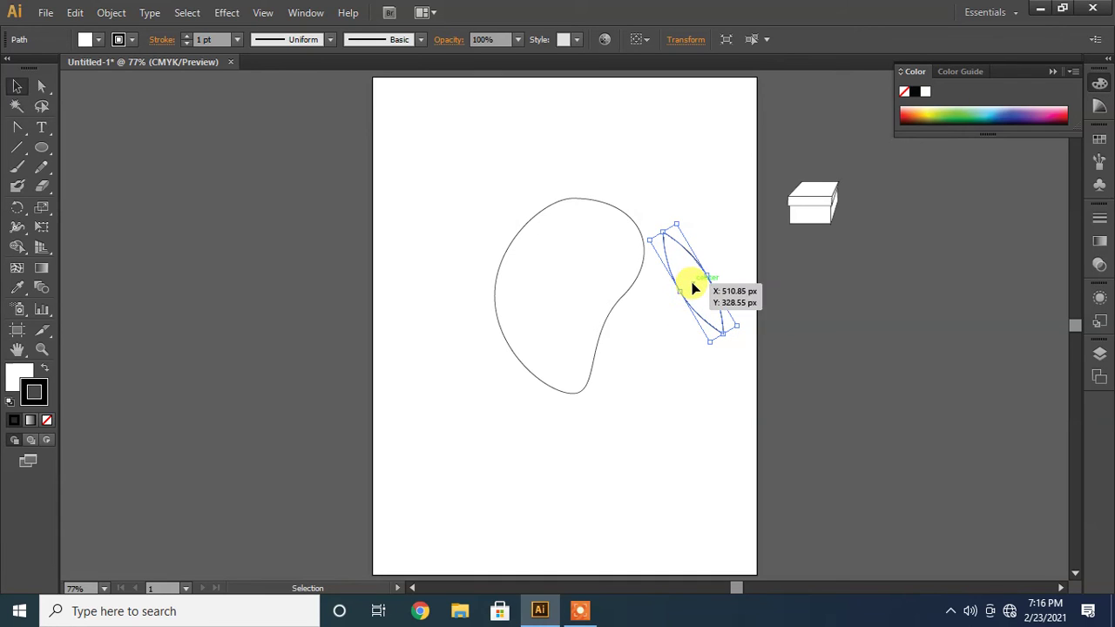
pyautogui.moveTo(690, 286); pyautogui.dragTo(645, 260)
pyautogui.click(693, 406)
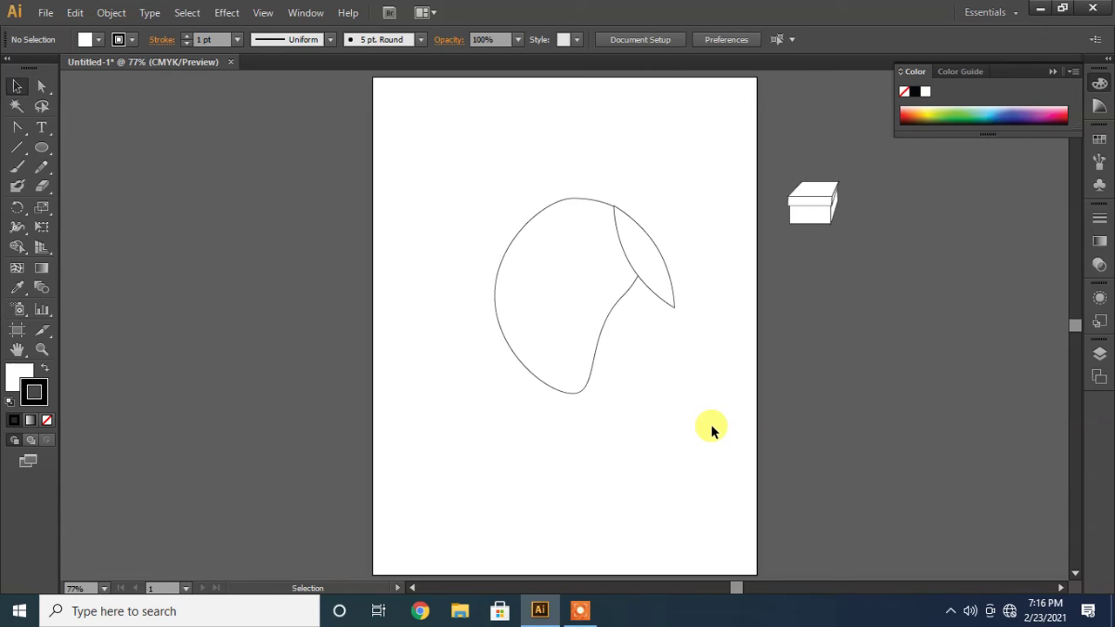
pyautogui.click(671, 305)
pyautogui.click(672, 354)
pyautogui.moveTo(440, 153); pyautogui.dragTo(708, 439)
pyautogui.click(707, 346)
# Rotate the leaf shape more upright and enlarge it, placing it further left over the bean-like shape's right side.
pyautogui.click(666, 305)
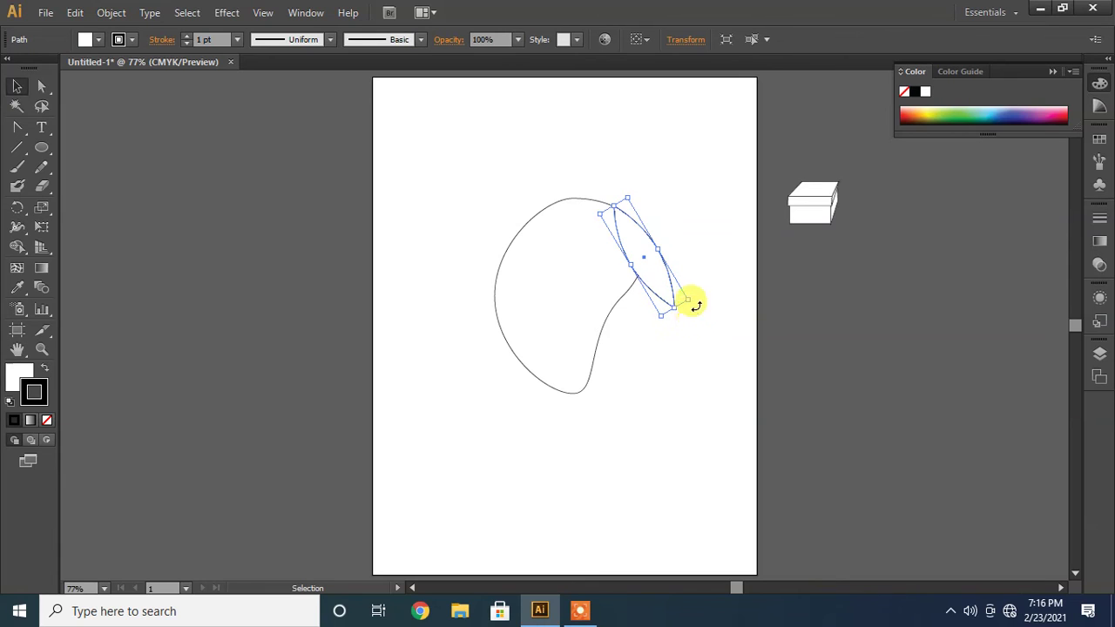
pyautogui.moveTo(694, 301); pyautogui.dragTo(636, 279)
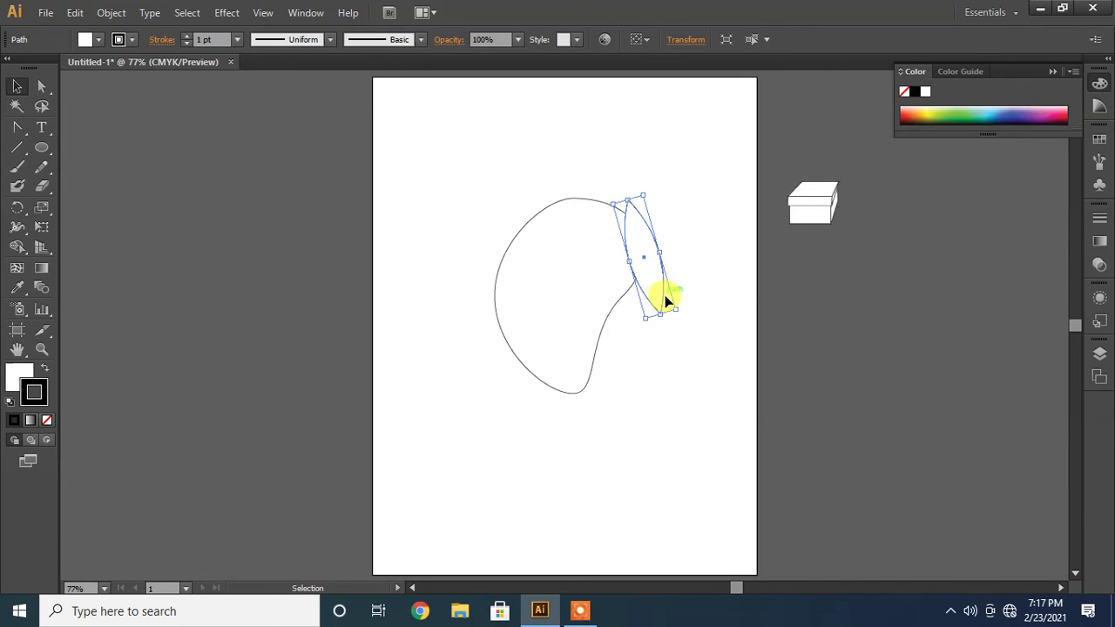
pyautogui.moveTo(673, 308); pyautogui.dragTo(705, 357)
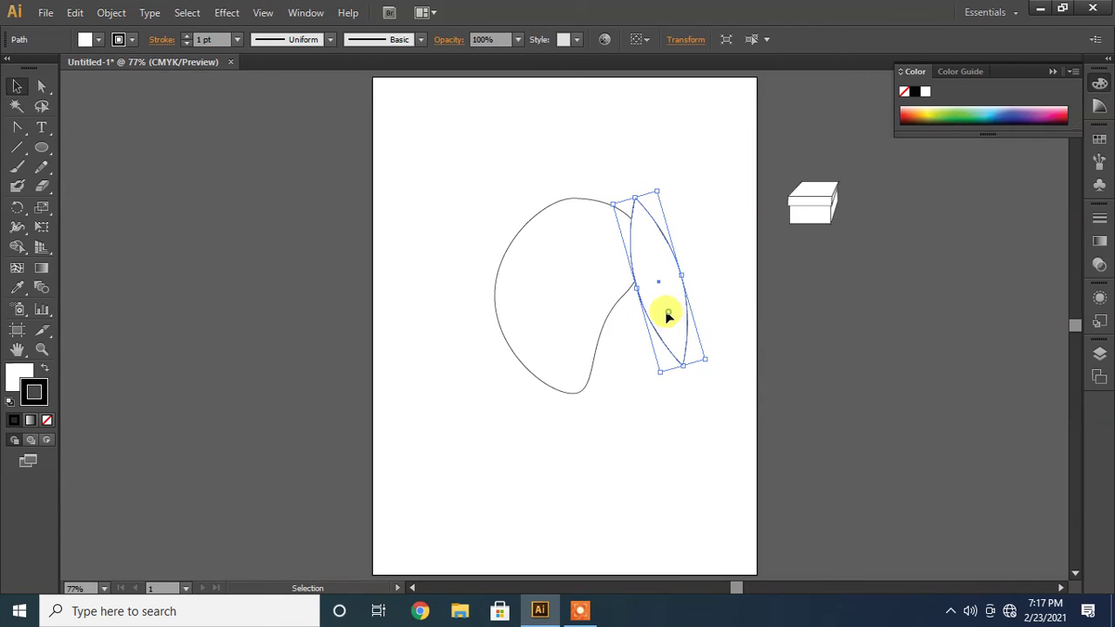
pyautogui.moveTo(668, 312); pyautogui.dragTo(635, 316)
pyautogui.click(673, 194)
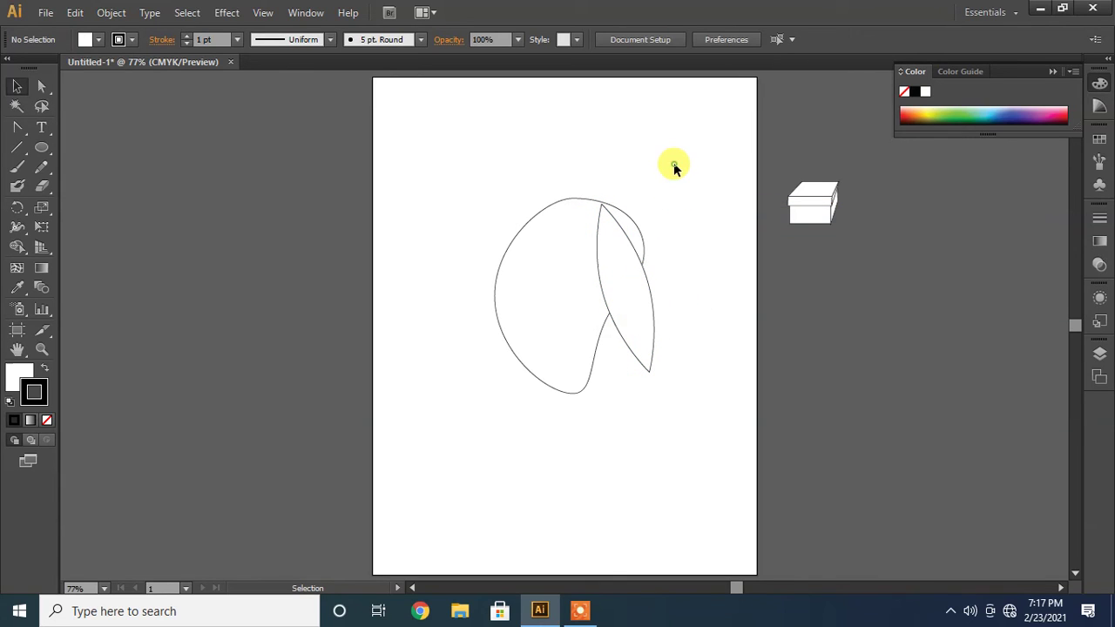
# Shrink the bean-like shape and the leaf together and move them off the artboard, just below the box.
pyautogui.moveTo(675, 168); pyautogui.dragTo(458, 423)
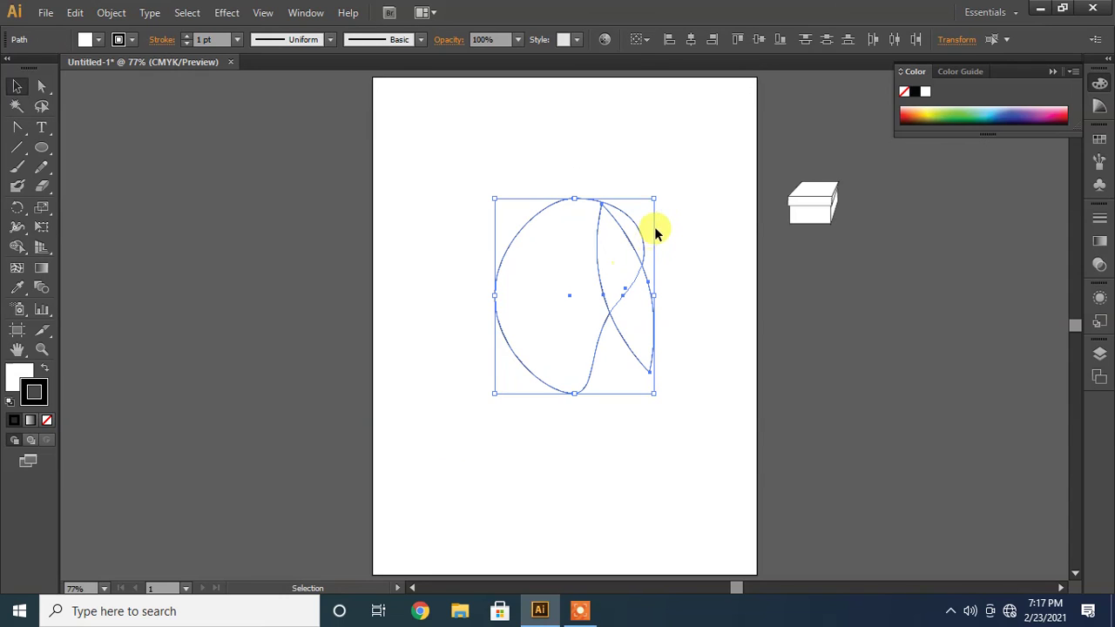
pyautogui.moveTo(655, 199); pyautogui.dragTo(550, 294)
pyautogui.moveTo(515, 349); pyautogui.dragTo(830, 280)
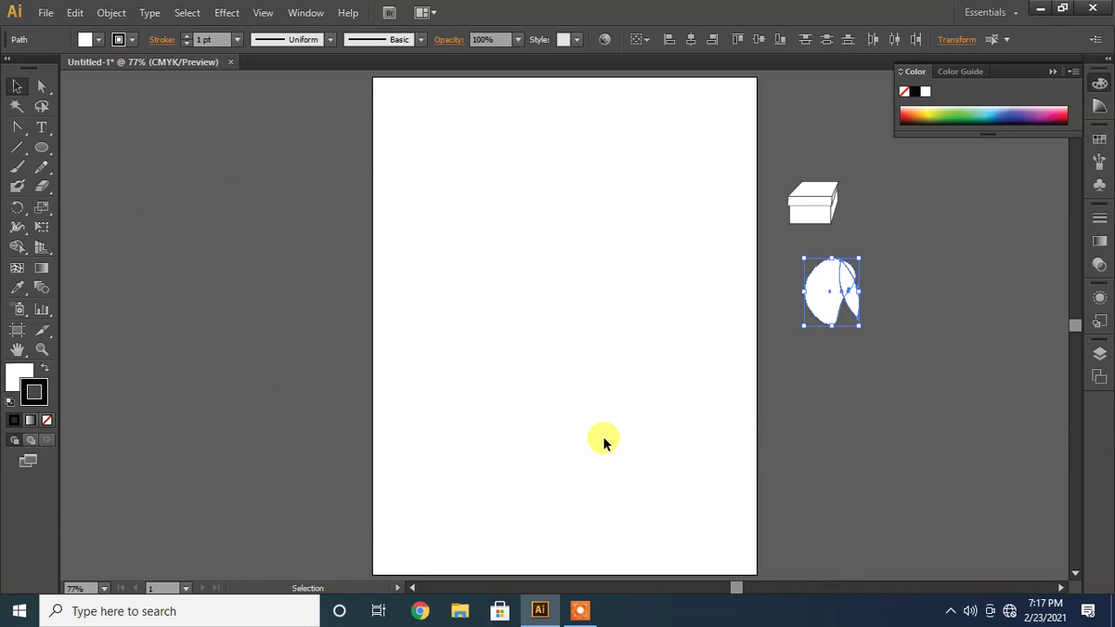
# Draw a large circle in the artboard's upper left area and a square to the right of it.
pyautogui.click(45, 152)
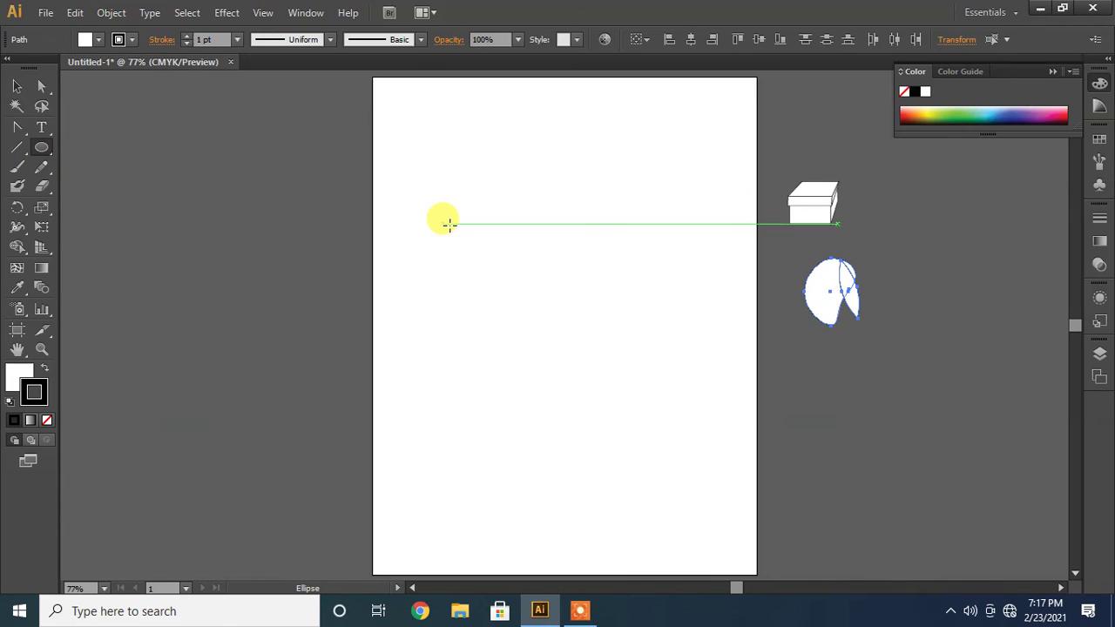
pyautogui.moveTo(418, 177); pyautogui.dragTo(533, 334)
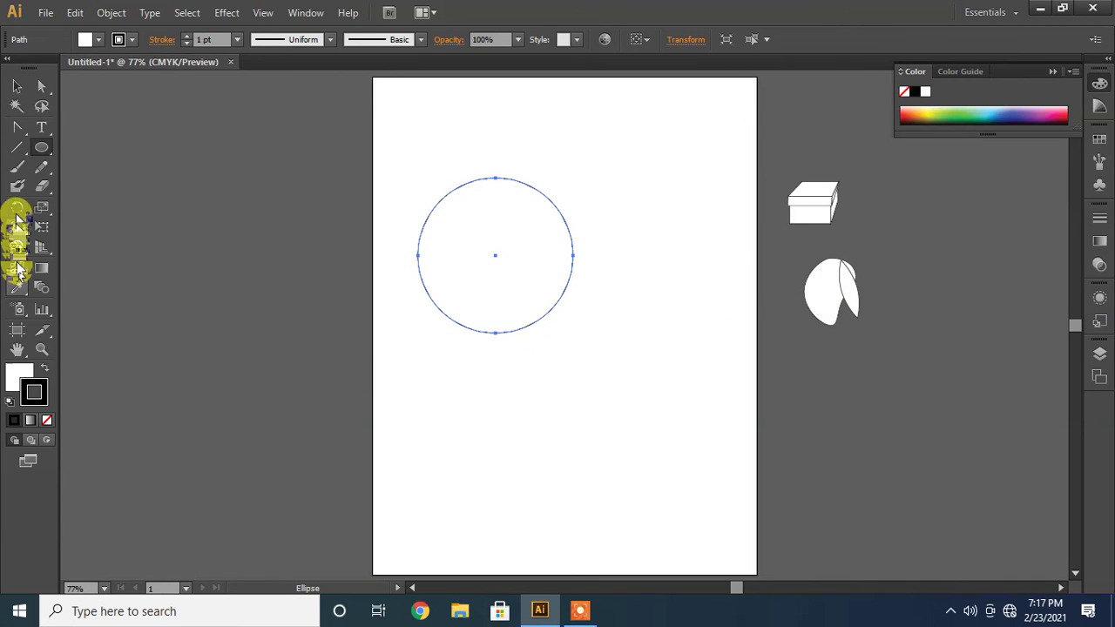
pyautogui.moveTo(45, 151); pyautogui.dragTo(91, 149)
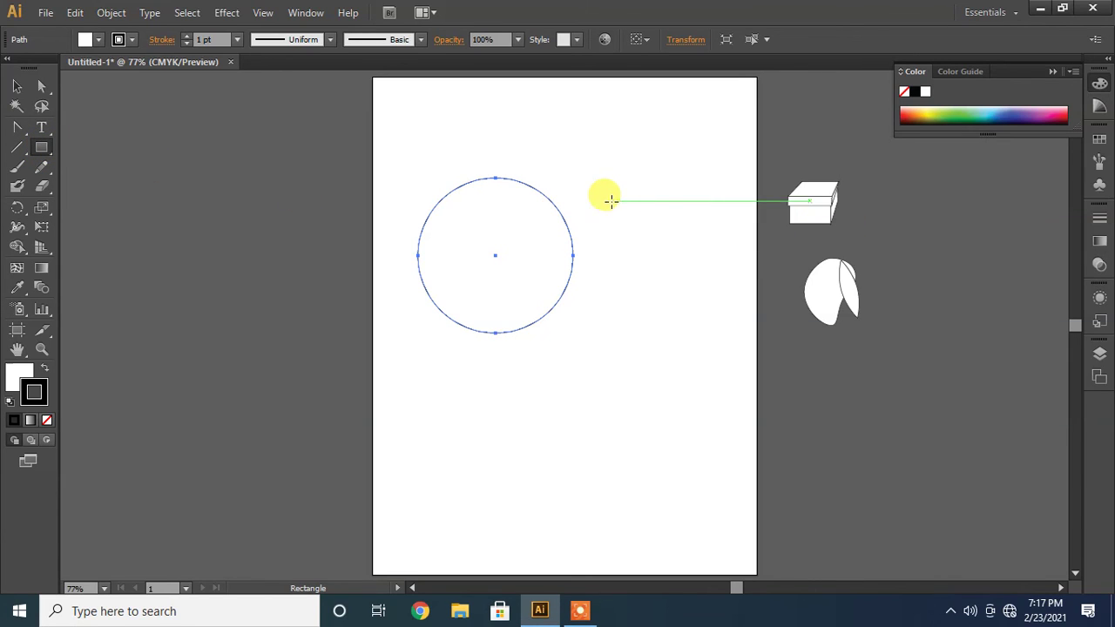
pyautogui.moveTo(598, 188); pyautogui.dragTo(680, 318)
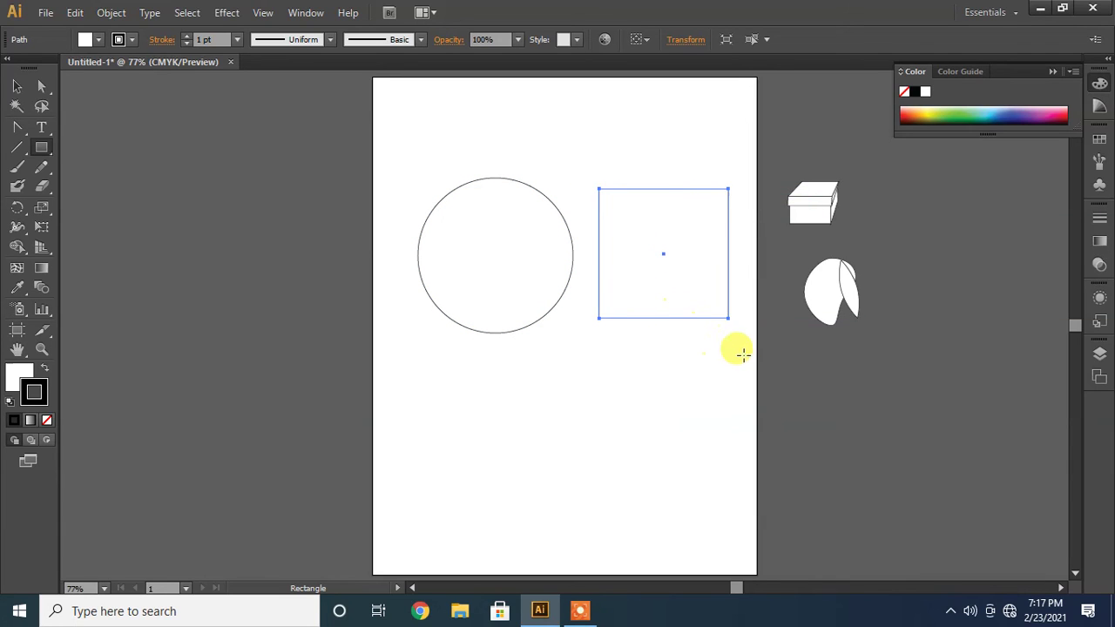
# Rotate the square by 45° so that it stands on one corner as a diamond.
pyautogui.click(18, 87)
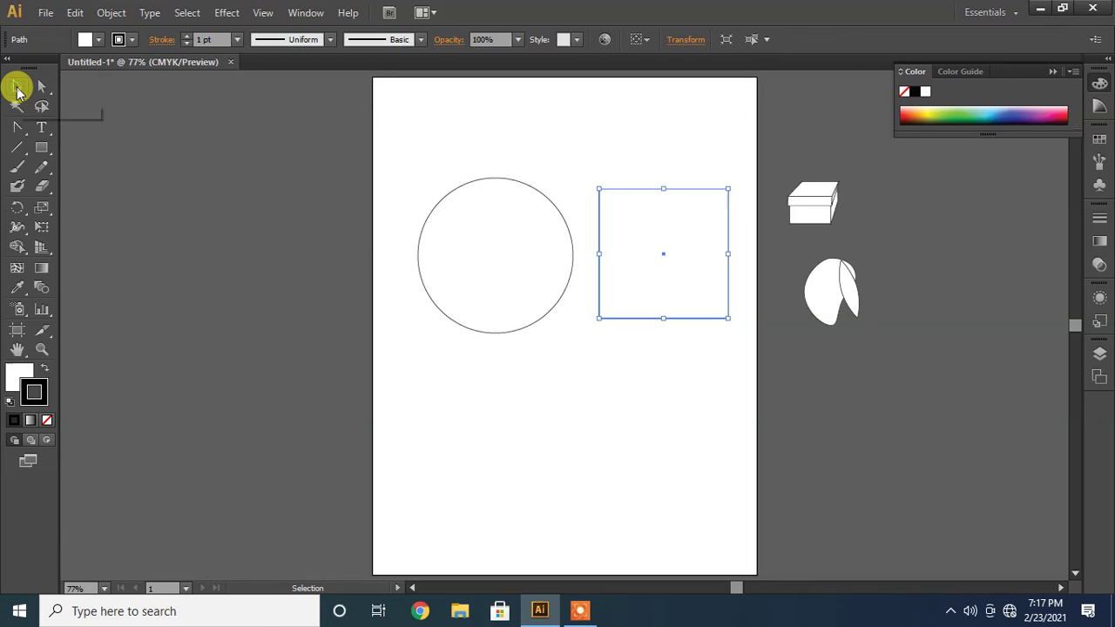
pyautogui.click(726, 185)
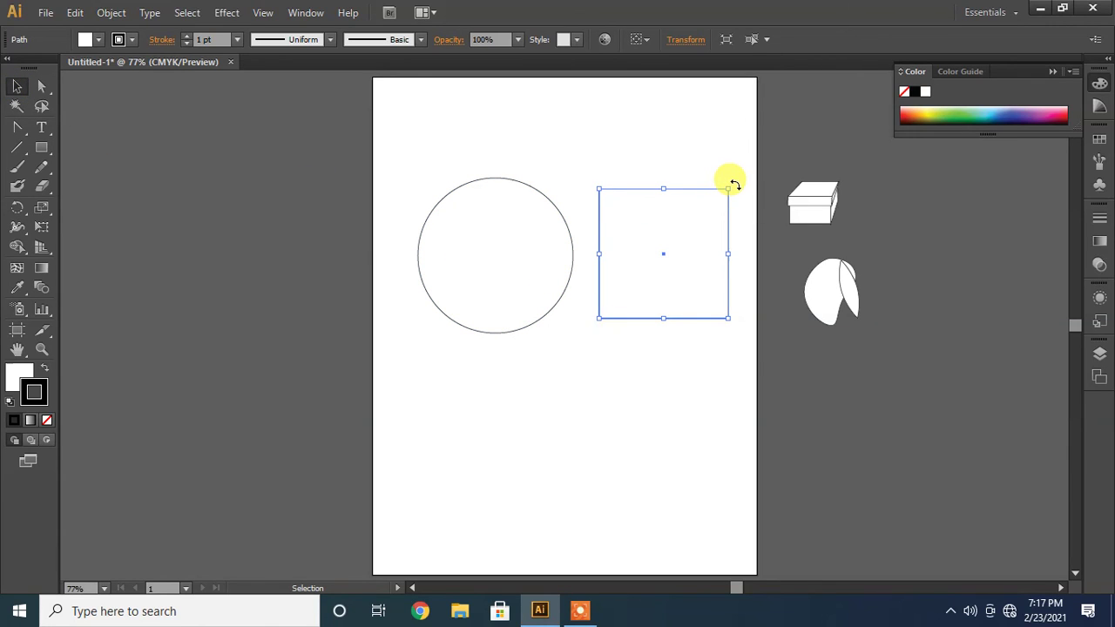
pyautogui.hotkey('ctrl', 'shift', 'b')
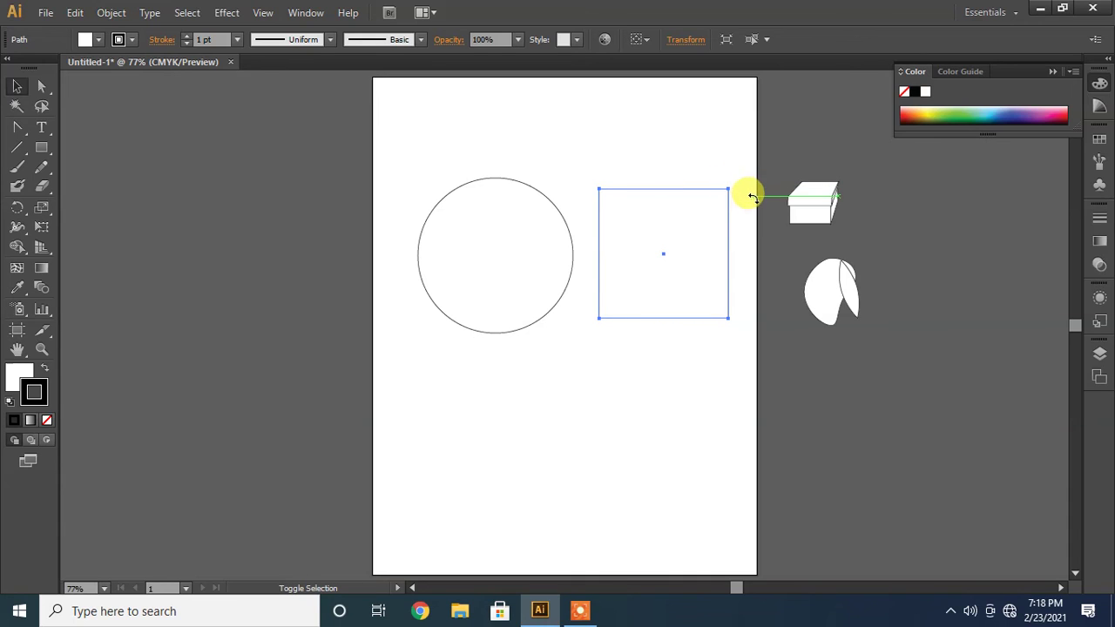
pyautogui.moveTo(761, 214); pyautogui.dragTo(765, 236)
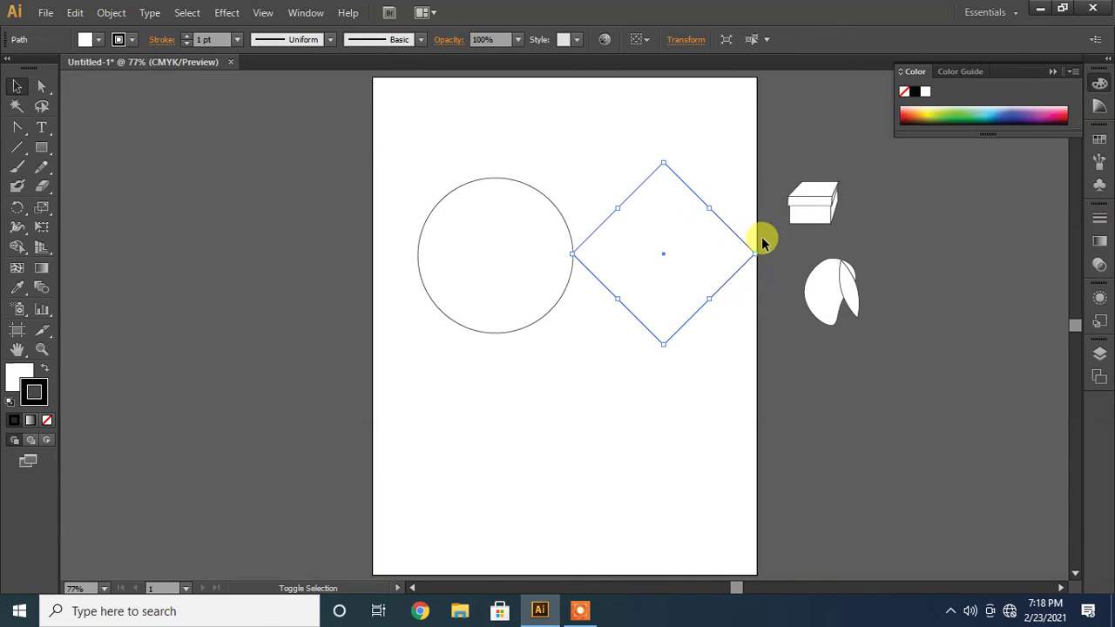
# Nudge the circle left to separate it from the diamond, and shift the diamond slightly left as well.
pyautogui.click(491, 331)
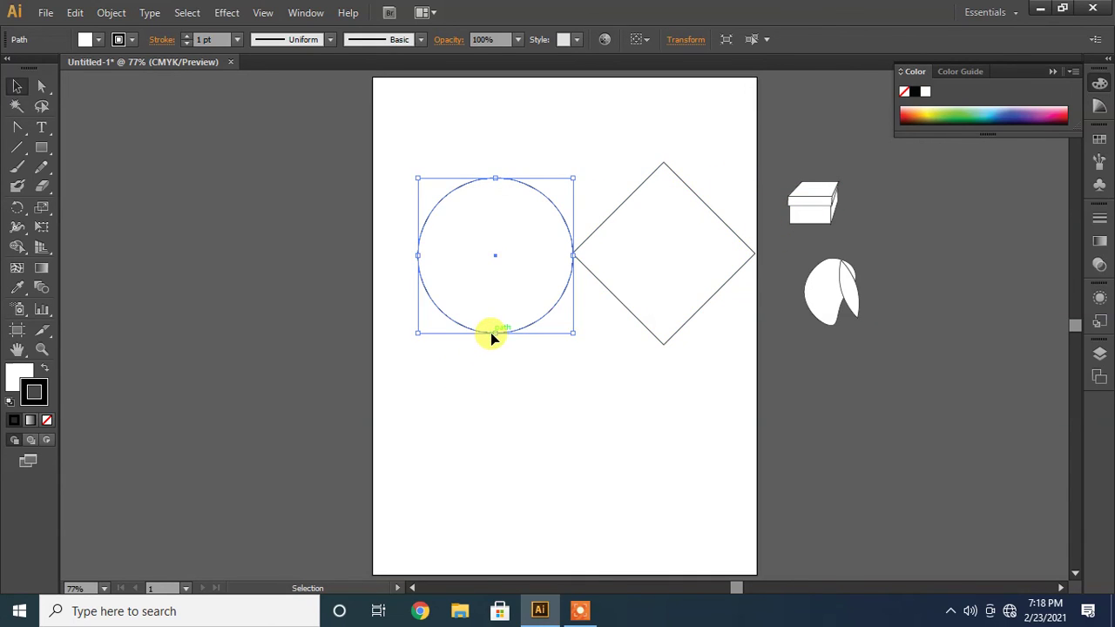
pyautogui.moveTo(488, 332); pyautogui.dragTo(490, 338)
pyautogui.hotkey('shift', 'Left')
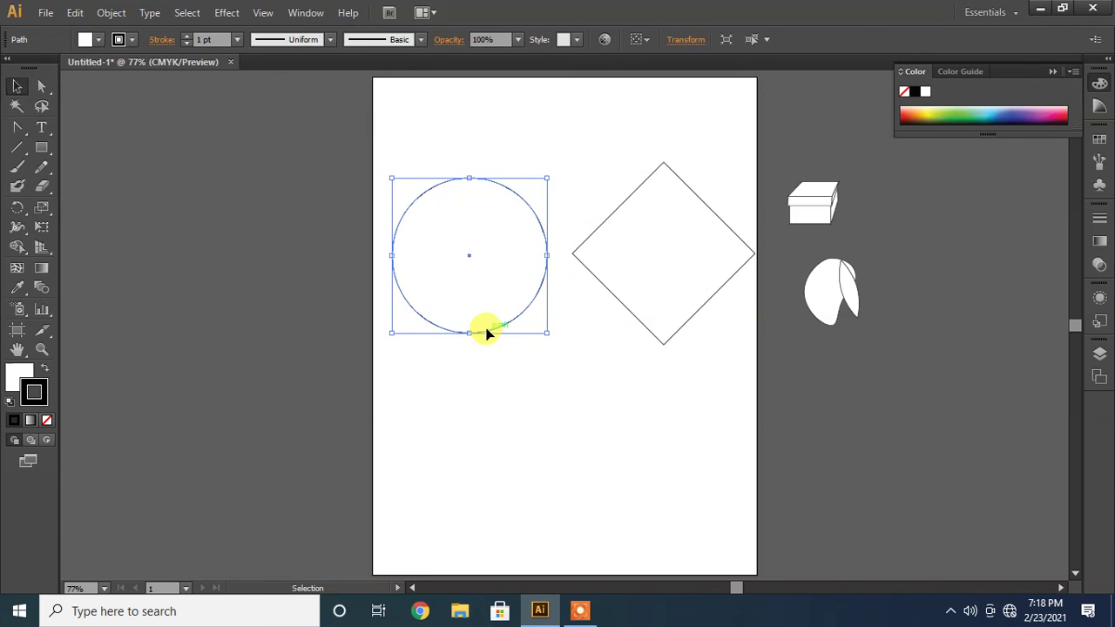
pyautogui.click(643, 320)
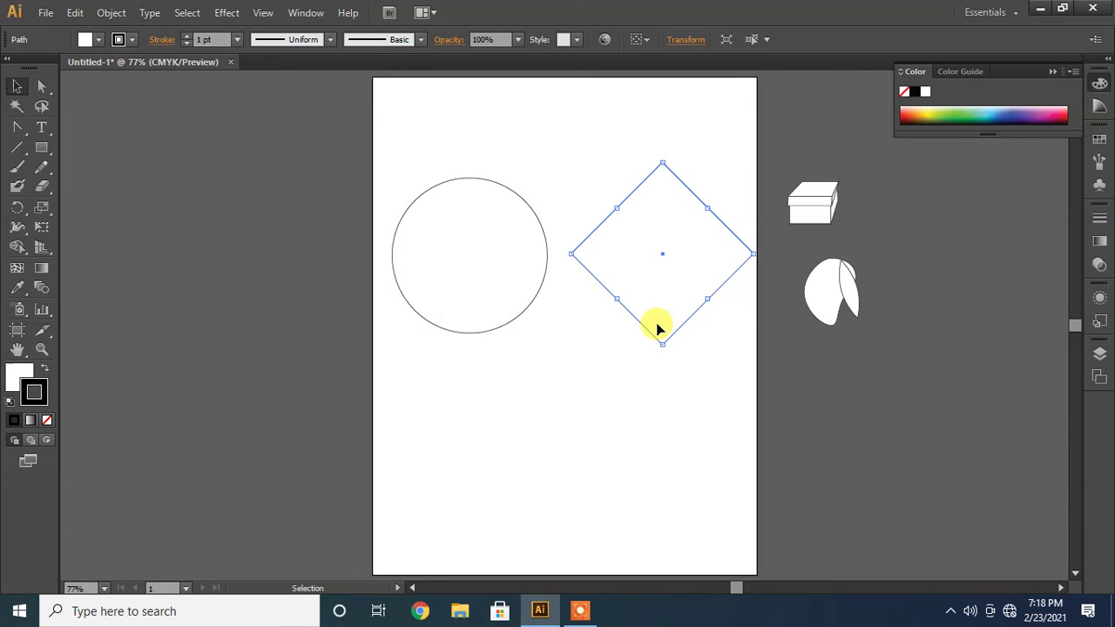
pyautogui.hotkey('shift', 'Left')
pyautogui.hotkey('shift', 'Left')
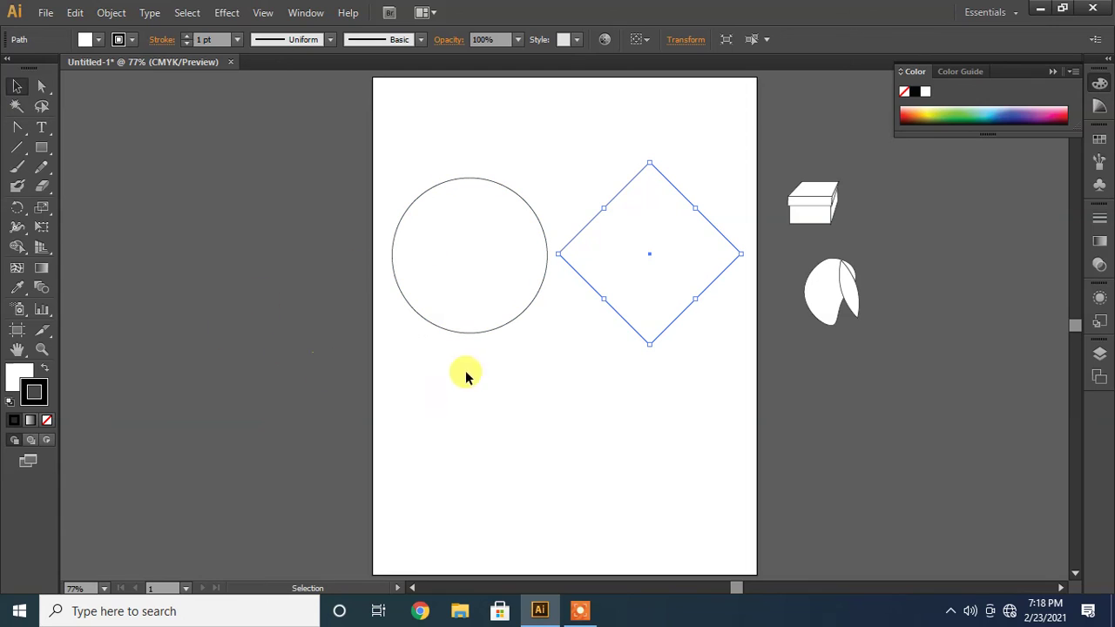
# Convert the diamond's top and bottom corners to smooth points by pulling out long horizontal handles with the Convert Anchor Point tool.
pyautogui.press('shift')
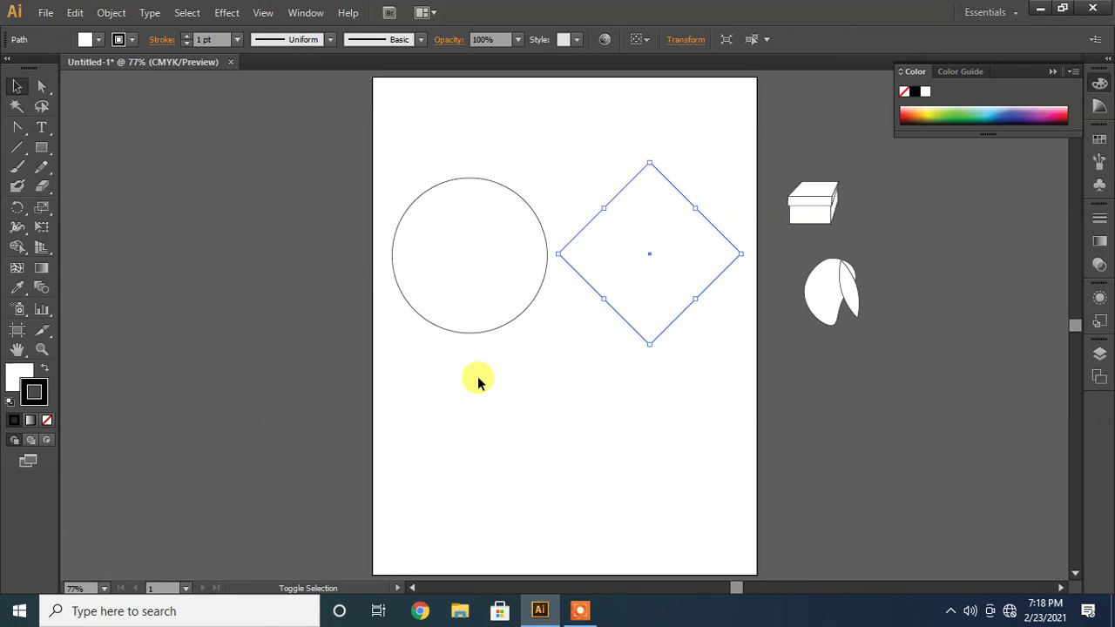
pyautogui.hotkey('shift', 'c')
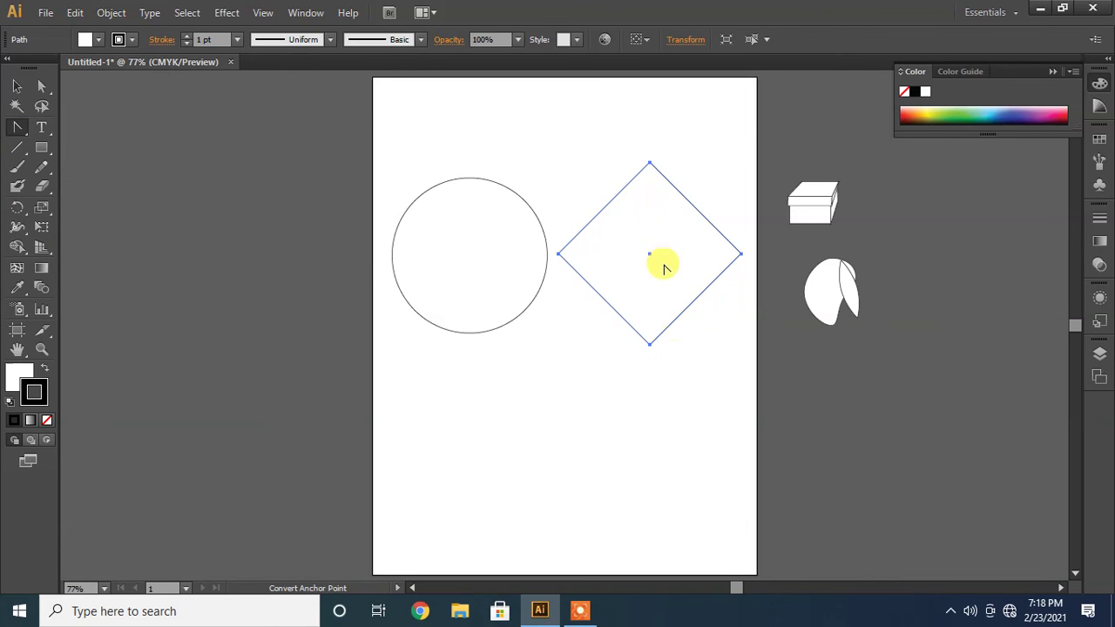
pyautogui.click(649, 167)
pyautogui.click(650, 166)
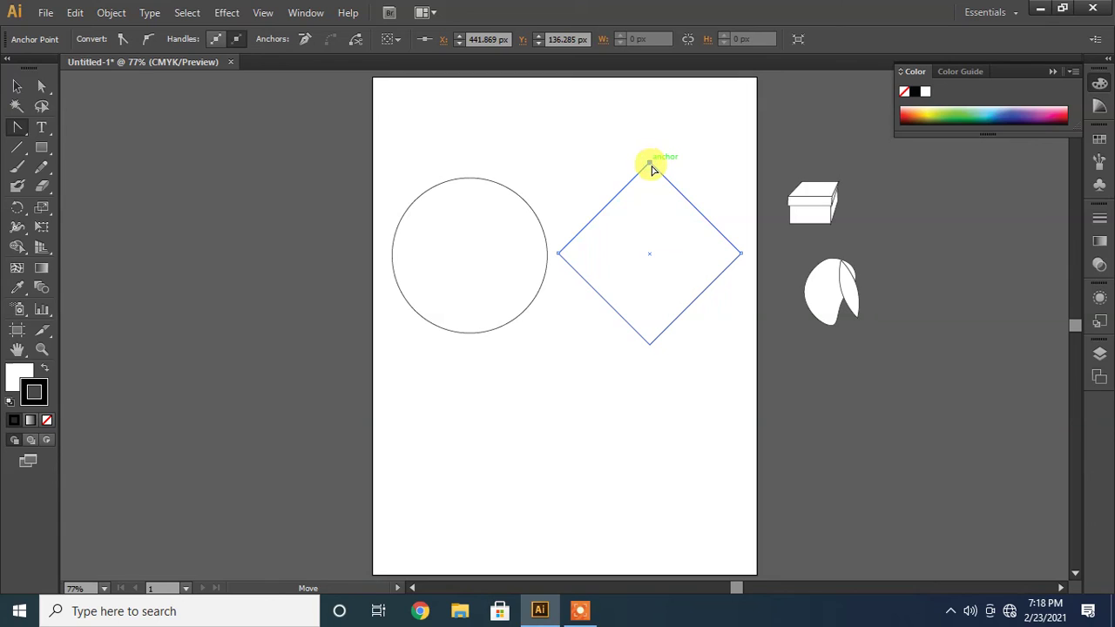
pyautogui.moveTo(652, 167); pyautogui.dragTo(727, 162)
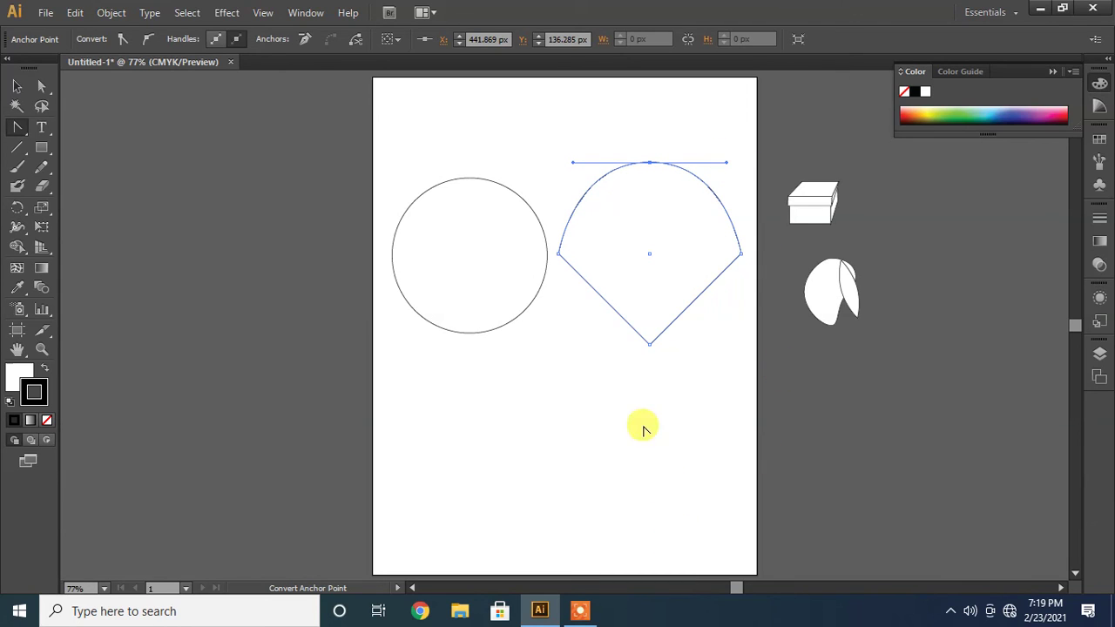
pyautogui.click(652, 348)
pyautogui.moveTo(653, 345); pyautogui.dragTo(561, 351)
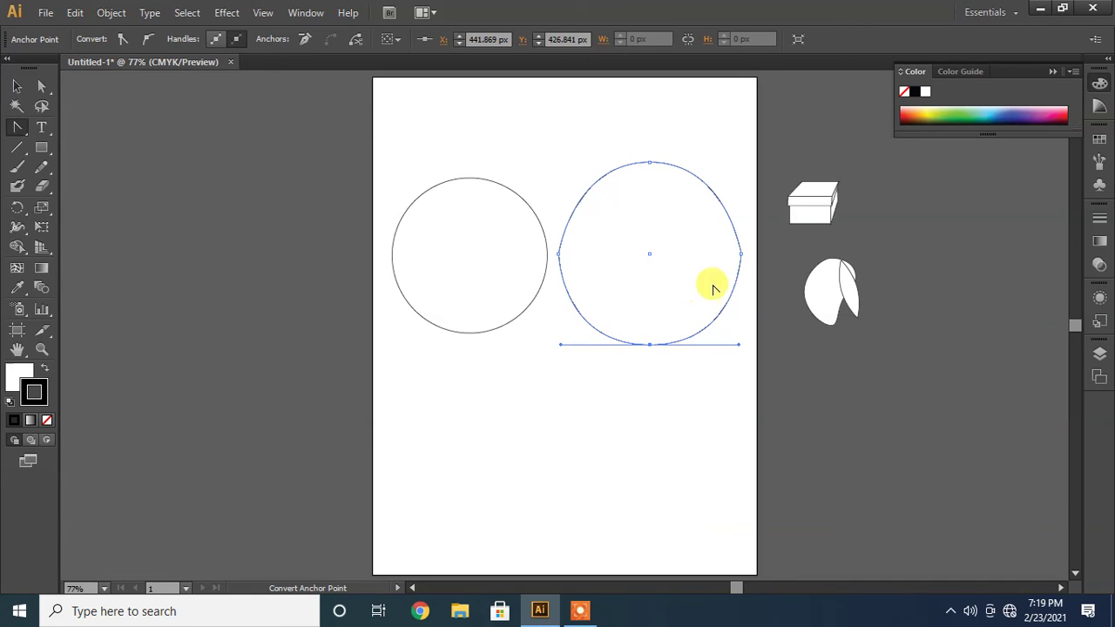
# Convert the diamond's right and left corners to smooth points with vertical handles so its outline becomes fully rounded.
pyautogui.click(741, 254)
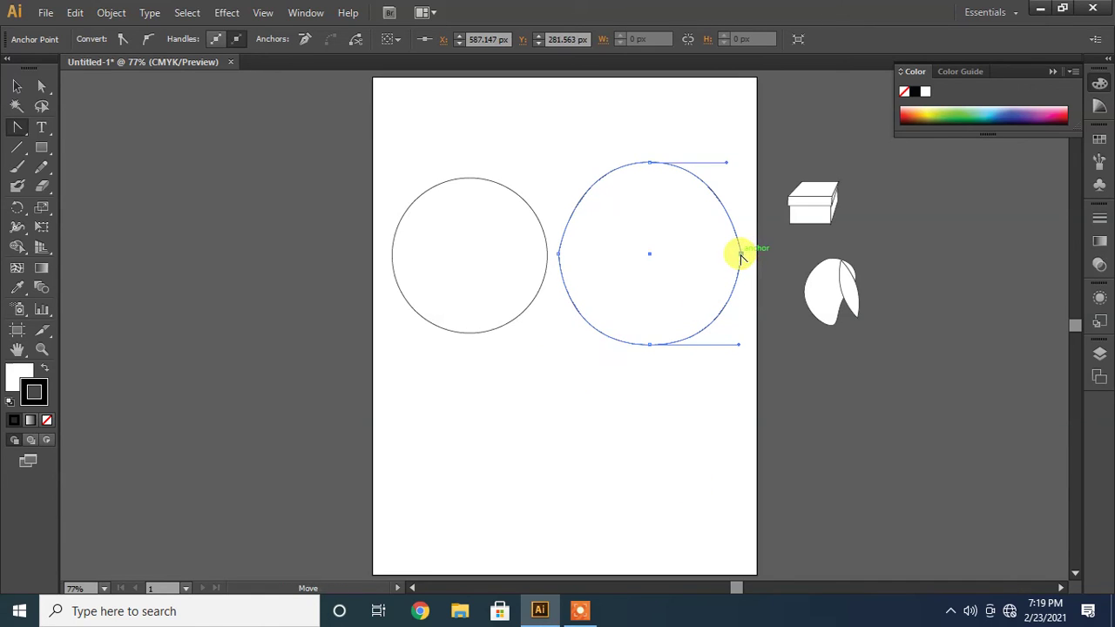
pyautogui.moveTo(739, 260); pyautogui.dragTo(755, 286)
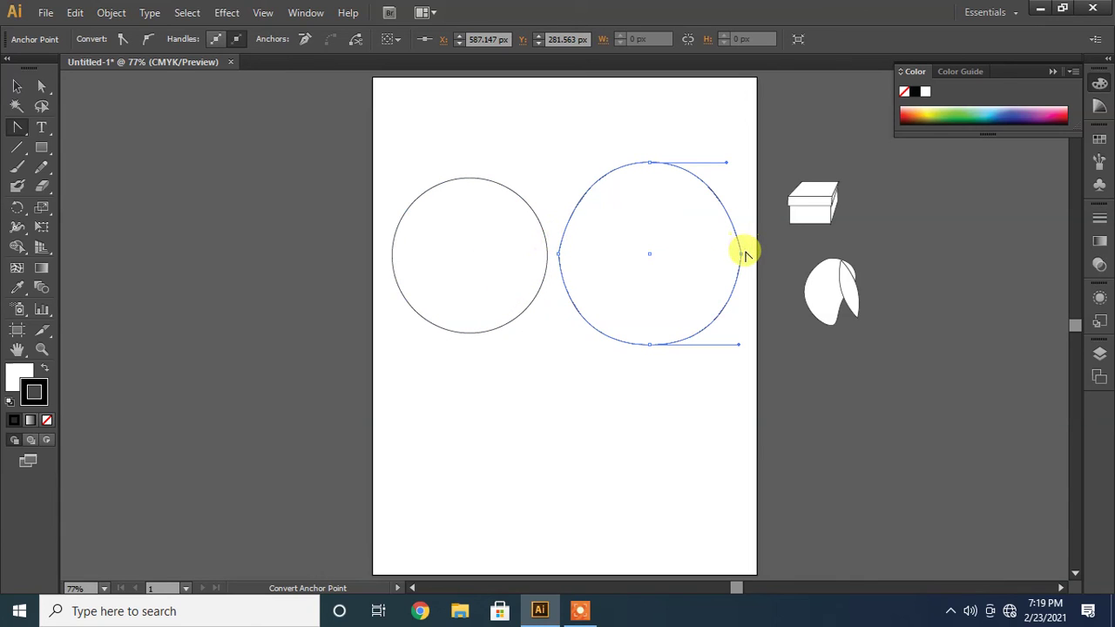
pyautogui.moveTo(743, 255); pyautogui.dragTo(739, 282)
pyautogui.moveTo(557, 258); pyautogui.dragTo(563, 311)
pyautogui.press('ctrl')
pyautogui.moveTo(565, 309); pyautogui.dragTo(559, 292)
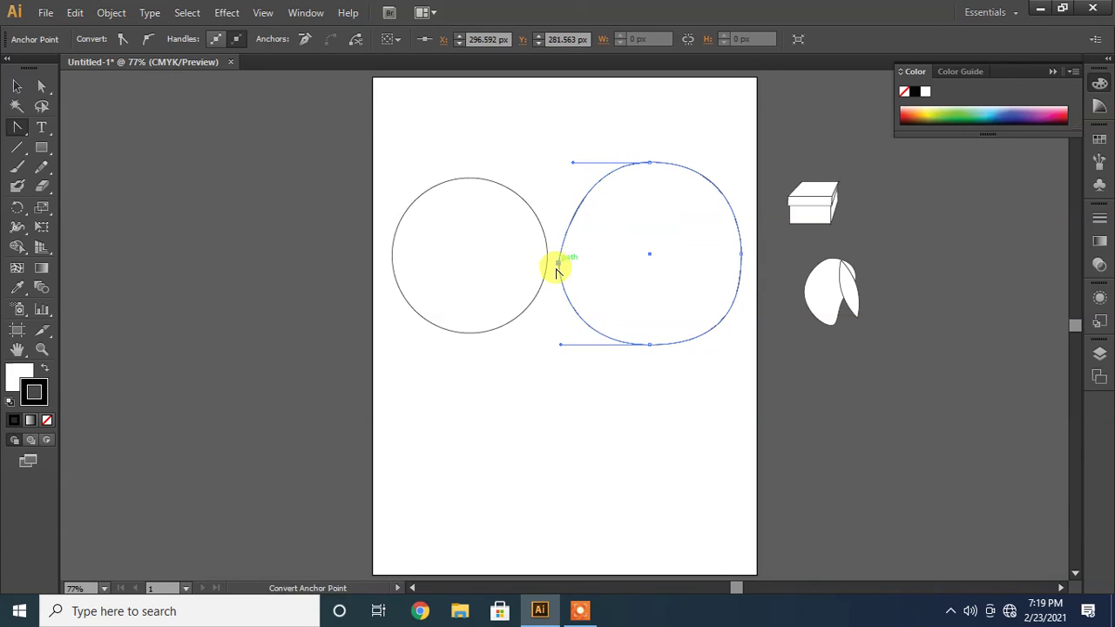
pyautogui.moveTo(556, 260); pyautogui.dragTo(561, 208)
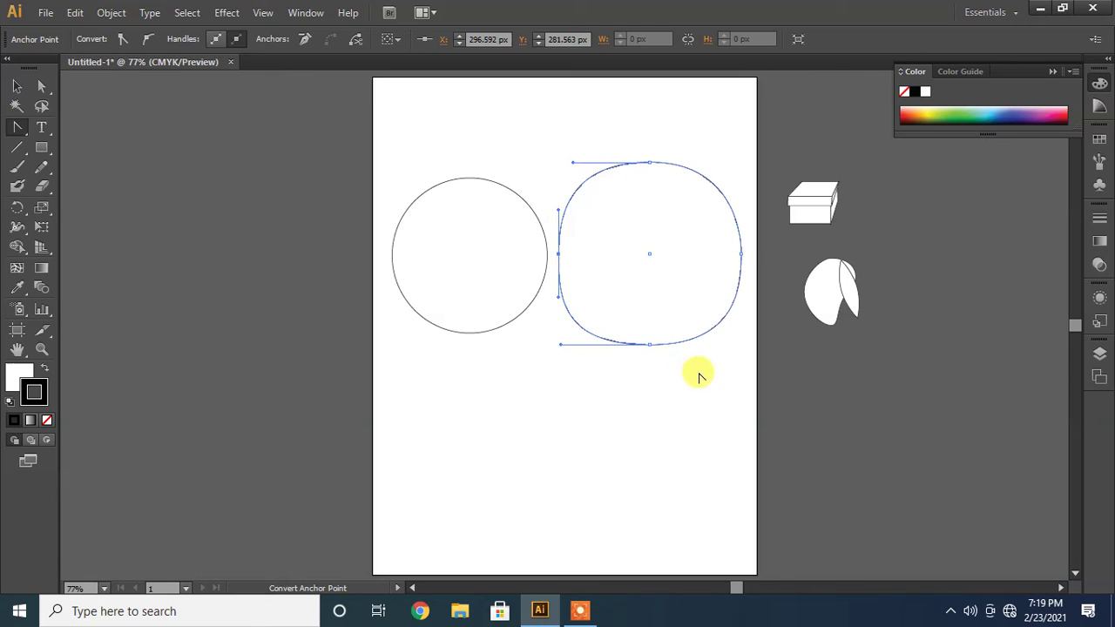
# Try the Convert Anchor Point tool on empty canvas and dismiss its alert with Don't Show Again enabled.
pyautogui.click(630, 384)
pyautogui.click(704, 329)
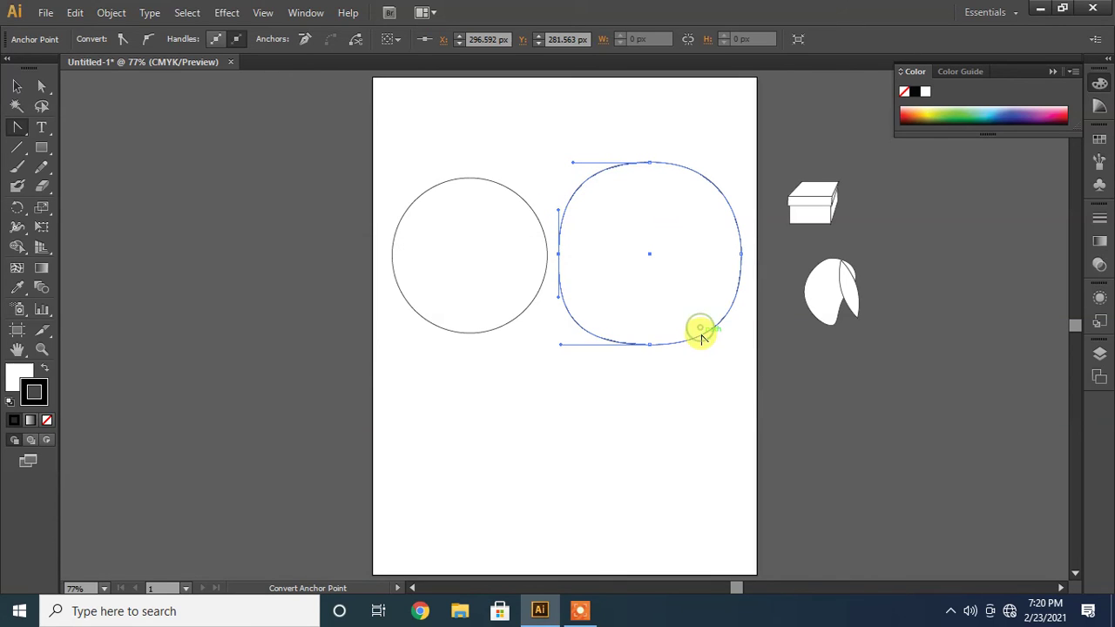
pyautogui.click(594, 430)
pyautogui.click(423, 325)
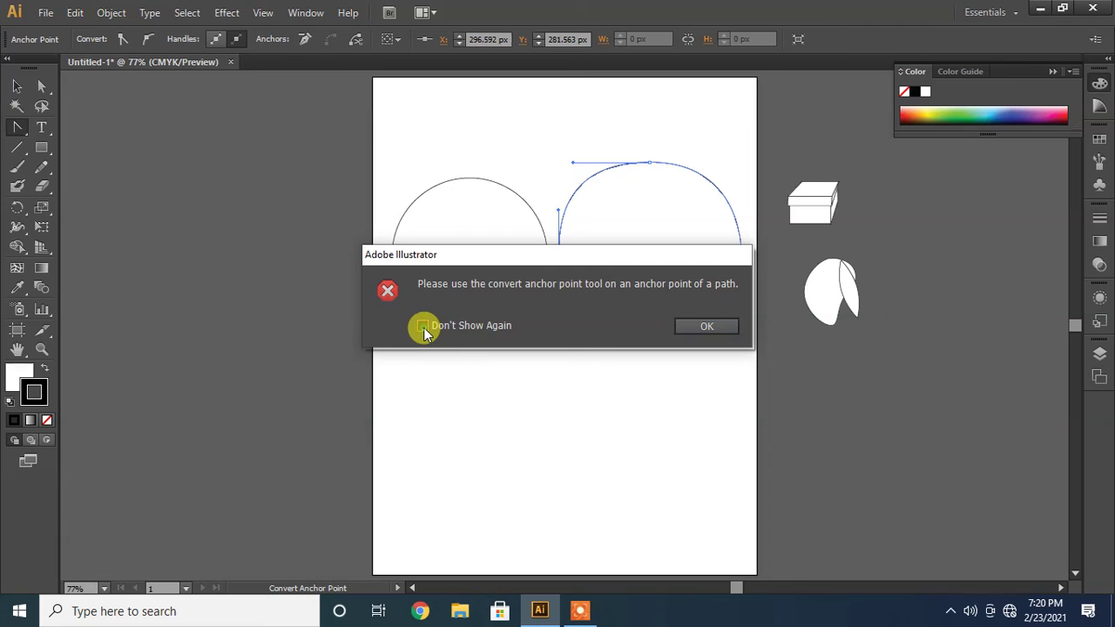
pyautogui.click(697, 325)
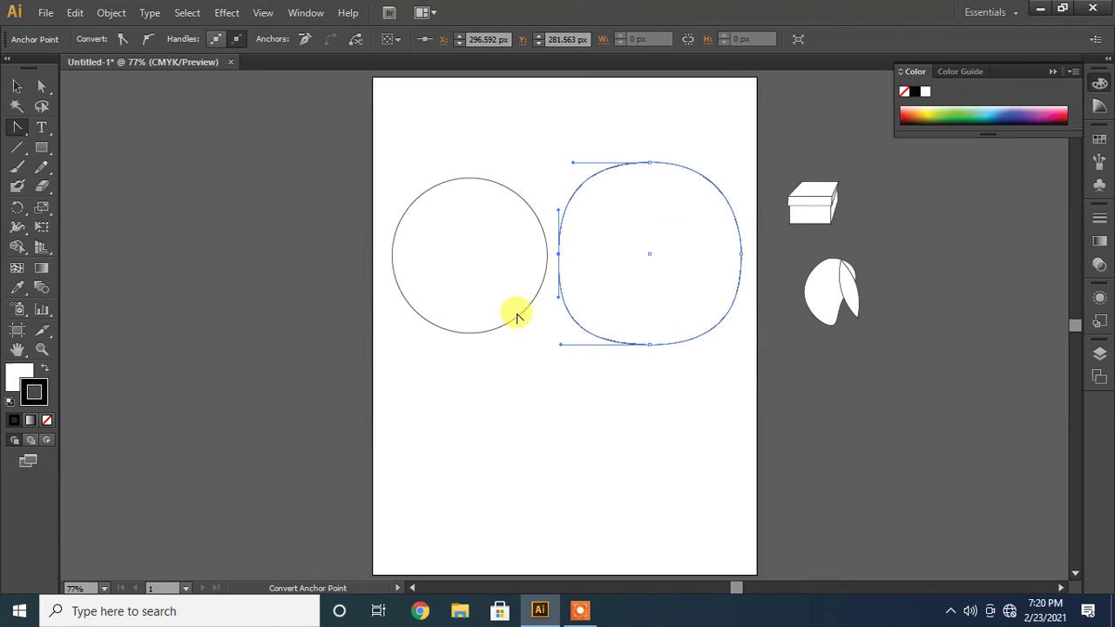
# Convert all four smooth anchors of the circle to corner points with the Convert Anchor Point tool, turning it into a straight-sided diamond.
pyautogui.click(467, 180)
pyautogui.click(391, 256)
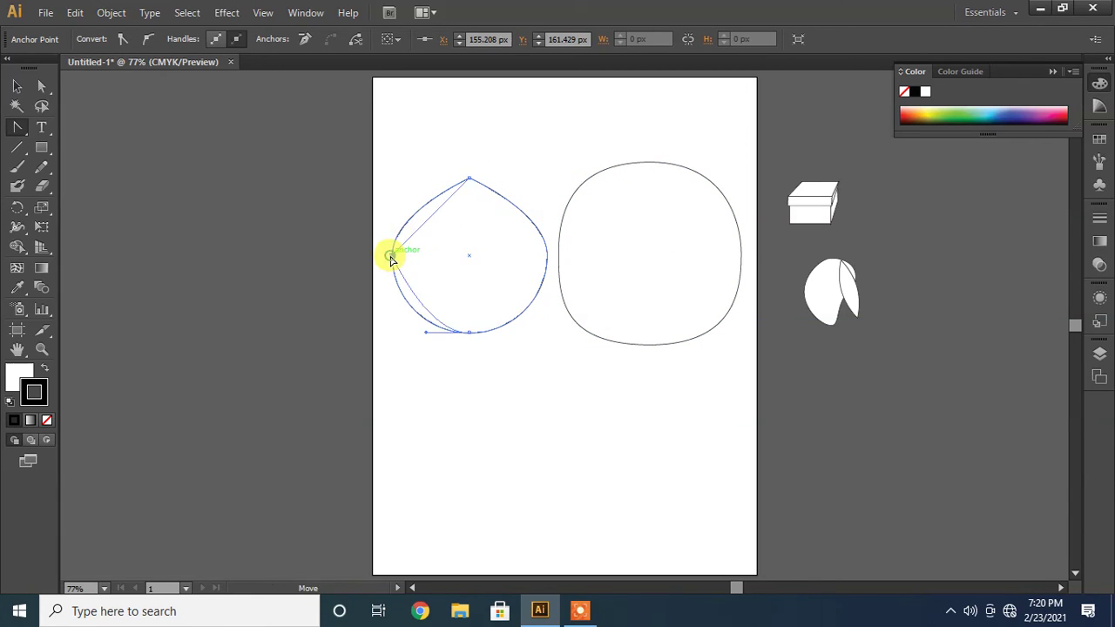
pyautogui.click(468, 332)
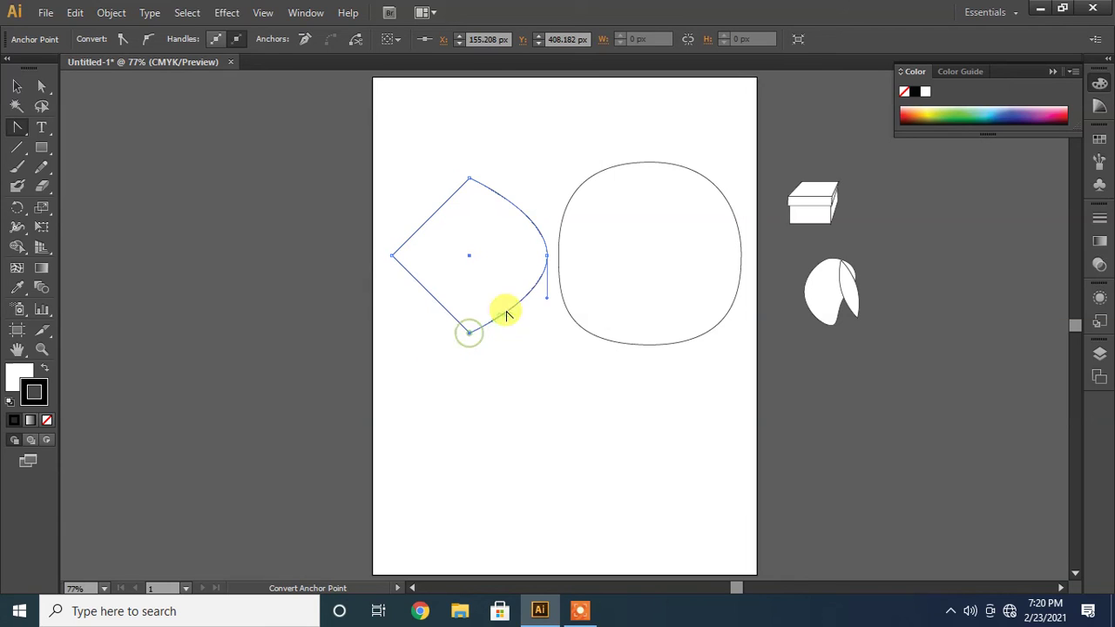
pyautogui.click(547, 256)
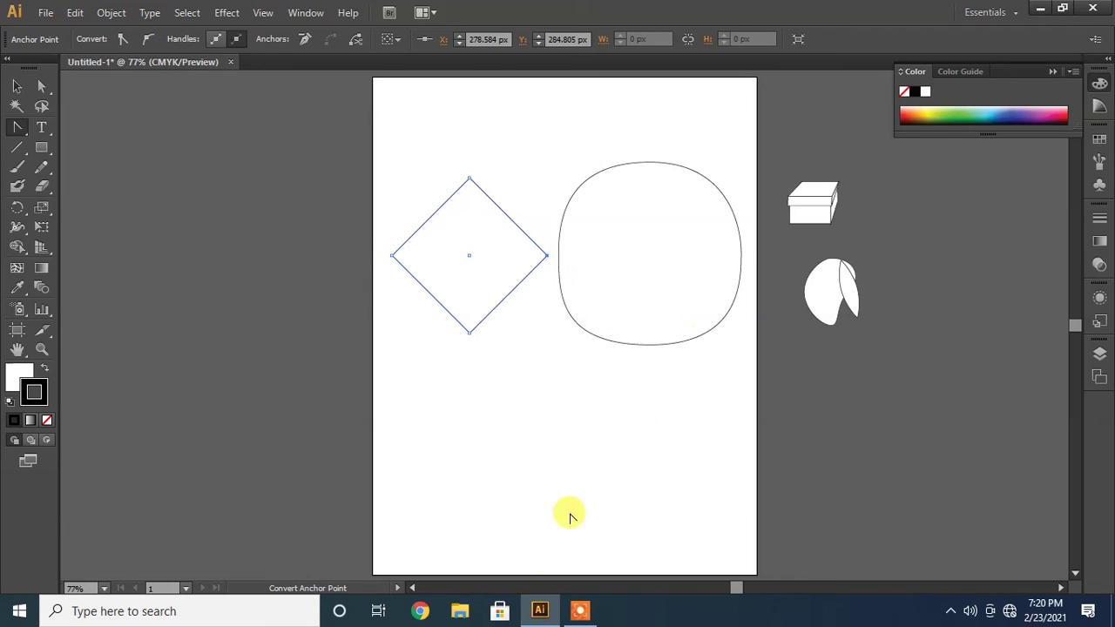